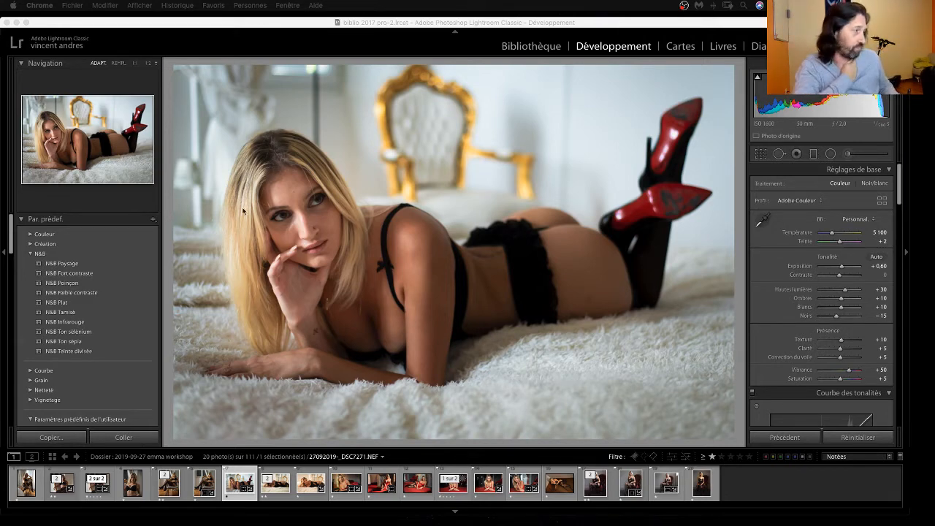
{"action": "scroll", "coordinate": [903, 196], "scroll_direction": "down", "scroll_amount": 2}
{"action": "left_click", "coordinate": [902, 196]}
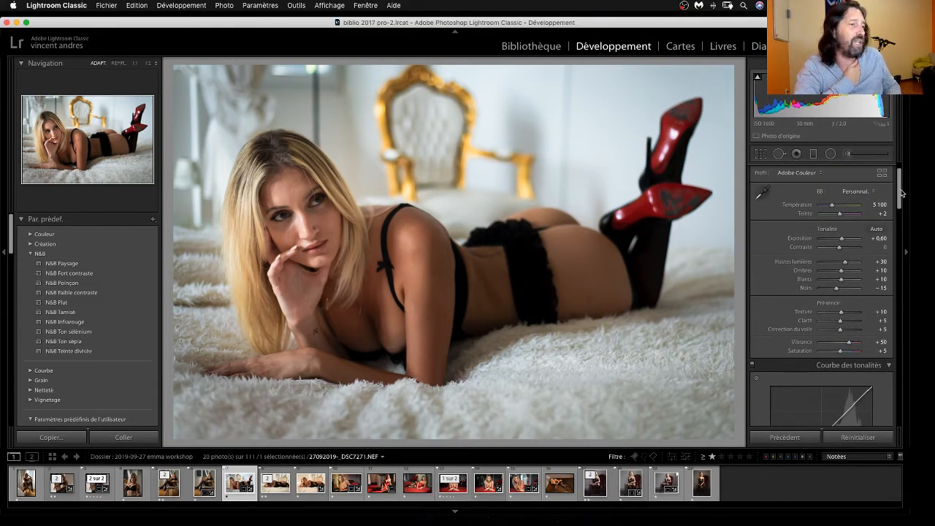
{"action": "scroll", "coordinate": [903, 195], "scroll_direction": "up", "scroll_amount": 2}
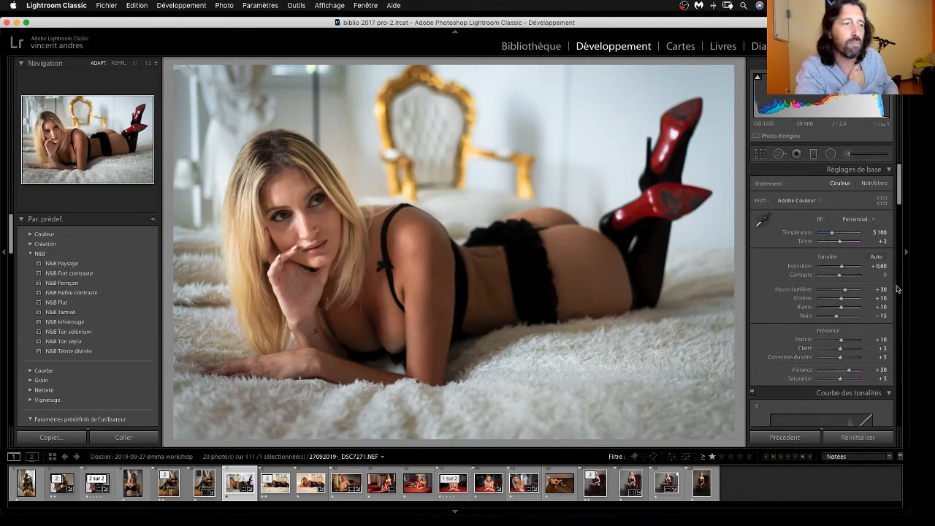
{"action": "mouse_move", "coordinate": [903, 187]}
{"action": "left_mouse_down"}
{"action": "mouse_move", "coordinate": [903, 217]}
{"action": "mouse_move", "coordinate": [903, 187]}
{"action": "left_mouse_up"}
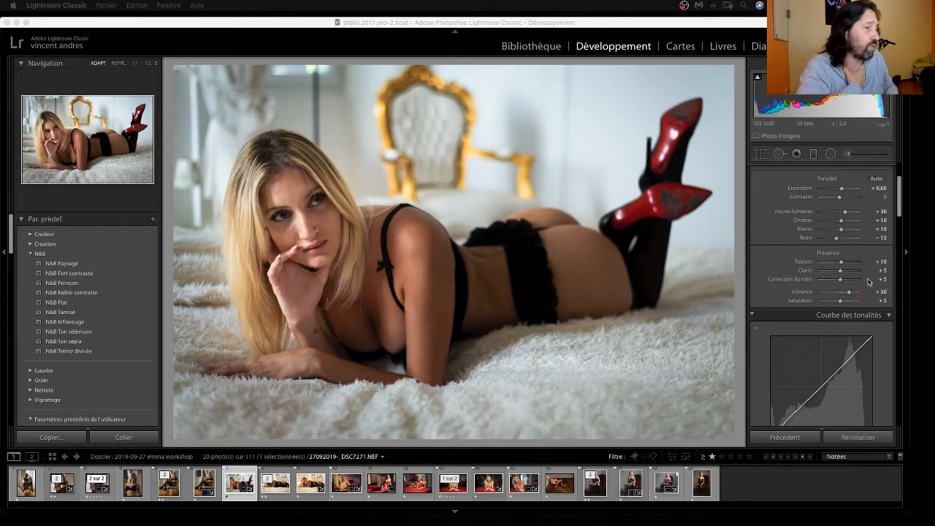
Reset the photo's Vibrance to its default to compare the look, and set it back to 50.
{"action": "left_click", "coordinate": [850, 293]}
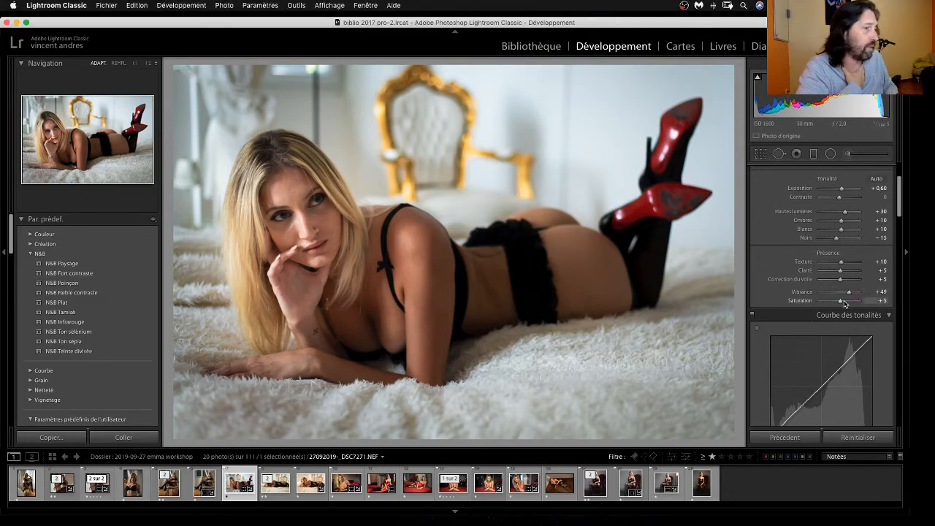
{"action": "double_click", "coordinate": [849, 292]}
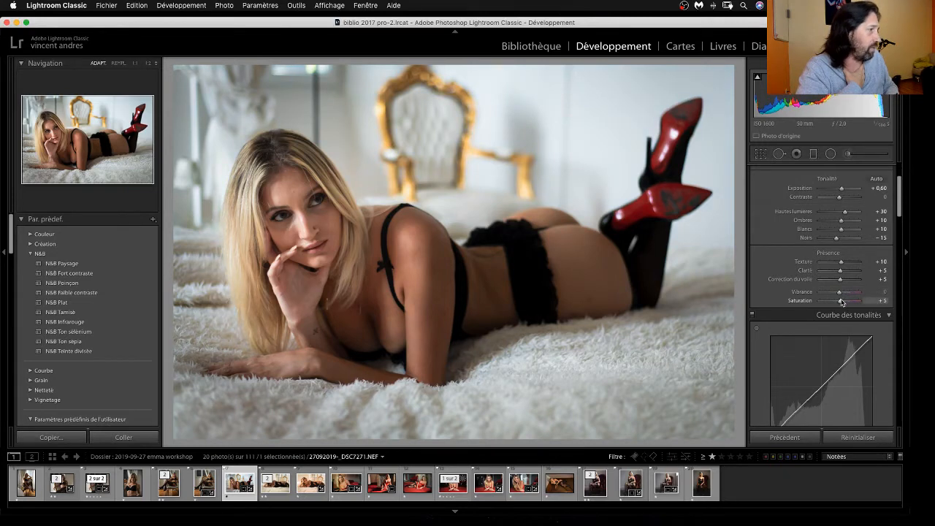
{"action": "left_click", "coordinate": [885, 292]}
{"action": "type", "text": "50"}
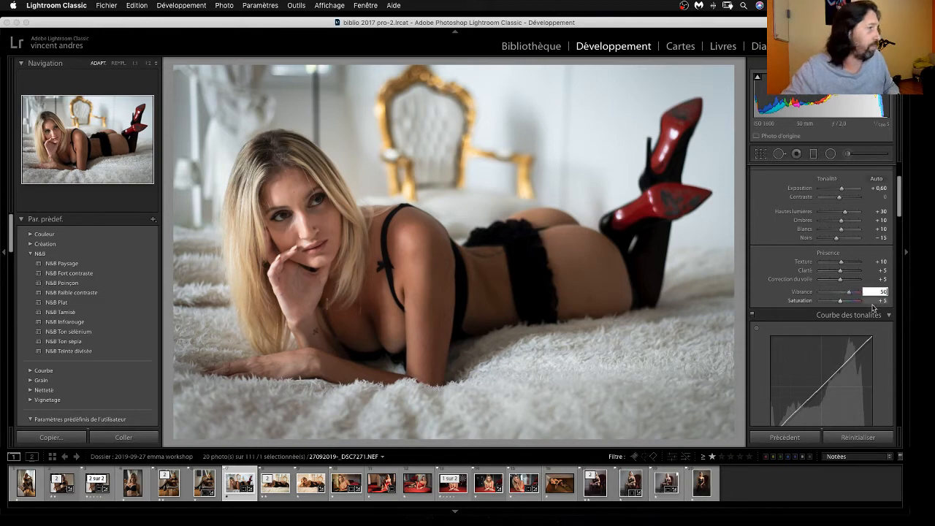
{"action": "key", "text": "Return"}
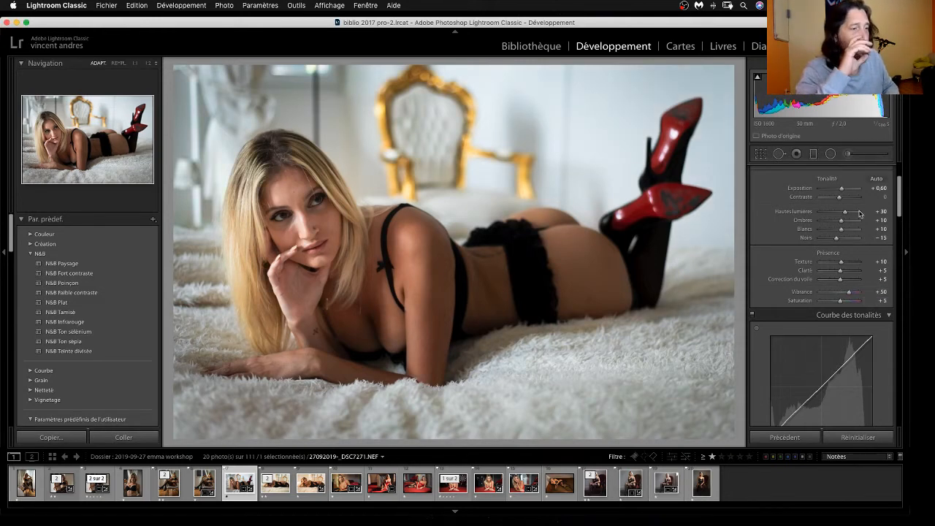
Examine the photo's development settings, from basic tone, tone curve and HSL through detail, lens corrections, transform, effects and calibration.
{"action": "left_click_drag", "start_coordinate": [900, 199], "coordinate": [912, 243]}
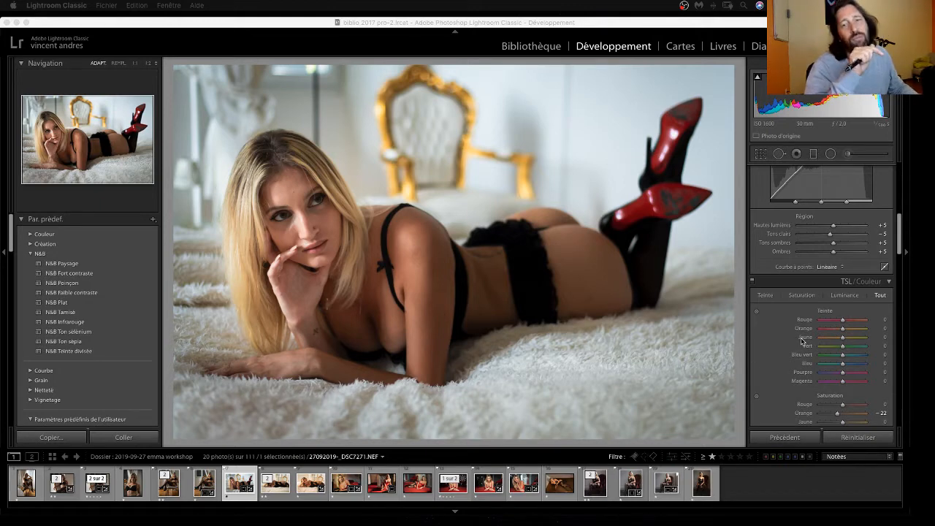
{"action": "scroll", "coordinate": [797, 289], "scroll_direction": "up", "scroll_amount": 8}
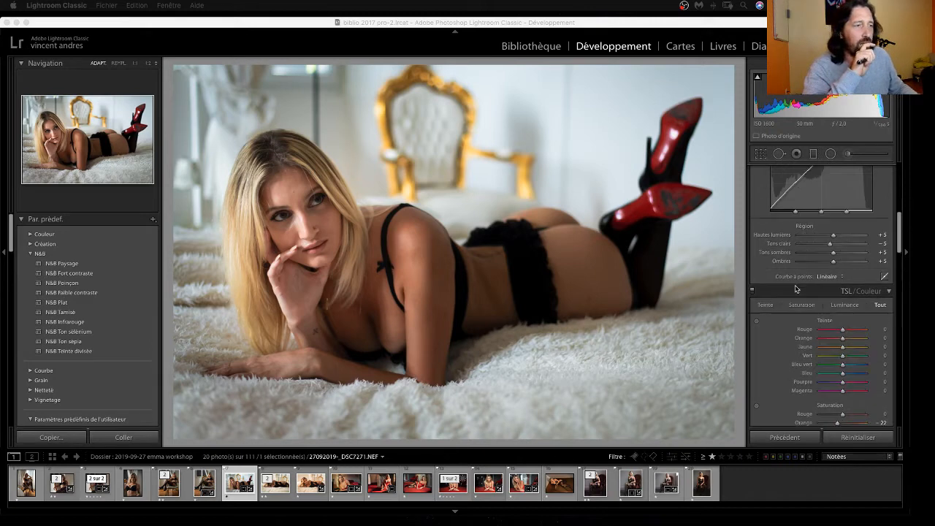
{"action": "scroll", "coordinate": [796, 289], "scroll_direction": "up", "scroll_amount": 2}
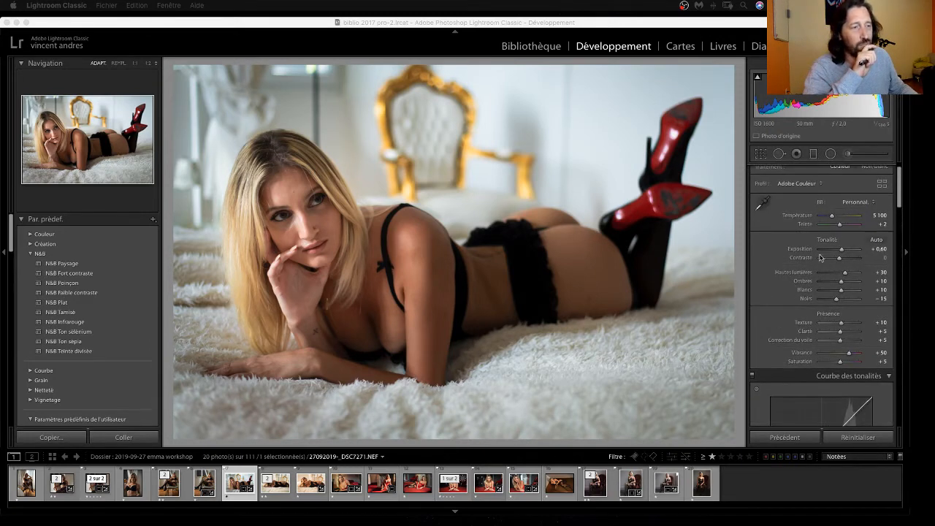
{"action": "scroll", "coordinate": [838, 313], "scroll_direction": "down", "scroll_amount": 8}
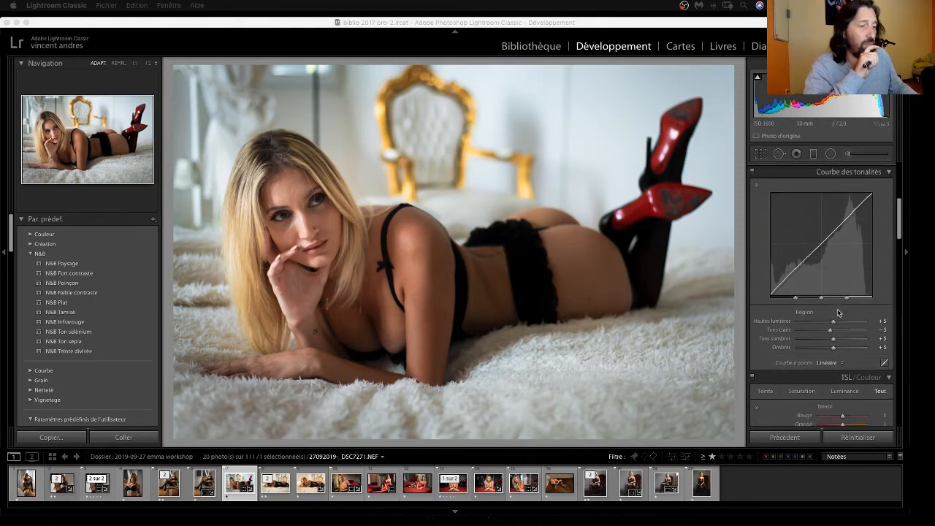
{"action": "scroll", "coordinate": [838, 313], "scroll_direction": "down", "scroll_amount": 3}
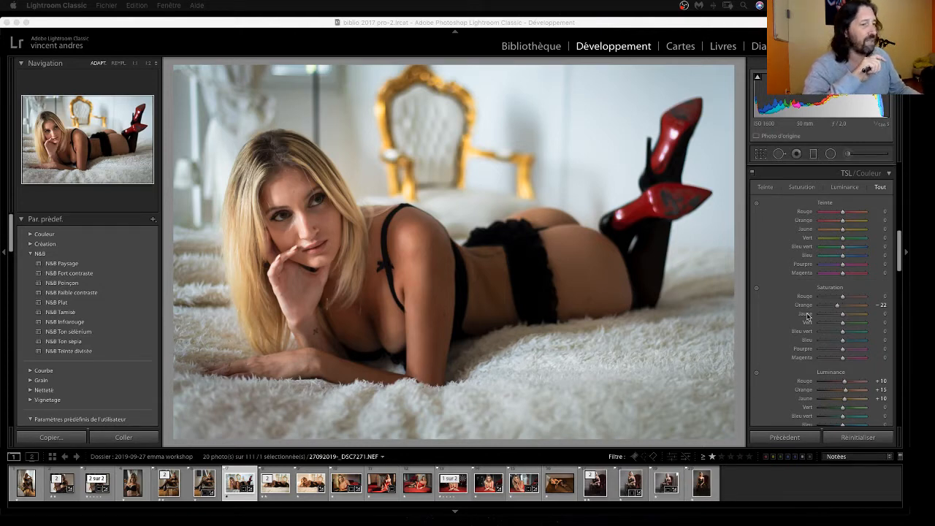
{"action": "scroll", "coordinate": [840, 333], "scroll_direction": "down", "scroll_amount": 2}
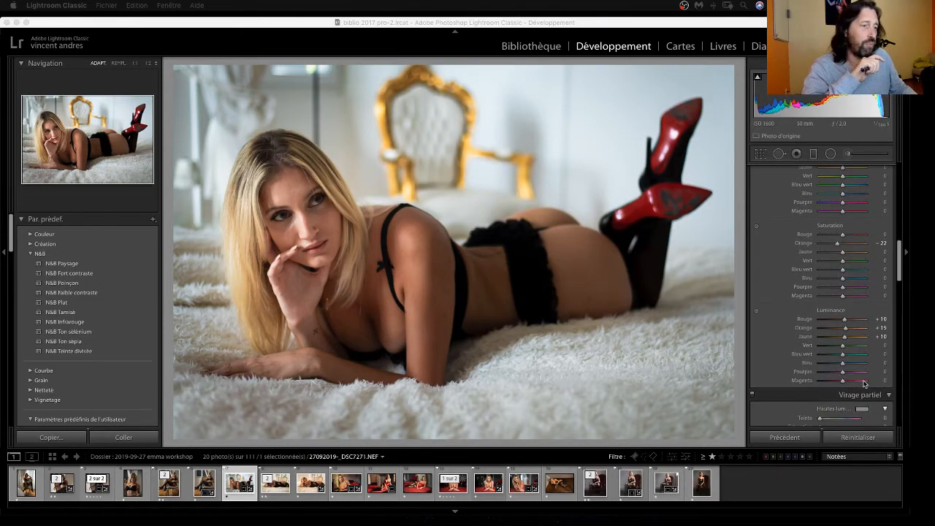
{"action": "scroll", "coordinate": [765, 366], "scroll_direction": "down", "scroll_amount": 5}
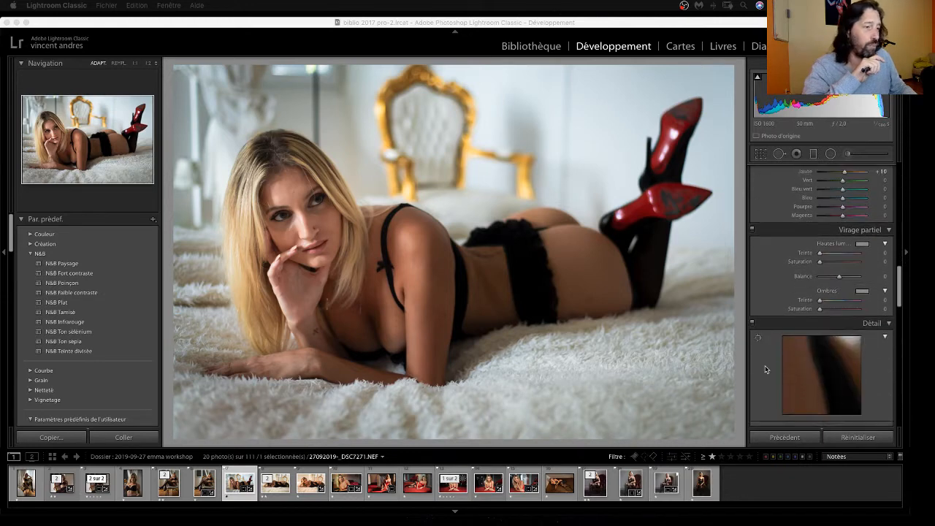
{"action": "scroll", "coordinate": [765, 366], "scroll_direction": "down", "scroll_amount": 6}
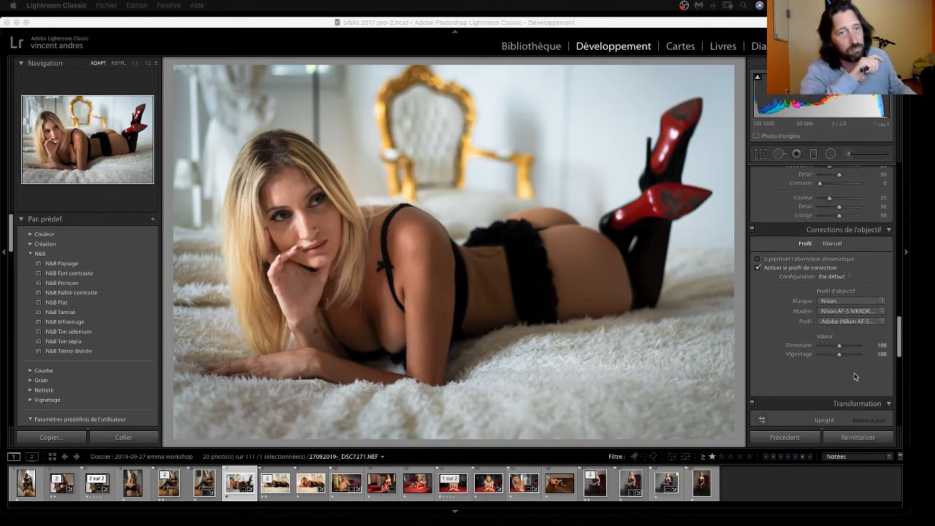
{"action": "scroll", "coordinate": [855, 377], "scroll_direction": "down", "scroll_amount": 1}
{"action": "scroll", "coordinate": [856, 377], "scroll_direction": "down", "scroll_amount": 8}
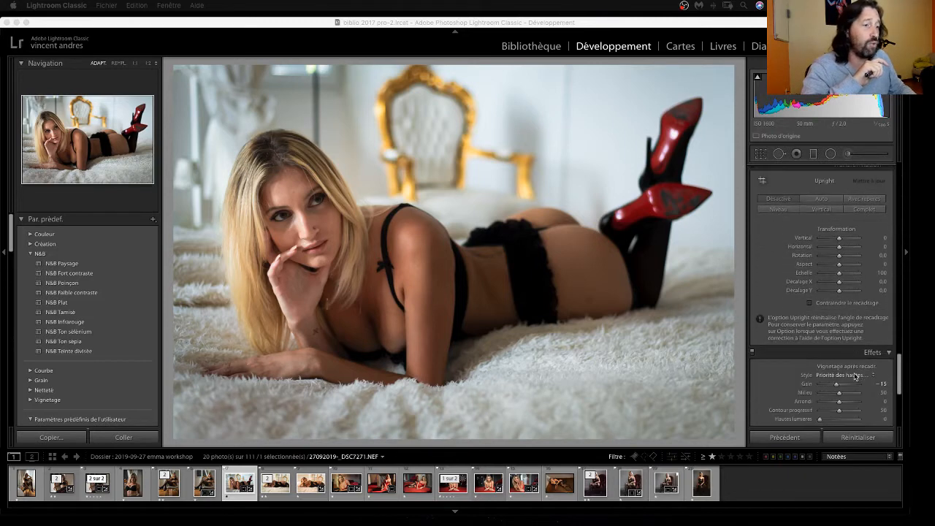
{"action": "scroll", "coordinate": [856, 377], "scroll_direction": "down", "scroll_amount": 1}
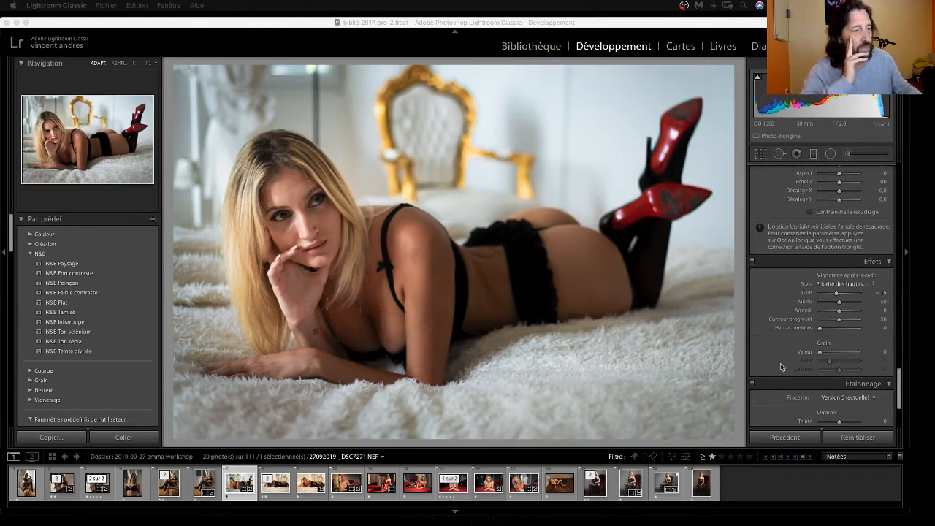
{"action": "scroll", "coordinate": [782, 366], "scroll_direction": "down", "scroll_amount": 4}
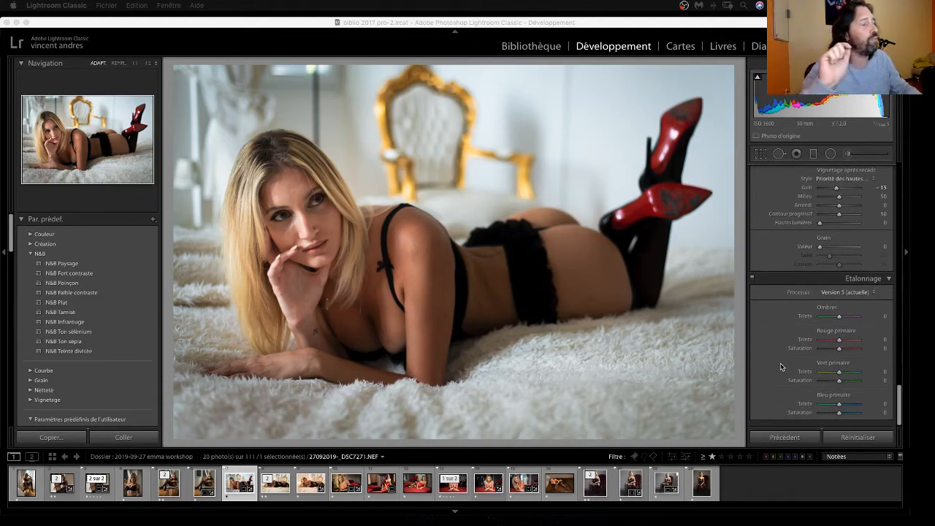
{"action": "scroll", "coordinate": [781, 367], "scroll_direction": "up", "scroll_amount": 1}
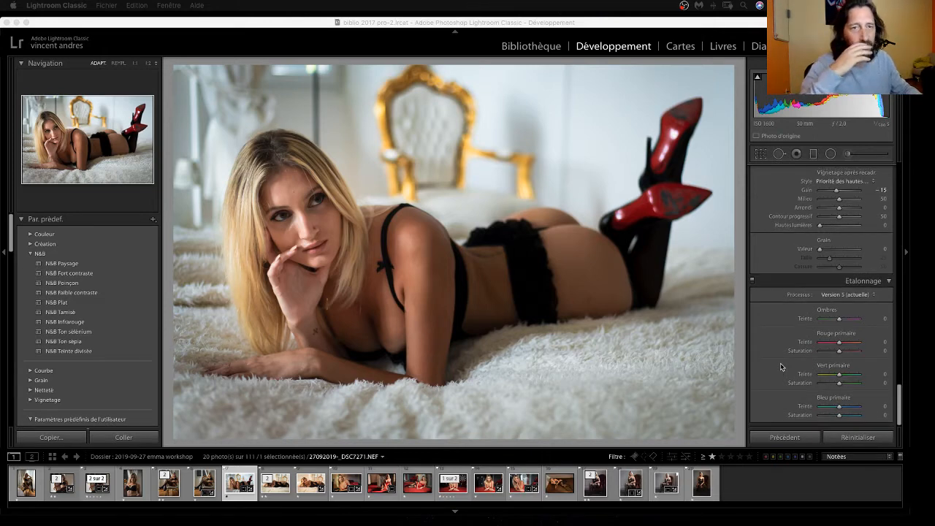
{"action": "scroll", "coordinate": [781, 367], "scroll_direction": "up", "scroll_amount": 15}
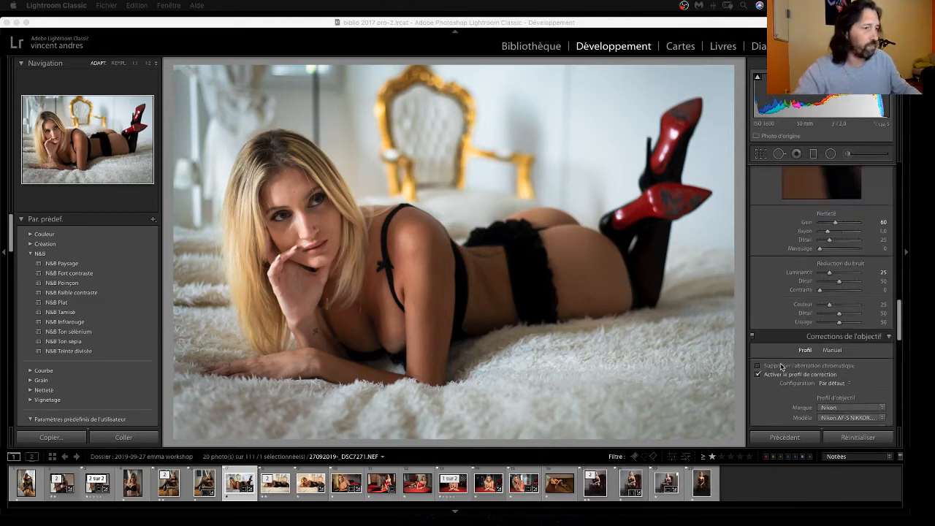
{"action": "scroll", "coordinate": [781, 366], "scroll_direction": "up", "scroll_amount": 12}
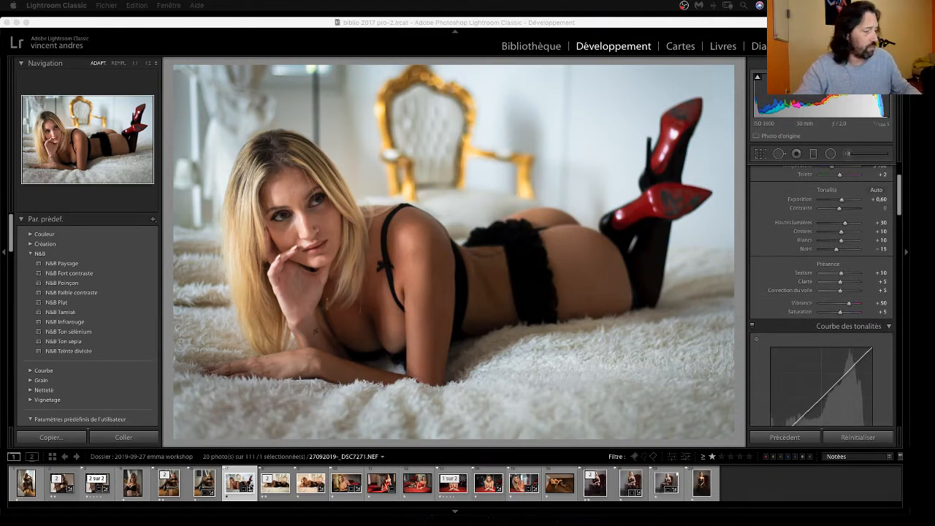
Open the photo 27092019-_DSC7271.NEF from Lightroom in Adobe Photoshop CC 2019 for editing.
{"action": "left_click", "coordinate": [249, 487]}
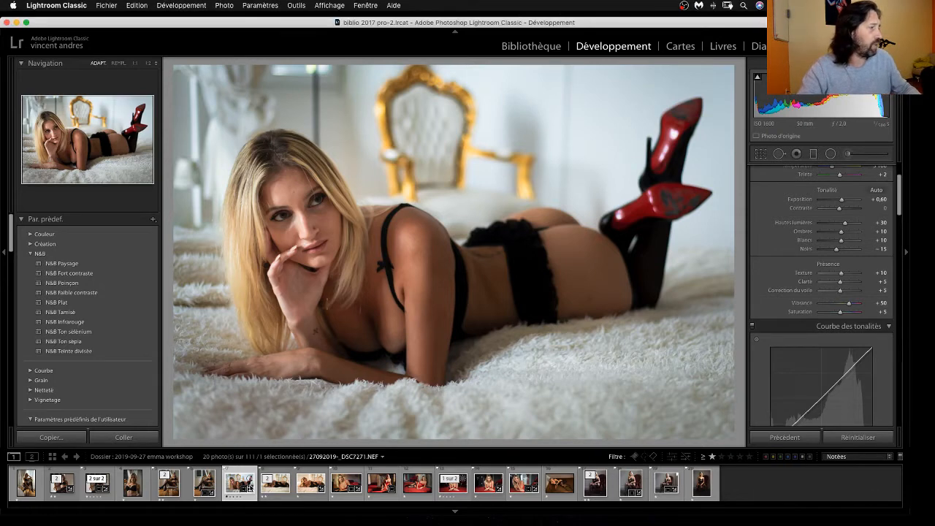
{"action": "right_click", "coordinate": [315, 304]}
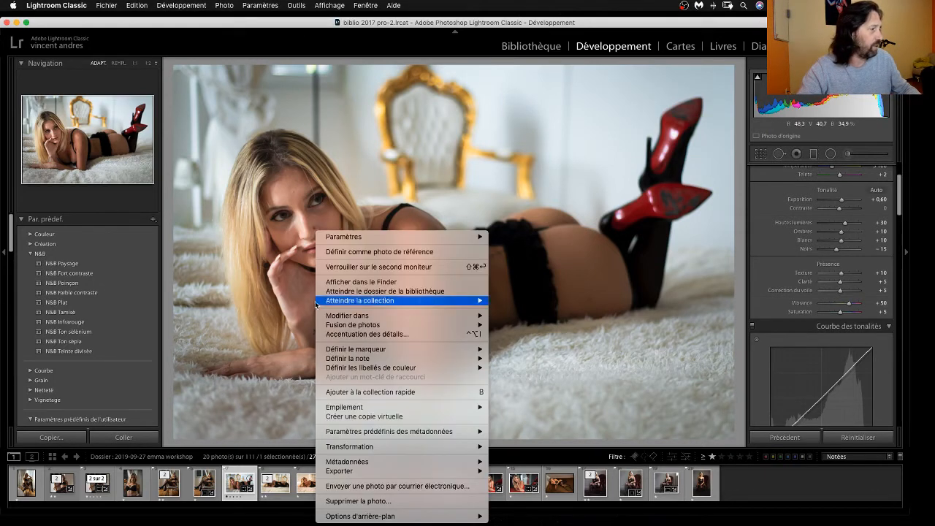
{"action": "mouse_move", "coordinate": [351, 473]}
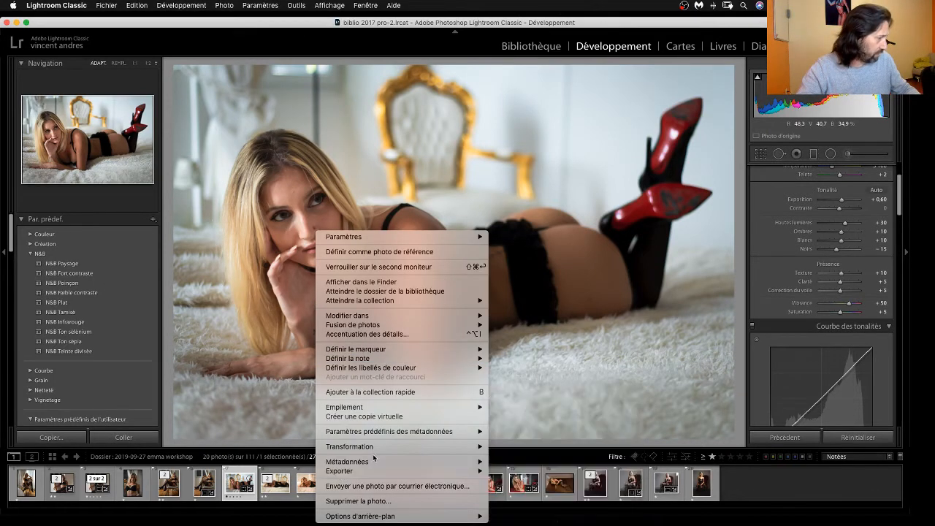
{"action": "mouse_move", "coordinate": [439, 318]}
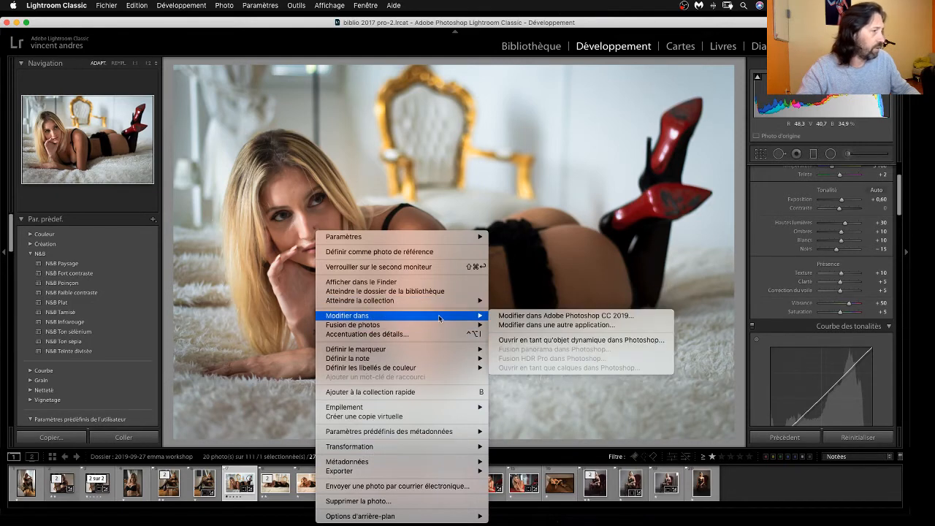
{"action": "left_click", "coordinate": [548, 316]}
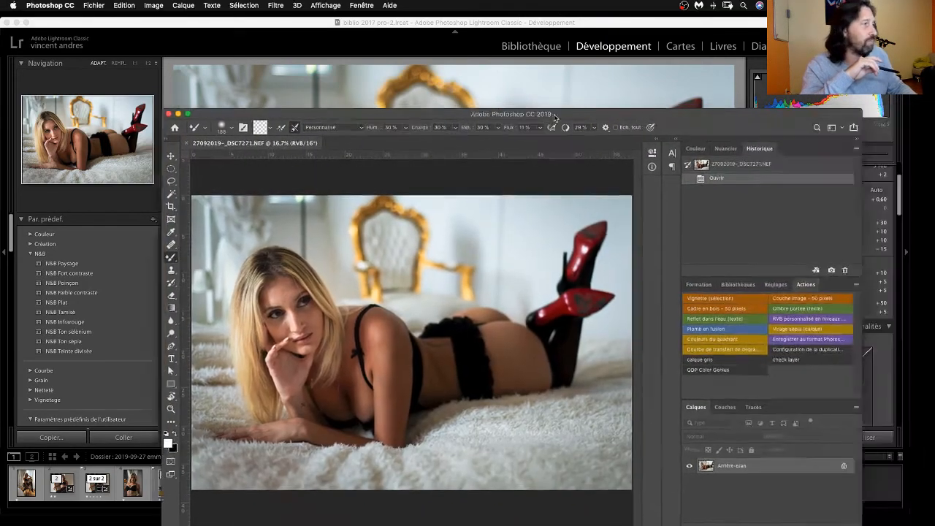
Reposition the Photoshop window and enlarge it to fill the screen.
{"action": "left_click_drag", "start_coordinate": [554, 117], "coordinate": [474, 20]}
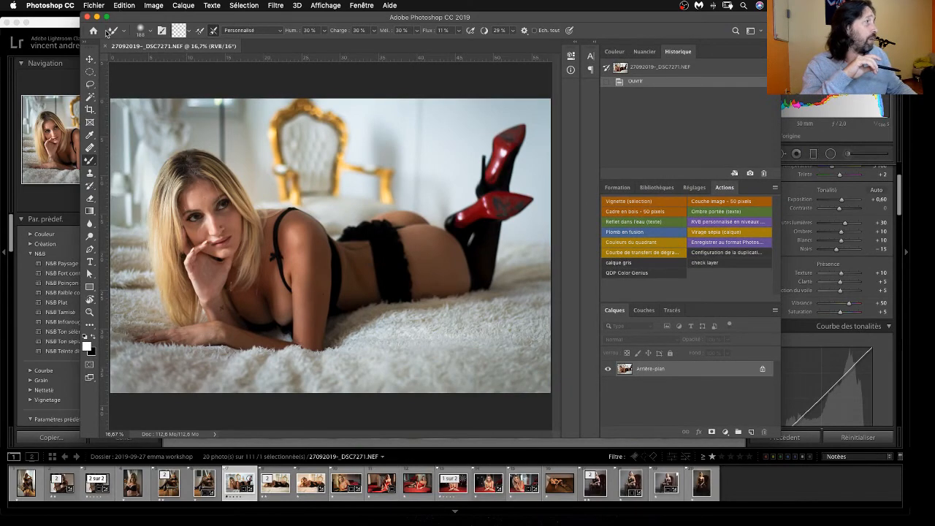
{"action": "left_click", "coordinate": [106, 16]}
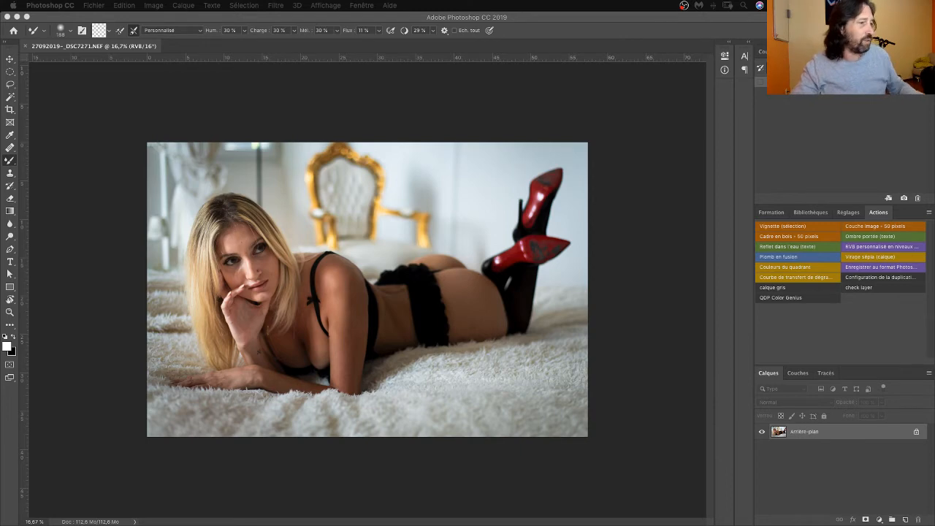
{"action": "left_click", "coordinate": [689, 186]}
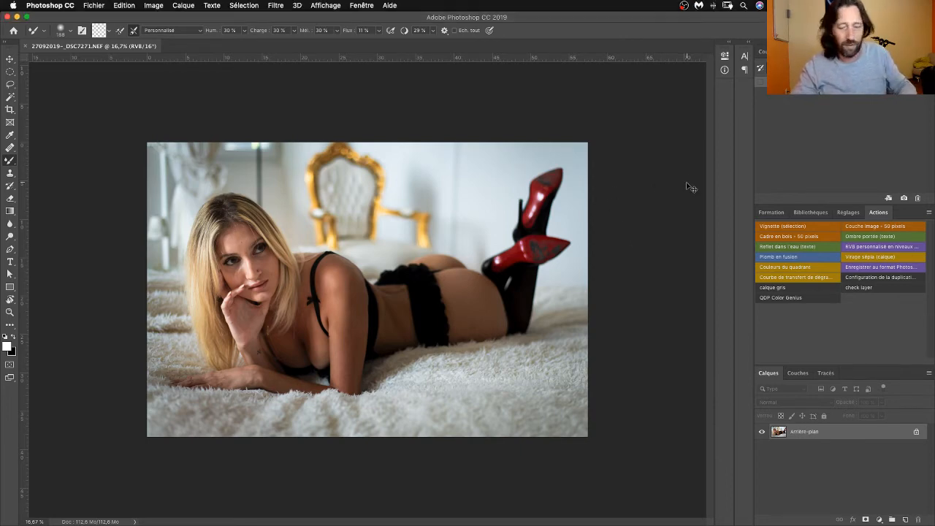
Duplicate the Arrière-plan layer and add a new empty layer above the copy.
{"action": "key", "text": "super+plus"}
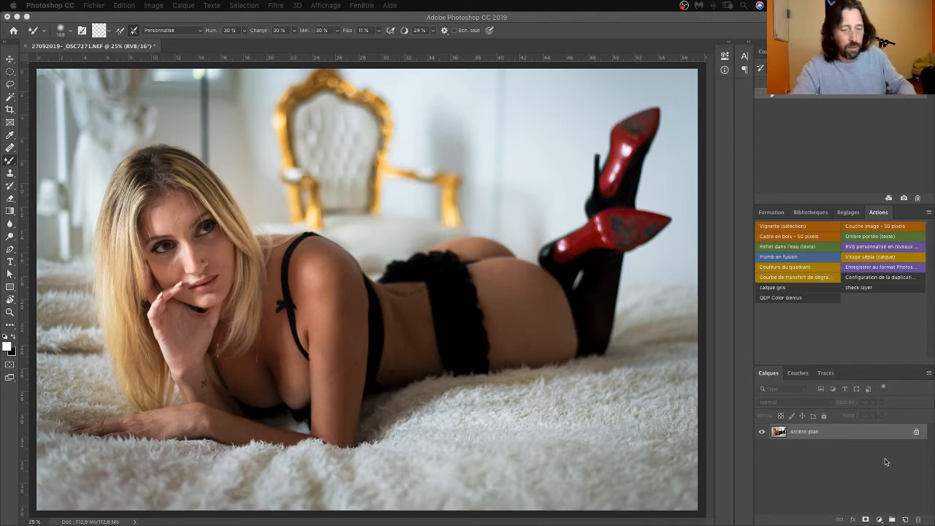
{"action": "left_click", "coordinate": [850, 434]}
{"action": "key", "text": "super+j"}
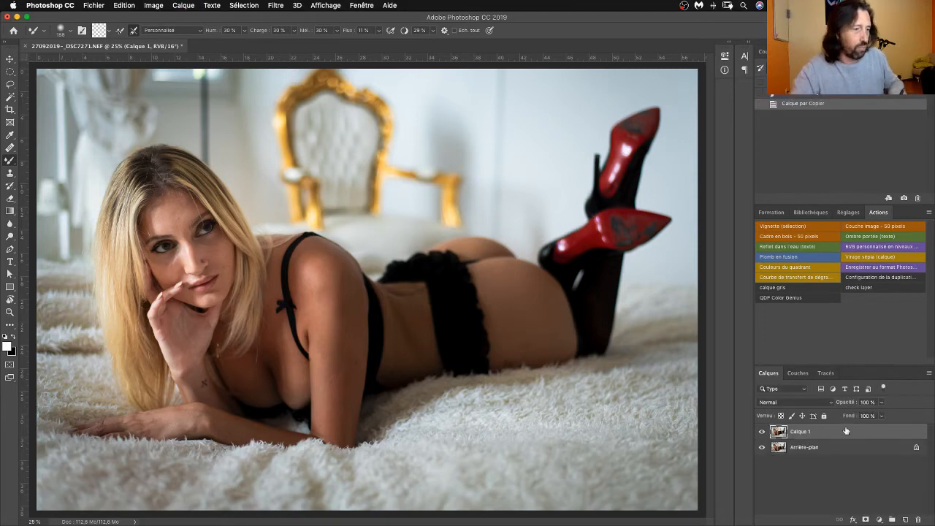
{"action": "left_click", "coordinate": [905, 520]}
Heal the prominent blemish on the centre of the forehead on Calque 2 with the Healing Brush.
{"action": "left_click", "coordinate": [11, 148]}
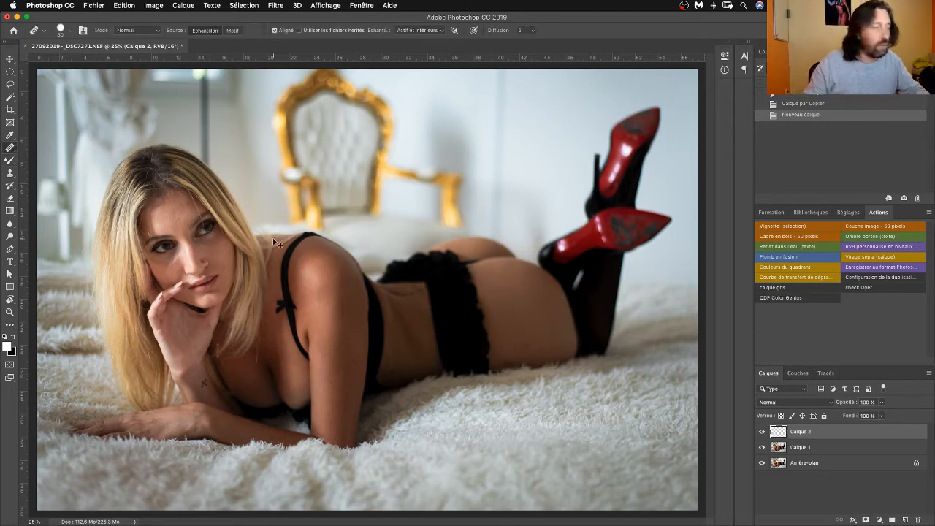
{"action": "key", "text": "super+plus"}
{"action": "key", "text": "super+plus"}
{"action": "key", "text": "super+plus"}
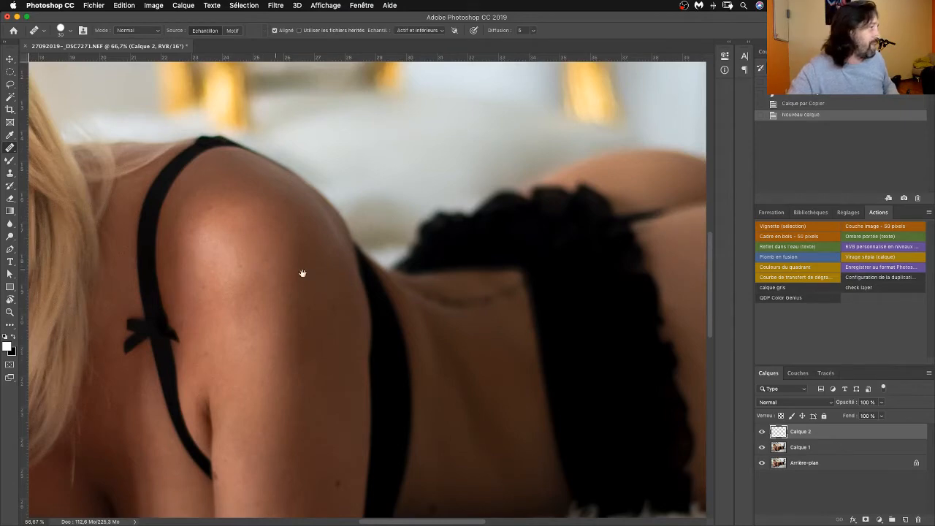
{"action": "left_click_drag", "start_coordinate": [302, 273], "coordinate": [525, 365]}
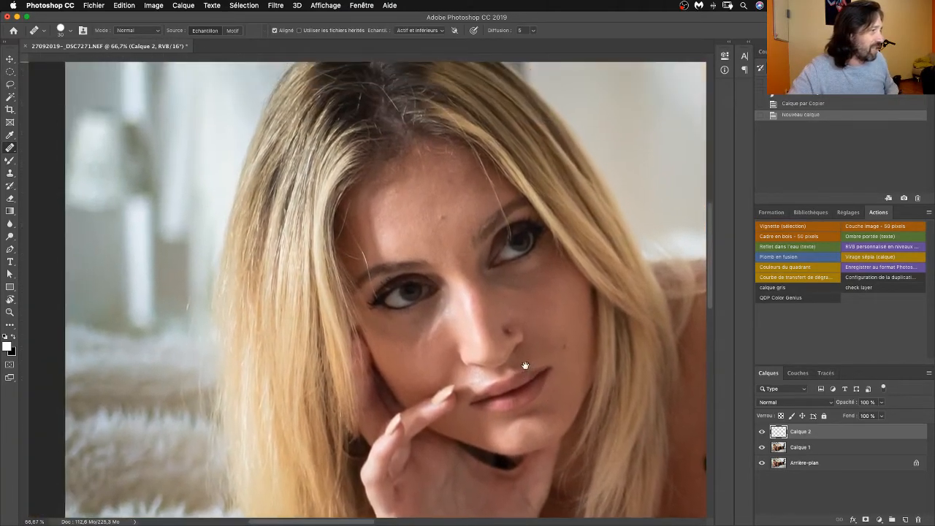
{"action": "key", "text": "super+r"}
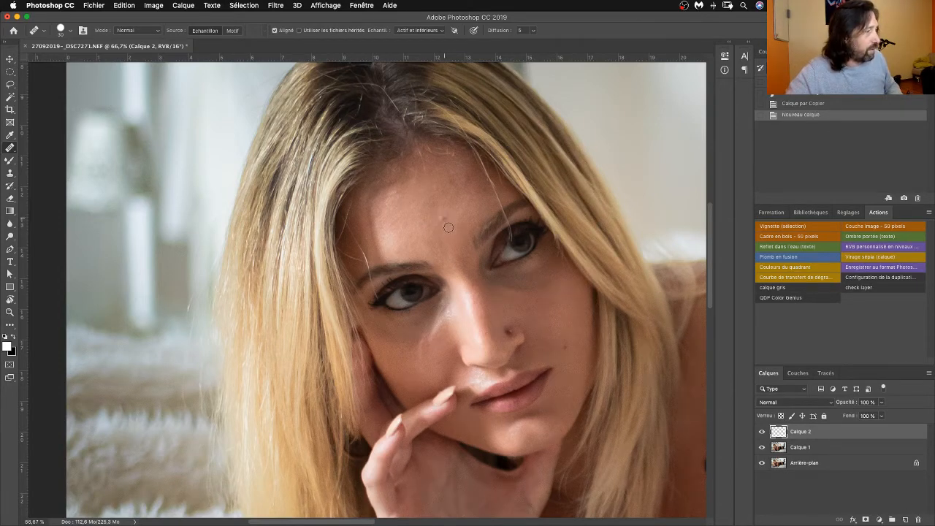
{"action": "left_click", "coordinate": [438, 236]}
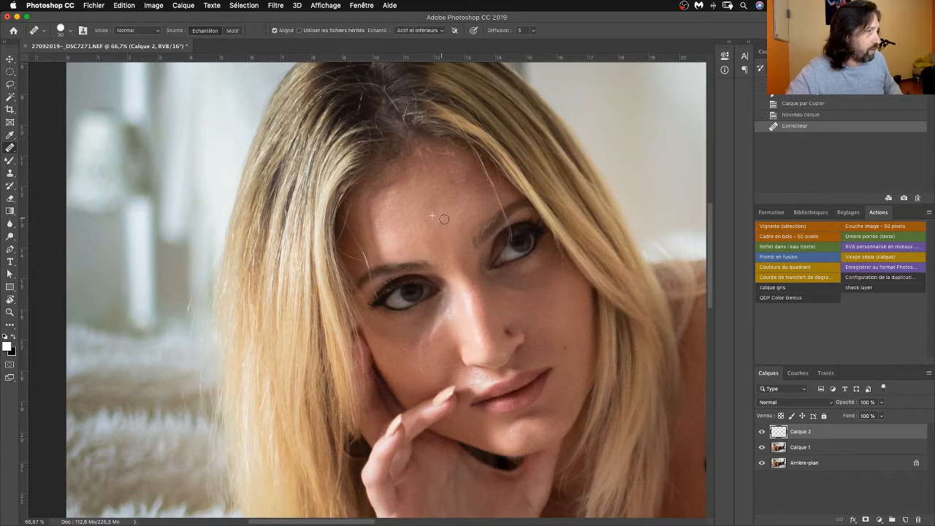
{"action": "left_click", "coordinate": [443, 219]}
Heal the remaining small blemishes across the upper forehead using clean skin sampled nearby.
{"action": "left_click", "coordinate": [443, 187]}
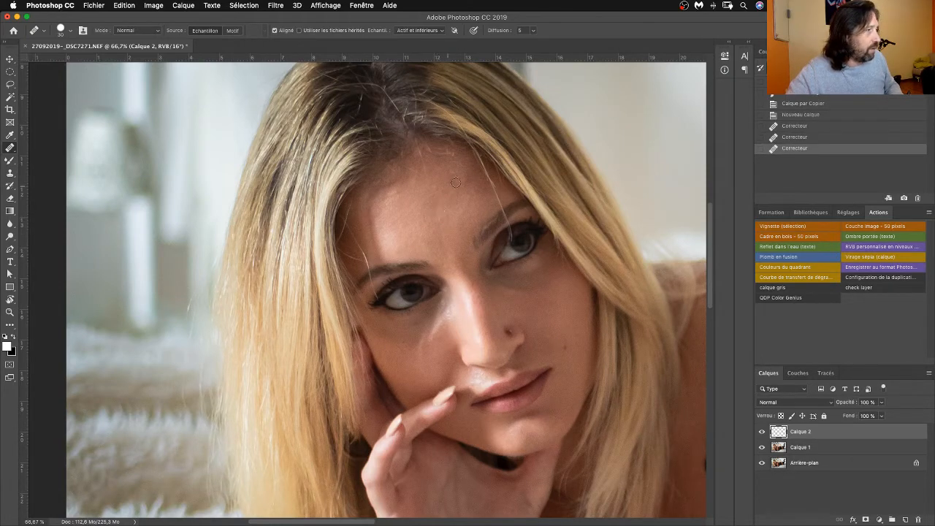
{"action": "left_click", "coordinate": [441, 221]}
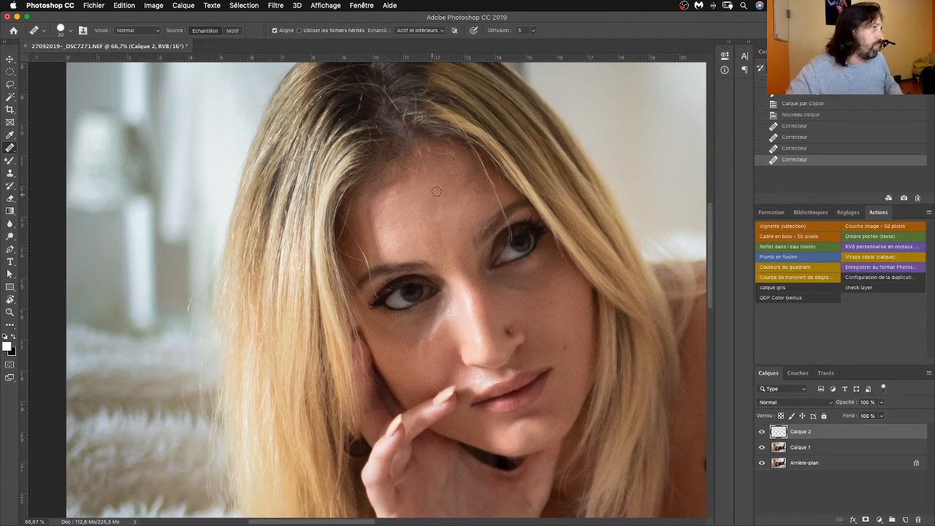
{"action": "left_click", "coordinate": [439, 195]}
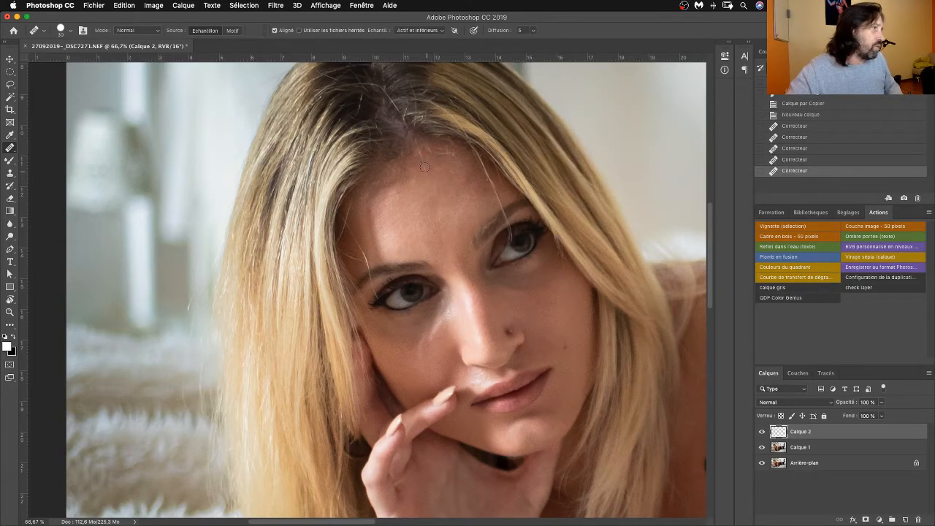
{"action": "left_click", "coordinate": [443, 189]}
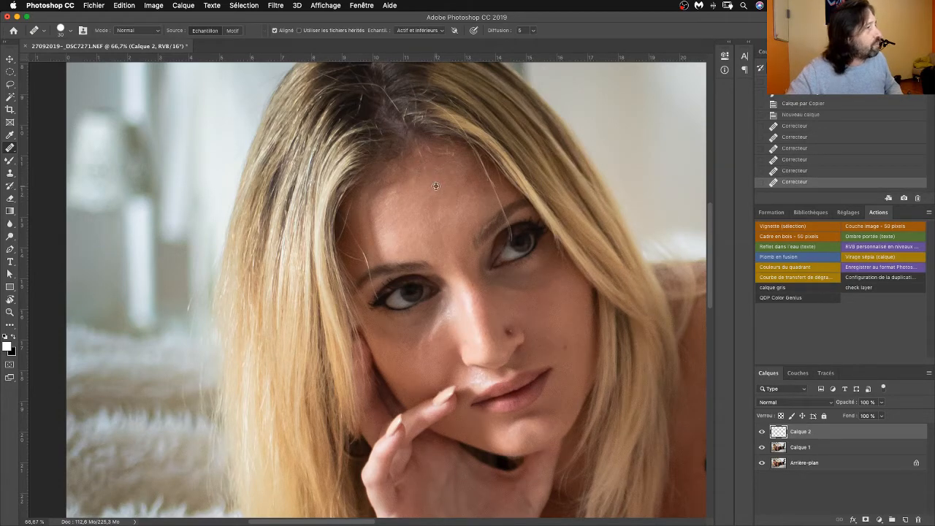
{"action": "left_click", "coordinate": [438, 167]}
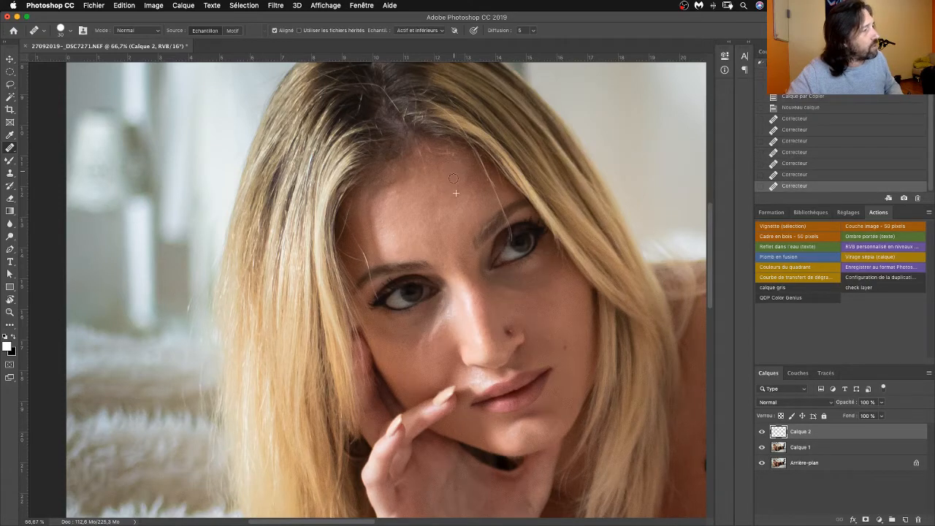
{"action": "left_click", "coordinate": [453, 178]}
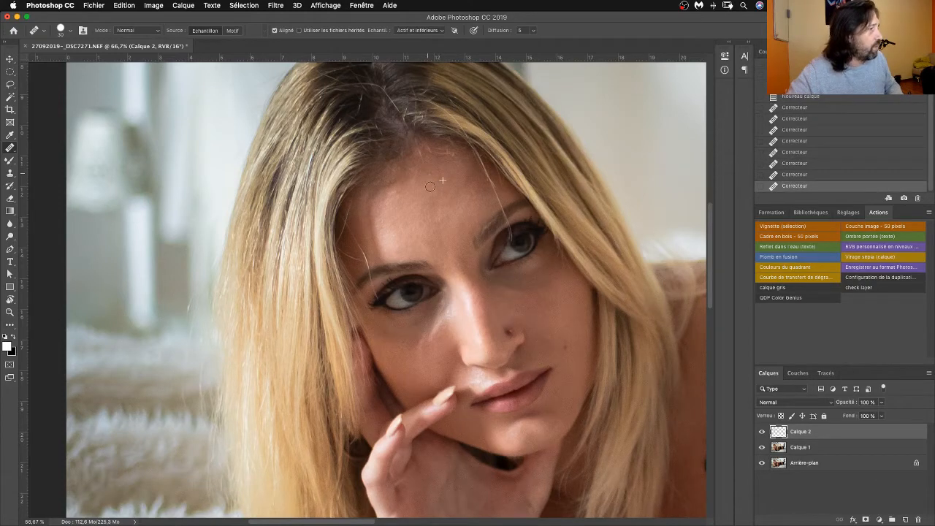
{"action": "left_click", "coordinate": [430, 187]}
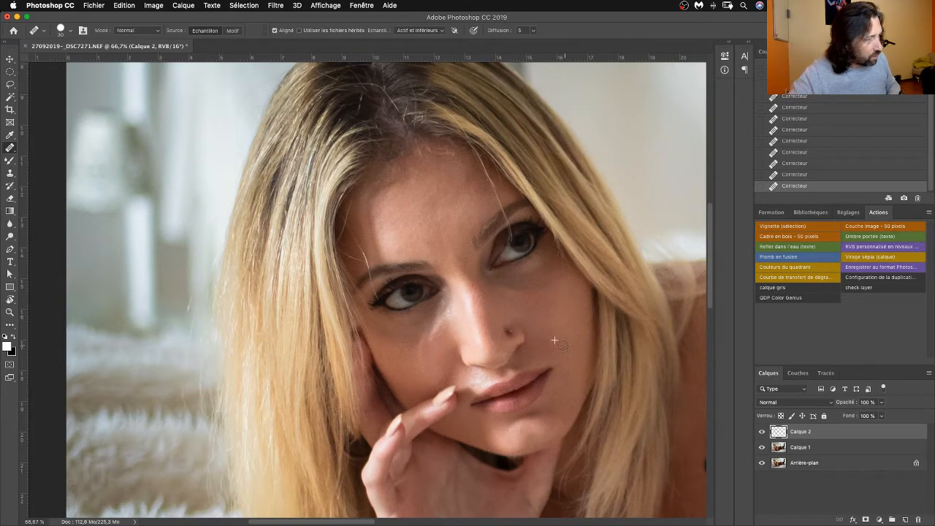
Remove the nose piercing and clean up the skin around the nostril with the Healing Brush.
{"action": "mouse_move", "coordinate": [509, 329]}
{"action": "left_mouse_down"}
{"action": "mouse_move", "coordinate": [500, 365]}
{"action": "mouse_move", "coordinate": [528, 342]}
{"action": "mouse_move", "coordinate": [506, 326]}
{"action": "left_mouse_up"}
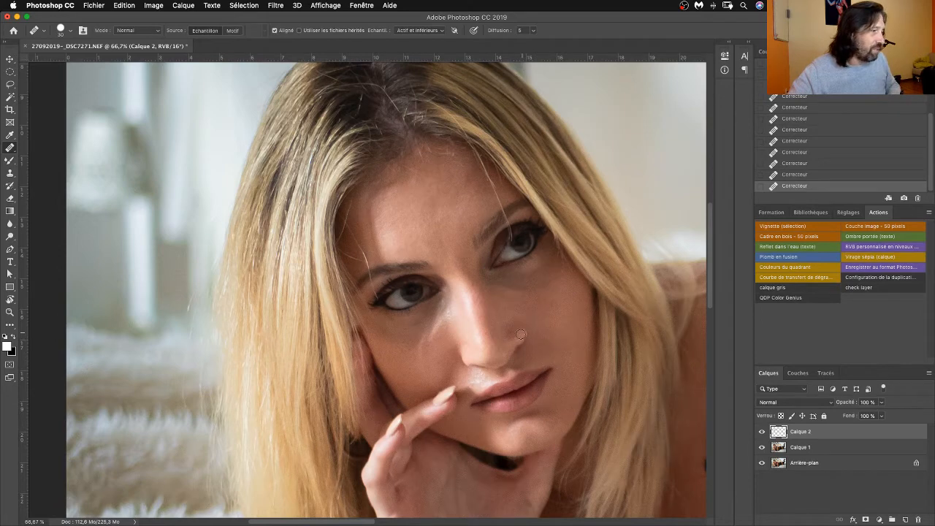
{"action": "left_click_drag", "start_coordinate": [526, 368], "coordinate": [526, 368]}
{"action": "left_click_drag", "start_coordinate": [526, 322], "coordinate": [526, 323]}
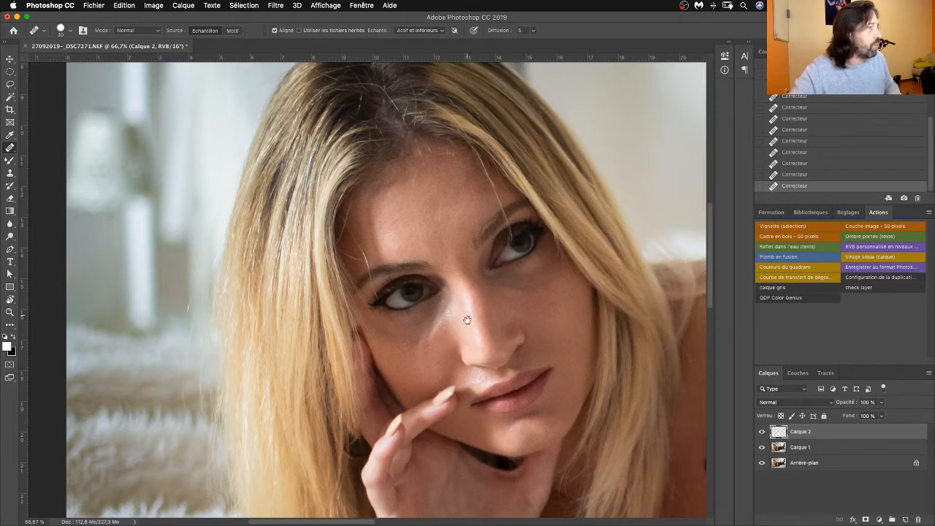
Remove the small tattoo from the model's raised wrist, resampling nearby skin until the last dark spot is covered.
{"action": "left_click_drag", "start_coordinate": [475, 326], "coordinate": [484, 246]}
{"action": "scroll", "coordinate": [483, 246], "scroll_direction": "down", "scroll_amount": 6}
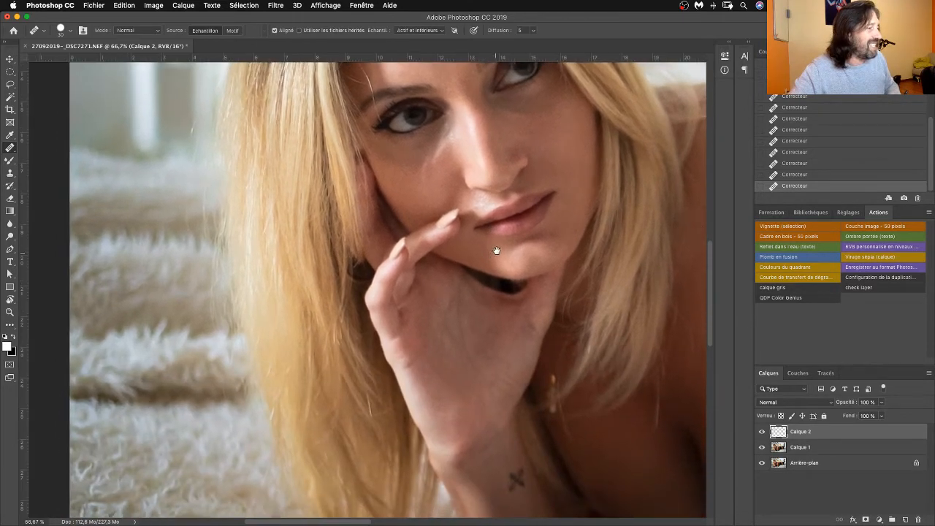
{"action": "scroll", "coordinate": [450, 344], "scroll_direction": "down", "scroll_amount": 1}
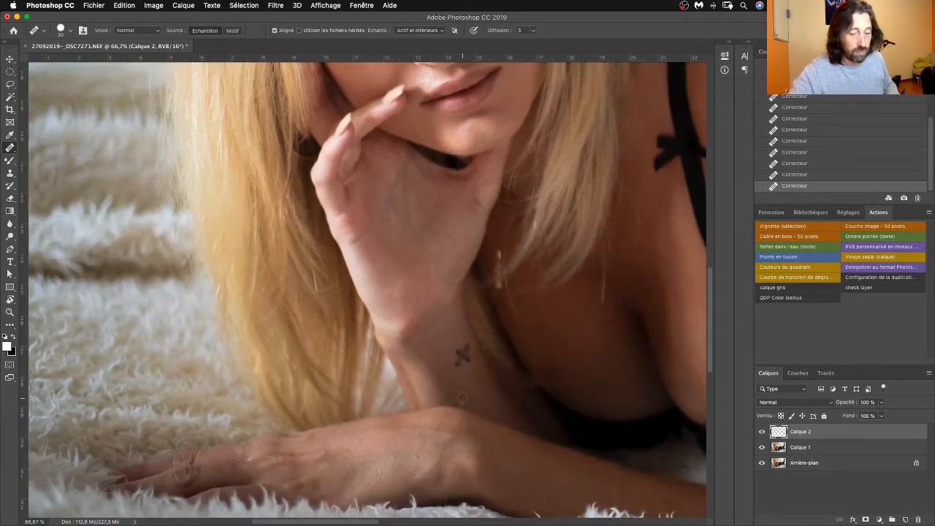
{"action": "left_click_drag", "start_coordinate": [451, 359], "coordinate": [456, 350]}
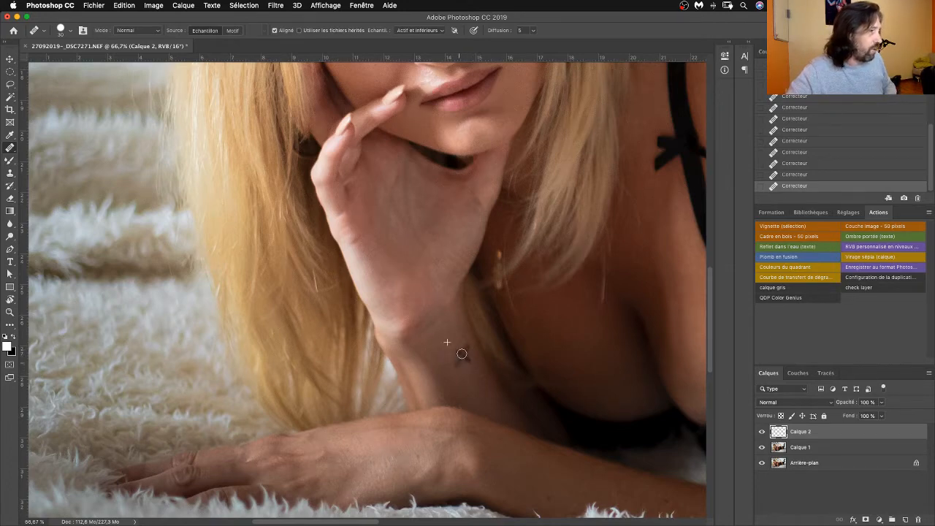
{"action": "left_click", "coordinate": [441, 353], "text": "alt"}
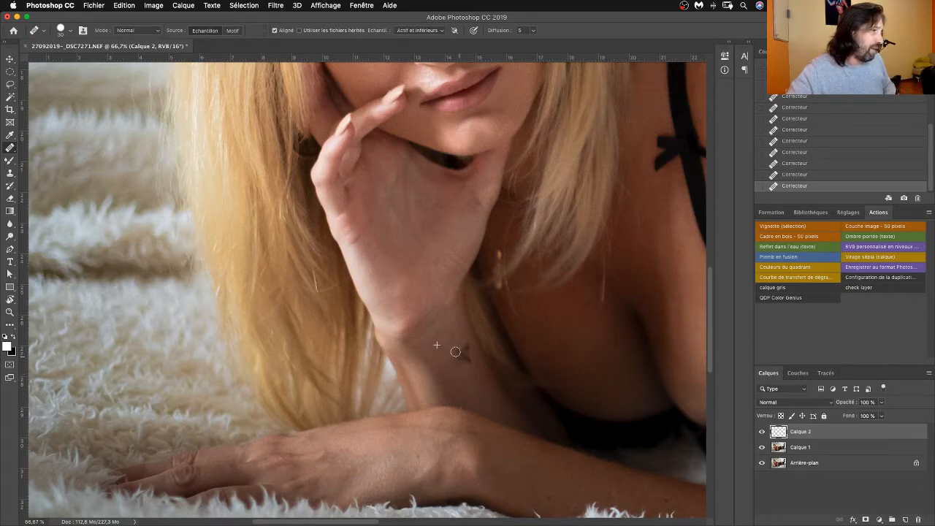
{"action": "left_click_drag", "start_coordinate": [455, 352], "coordinate": [465, 358]}
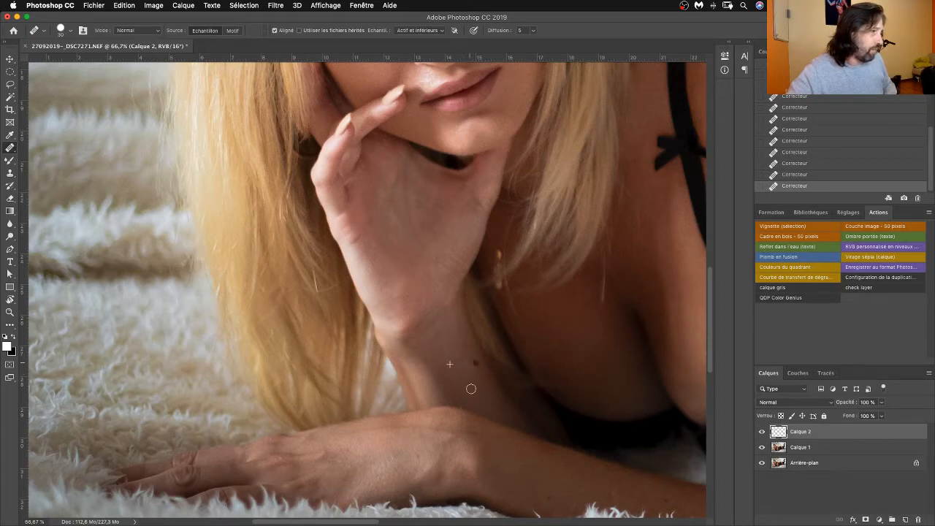
{"action": "left_click", "coordinate": [475, 385], "text": "alt"}
{"action": "left_click", "coordinate": [472, 361]}
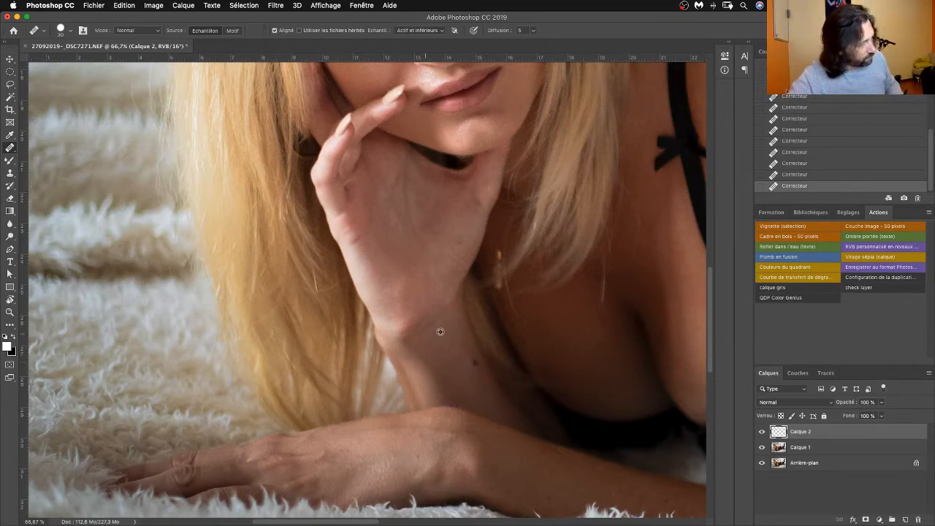
{"action": "left_click", "coordinate": [477, 364]}
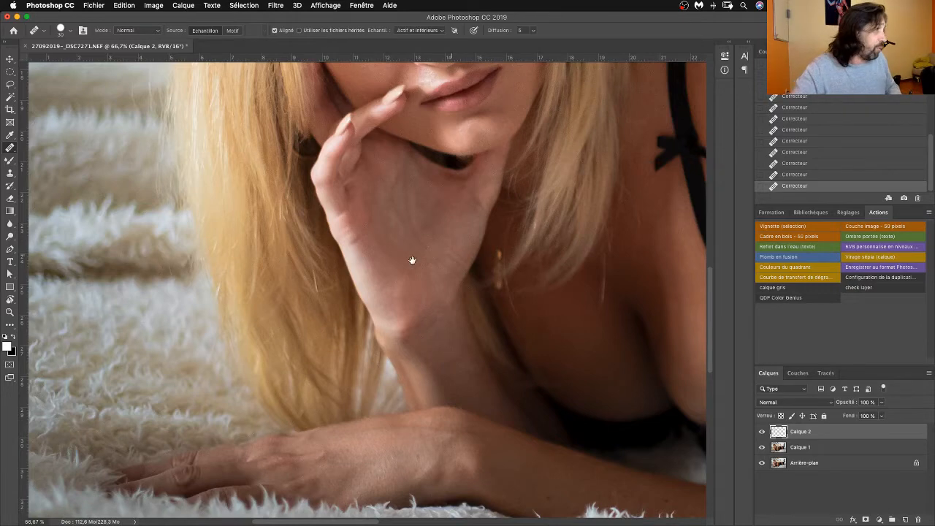
Heal the moles and spots on the model's shoulder and upper arm.
{"action": "mouse_move", "coordinate": [409, 294]}
{"action": "left_mouse_down"}
{"action": "mouse_move", "coordinate": [454, 370]}
{"action": "mouse_move", "coordinate": [459, 402]}
{"action": "left_mouse_up"}
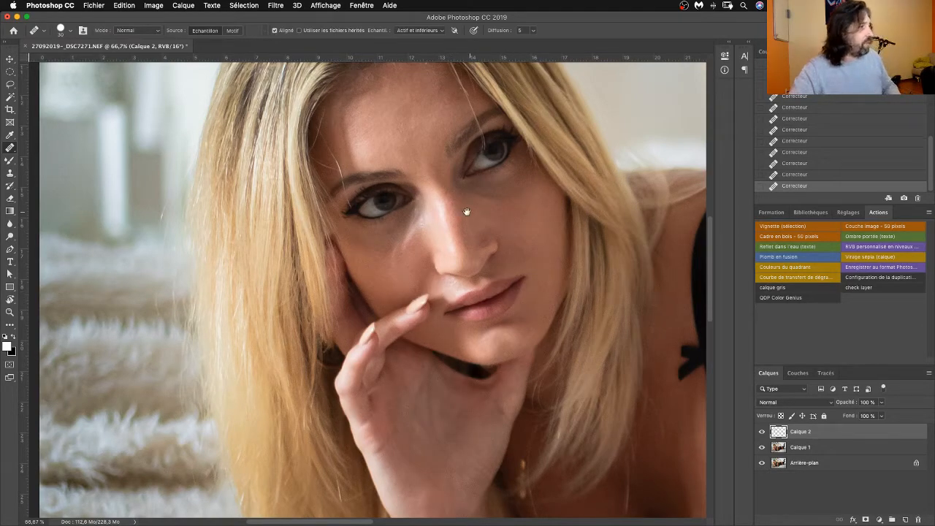
{"action": "left_click_drag", "start_coordinate": [472, 231], "coordinate": [377, 173]}
{"action": "left_click_drag", "start_coordinate": [549, 250], "coordinate": [440, 309]}
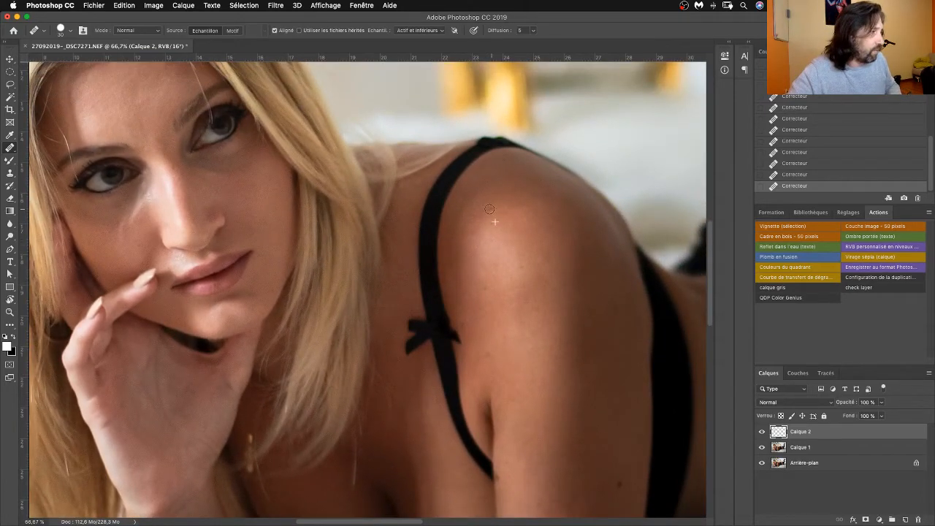
{"action": "left_click_drag", "start_coordinate": [488, 209], "coordinate": [519, 251]}
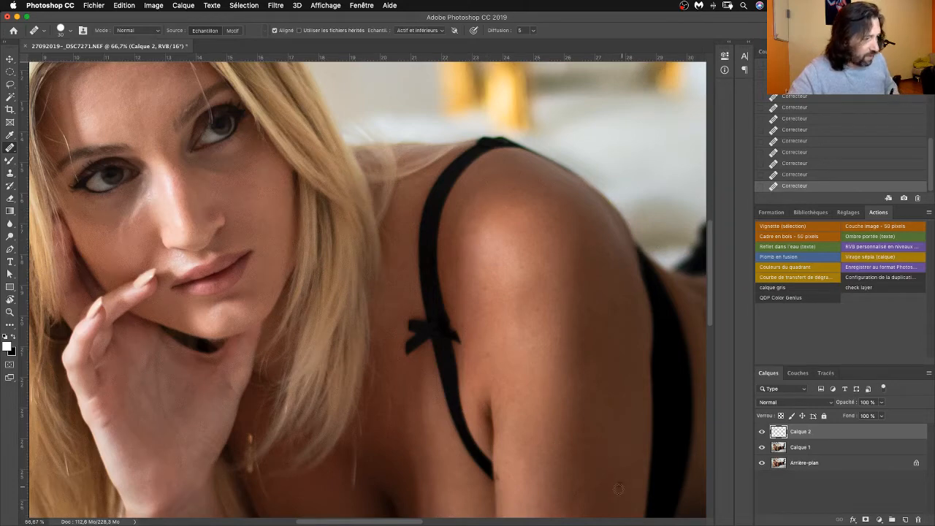
{"action": "left_click_drag", "start_coordinate": [619, 483], "coordinate": [622, 486]}
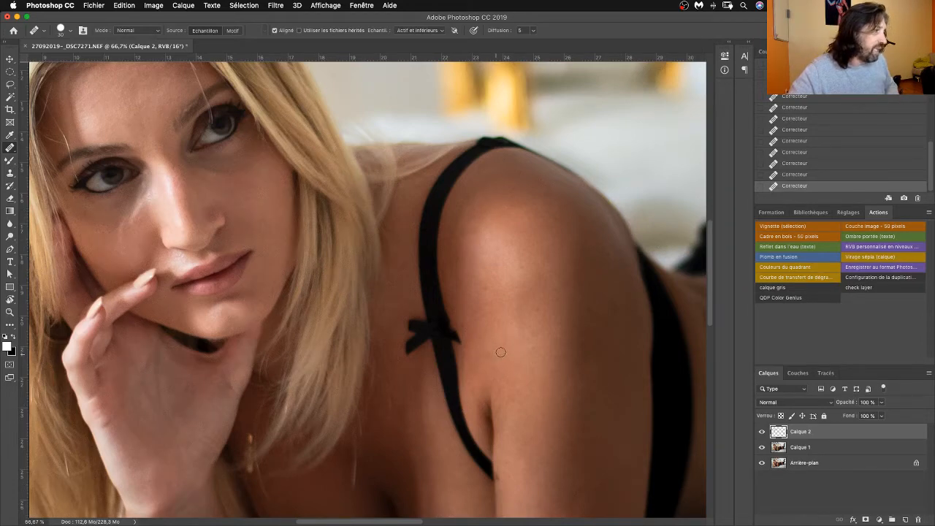
{"action": "mouse_move", "coordinate": [485, 288]}
{"action": "left_mouse_down"}
{"action": "mouse_move", "coordinate": [518, 278]}
{"action": "mouse_move", "coordinate": [523, 266]}
{"action": "left_mouse_up"}
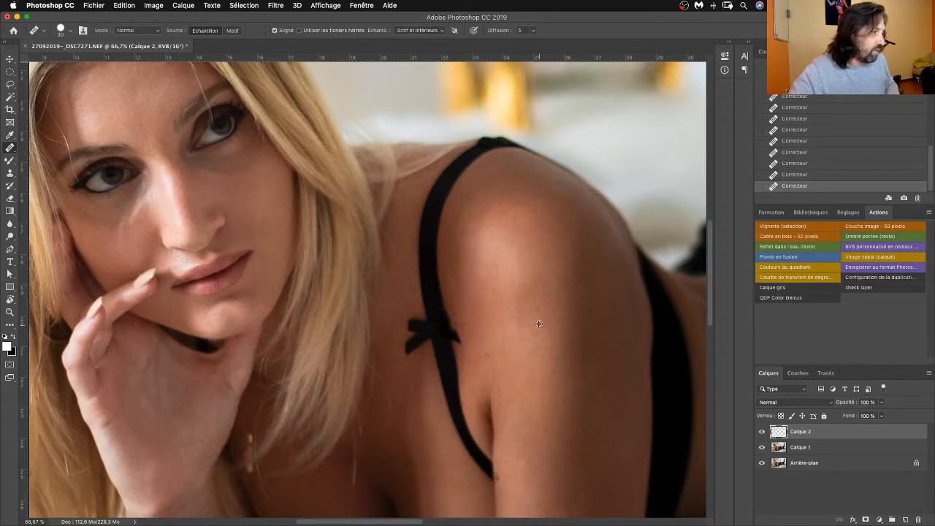
{"action": "left_click_drag", "start_coordinate": [539, 308], "coordinate": [537, 377]}
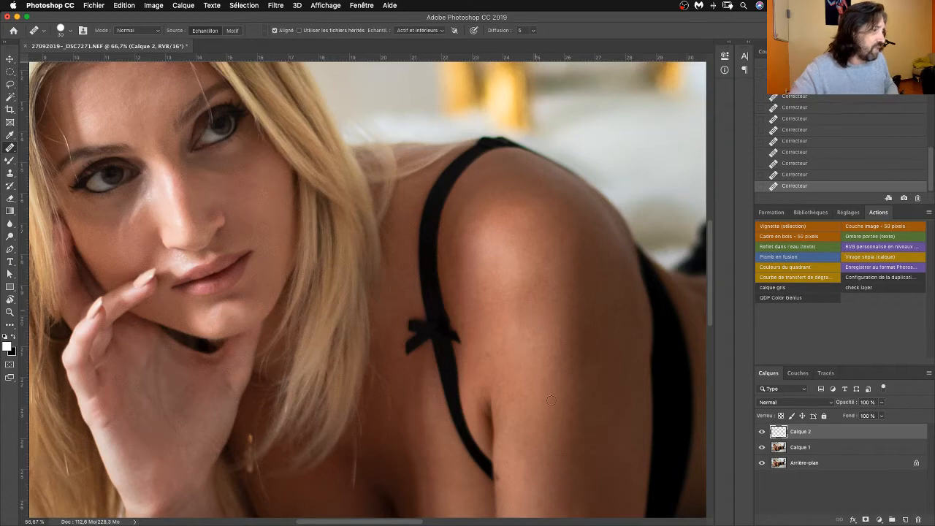
Heal the small skin marks around the elbow and along the forearm resting on the rug.
{"action": "scroll", "coordinate": [540, 377], "scroll_direction": "down", "scroll_amount": 10}
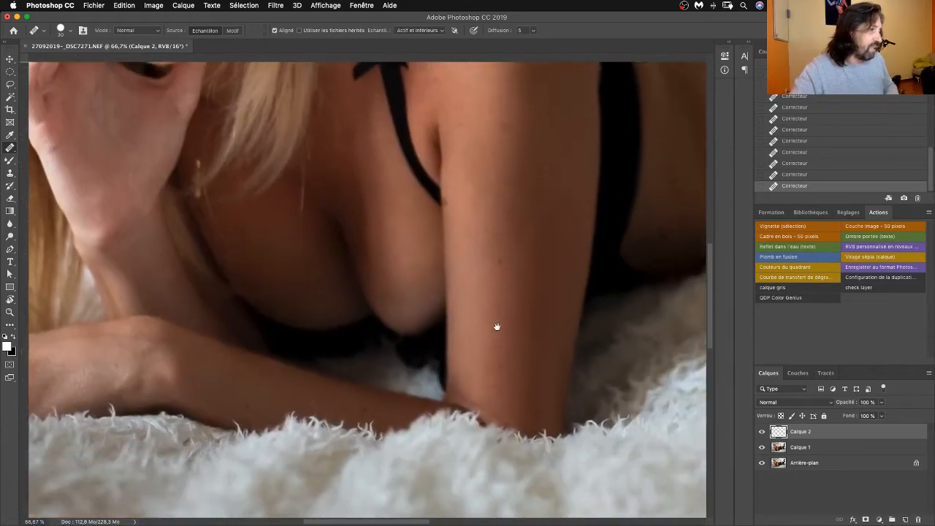
{"action": "left_click_drag", "start_coordinate": [500, 322], "coordinate": [505, 319]}
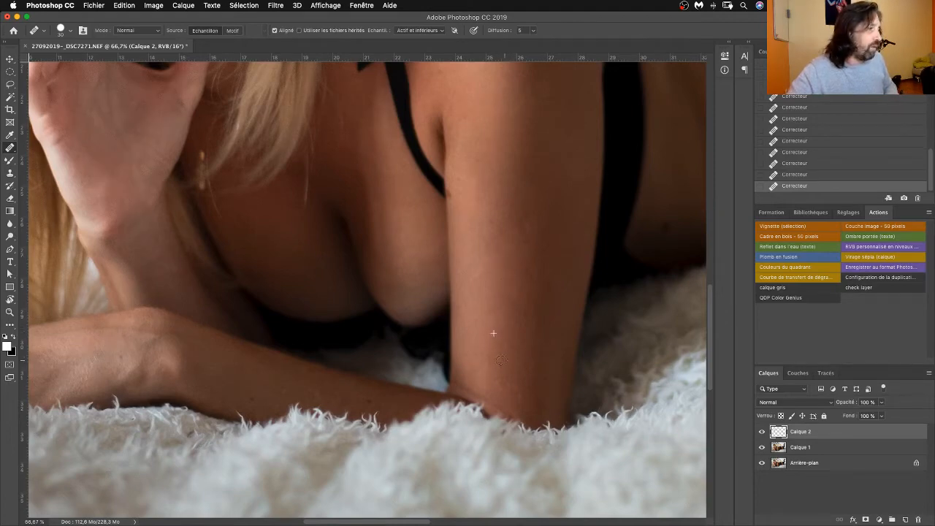
{"action": "scroll", "coordinate": [309, 388], "scroll_direction": "left", "scroll_amount": 4}
{"action": "scroll", "coordinate": [309, 388], "scroll_direction": "down", "scroll_amount": 2}
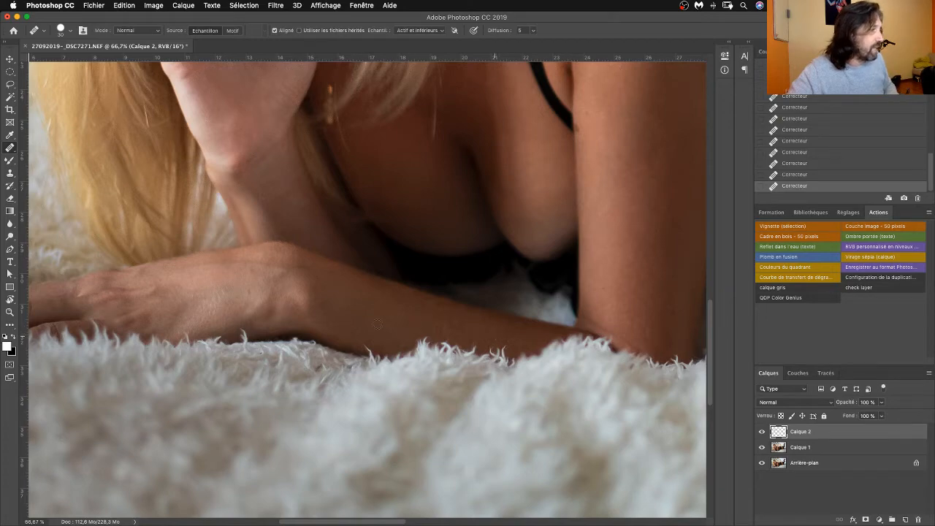
{"action": "scroll", "coordinate": [340, 313], "scroll_direction": "up", "scroll_amount": 5}
{"action": "scroll", "coordinate": [340, 313], "scroll_direction": "left", "scroll_amount": 5}
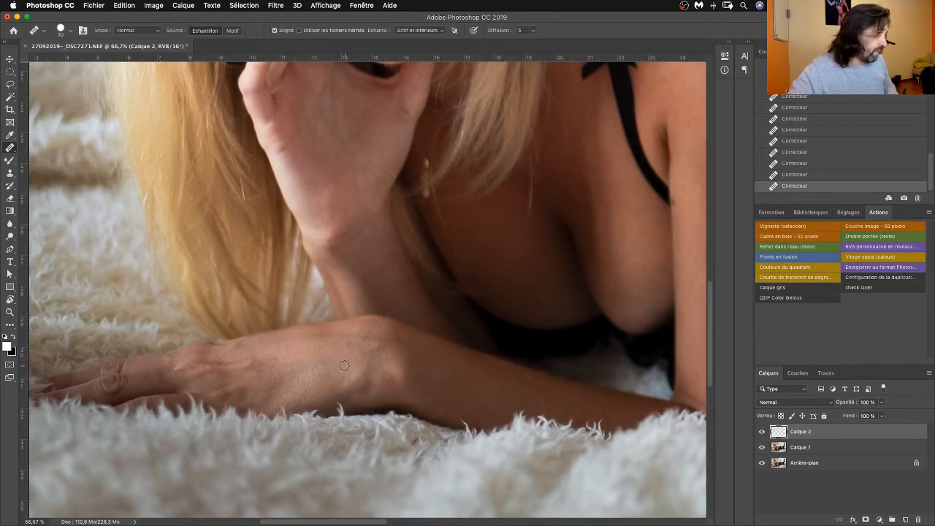
{"action": "left_click_drag", "start_coordinate": [470, 355], "coordinate": [347, 340]}
Heal the skin marks along the waist and thigh, and make Calque 2 the active layer again.
{"action": "scroll", "coordinate": [347, 339], "scroll_direction": "right", "scroll_amount": 6}
{"action": "scroll", "coordinate": [347, 339], "scroll_direction": "up", "scroll_amount": 4}
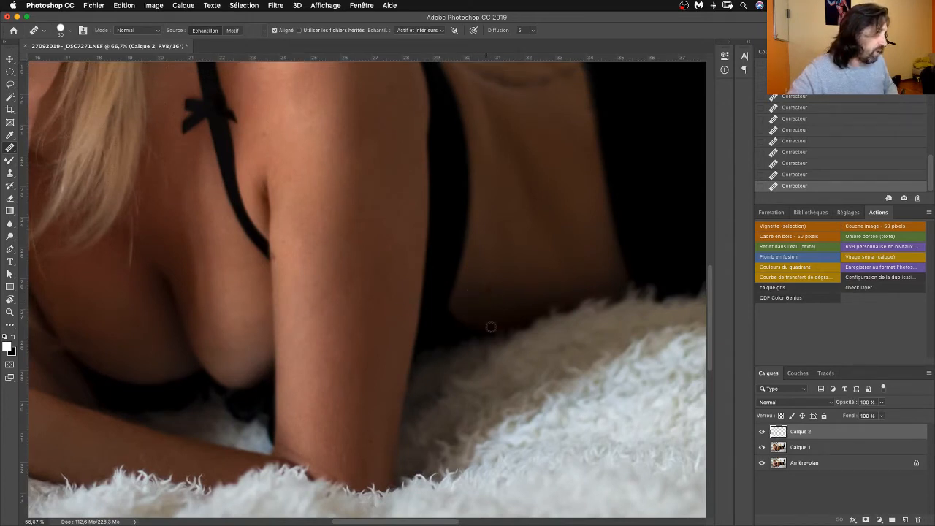
{"action": "left_click_drag", "start_coordinate": [491, 291], "coordinate": [488, 318]}
{"action": "left_click_drag", "start_coordinate": [542, 268], "coordinate": [485, 231]}
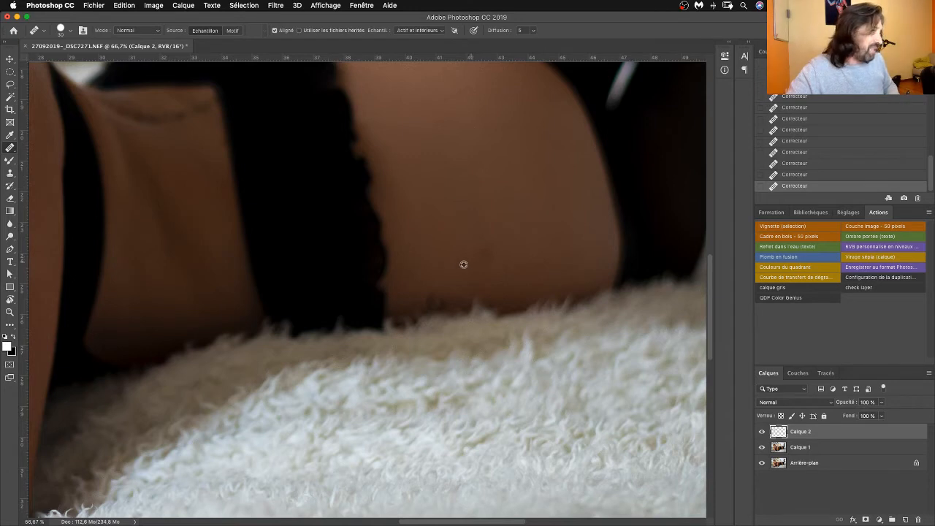
{"action": "mouse_move", "coordinate": [476, 267]}
{"action": "left_mouse_down"}
{"action": "mouse_move", "coordinate": [483, 249]}
{"action": "mouse_move", "coordinate": [507, 255]}
{"action": "mouse_move", "coordinate": [453, 271]}
{"action": "mouse_move", "coordinate": [489, 248]}
{"action": "left_mouse_up"}
{"action": "mouse_move", "coordinate": [507, 215]}
{"action": "left_mouse_down"}
{"action": "mouse_move", "coordinate": [409, 253]}
{"action": "mouse_move", "coordinate": [429, 235]}
{"action": "mouse_move", "coordinate": [419, 261]}
{"action": "mouse_move", "coordinate": [436, 265]}
{"action": "mouse_move", "coordinate": [426, 344]}
{"action": "mouse_move", "coordinate": [438, 365]}
{"action": "mouse_move", "coordinate": [392, 338]}
{"action": "mouse_move", "coordinate": [516, 244]}
{"action": "mouse_move", "coordinate": [348, 330]}
{"action": "mouse_move", "coordinate": [429, 270]}
{"action": "mouse_move", "coordinate": [380, 290]}
{"action": "mouse_move", "coordinate": [515, 256]}
{"action": "mouse_move", "coordinate": [455, 278]}
{"action": "mouse_move", "coordinate": [449, 330]}
{"action": "mouse_move", "coordinate": [440, 309]}
{"action": "mouse_move", "coordinate": [449, 296]}
{"action": "left_mouse_up"}
{"action": "key", "text": "alt+bracketleft"}
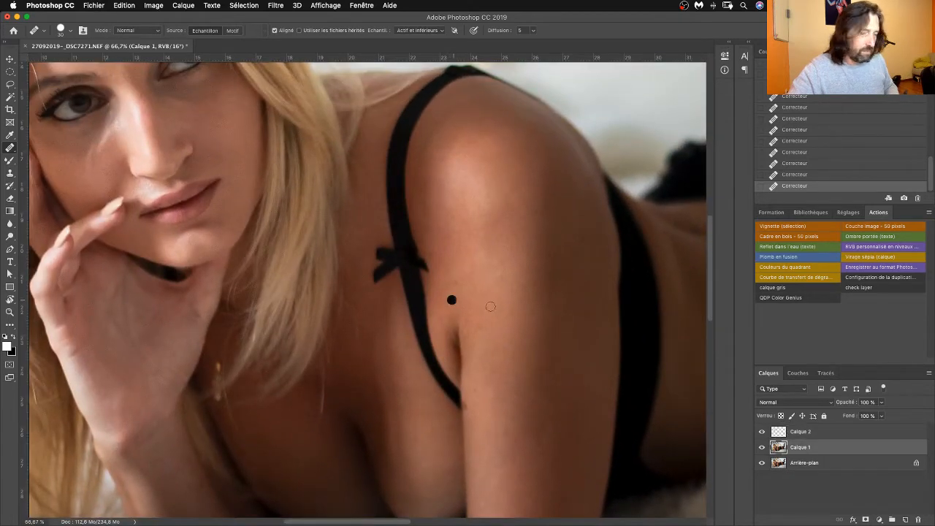
{"action": "left_click", "coordinate": [803, 432]}
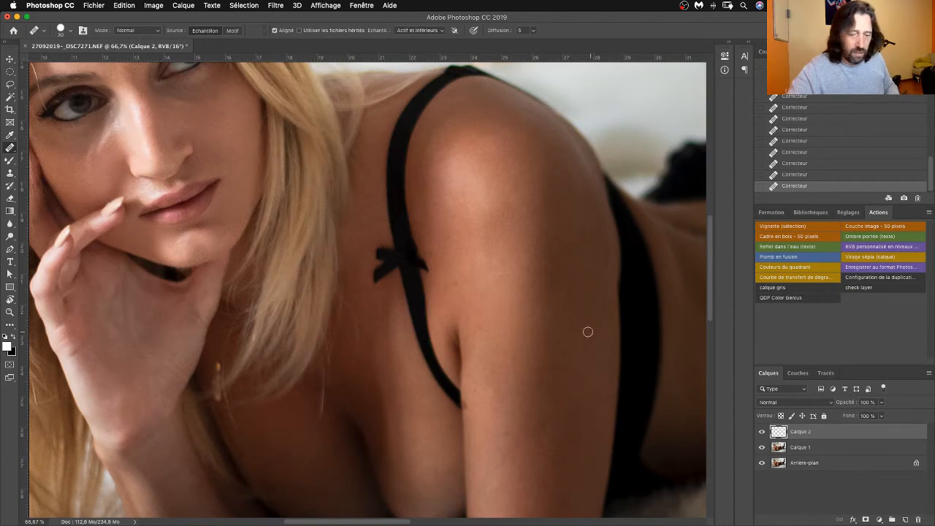
{"action": "left_click", "coordinate": [443, 302], "text": "alt"}
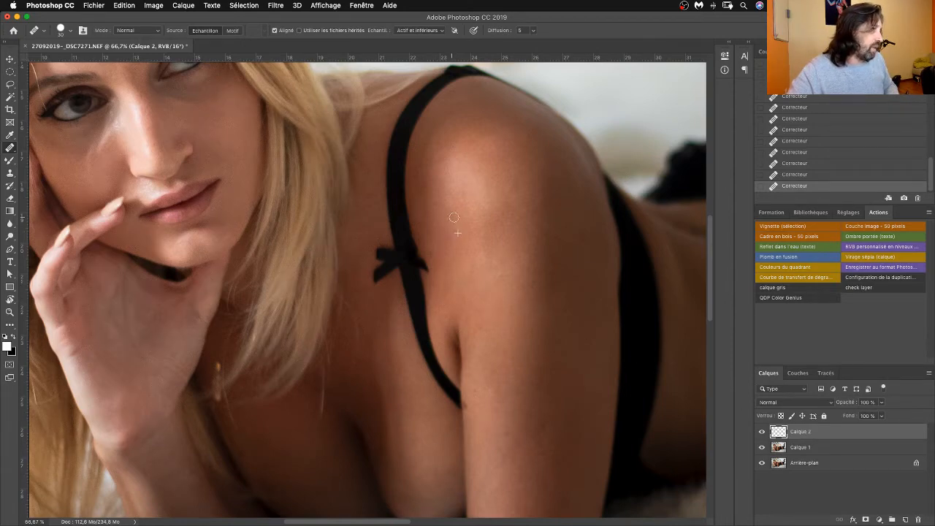
{"action": "left_click_drag", "start_coordinate": [131, 336], "coordinate": [416, 284]}
{"action": "key", "text": "super+r"}
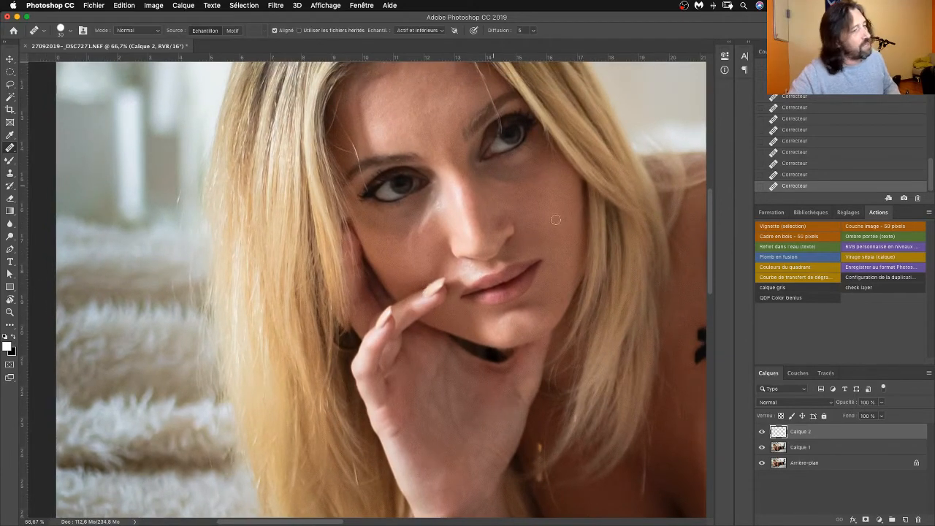
{"action": "key", "text": "super+0"}
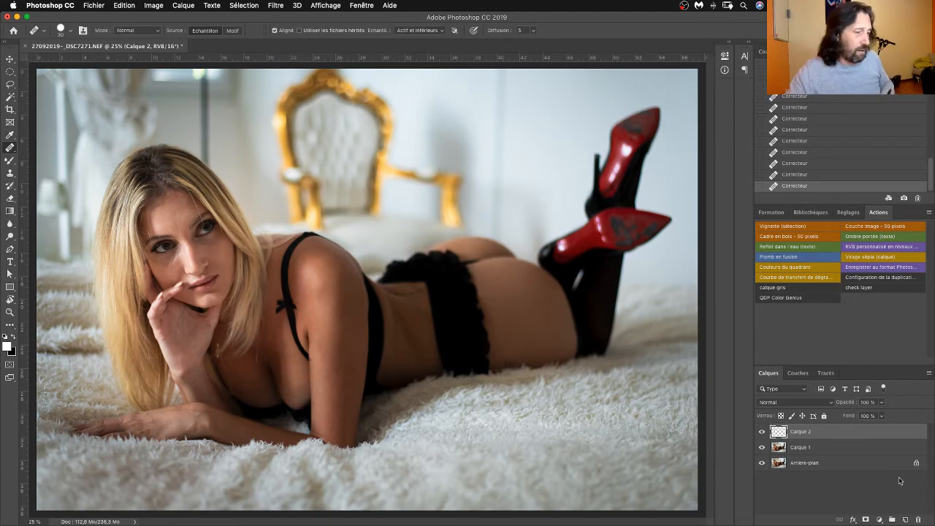
{"action": "left_click", "coordinate": [905, 519]}
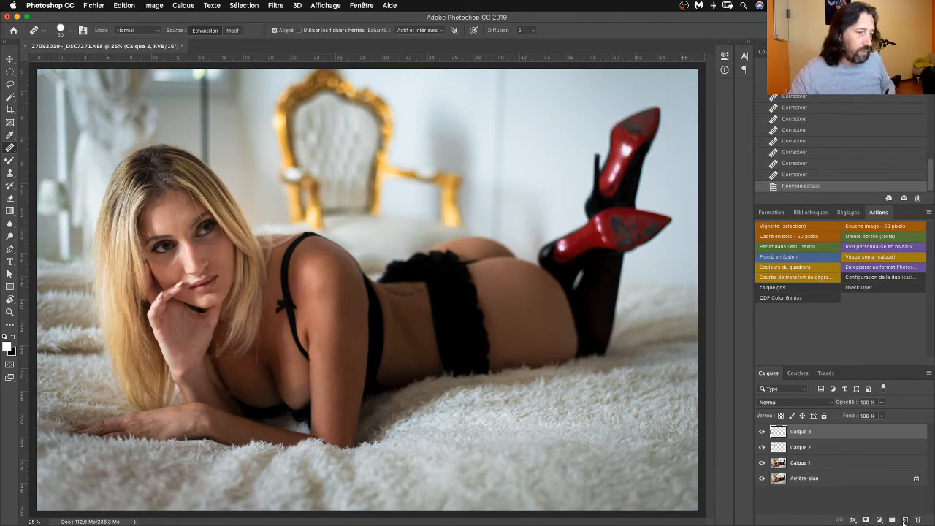
{"action": "key", "text": "super+plus"}
{"action": "key", "text": "super+plus"}
{"action": "key", "text": "super+plus"}
{"action": "key", "text": "super+plus"}
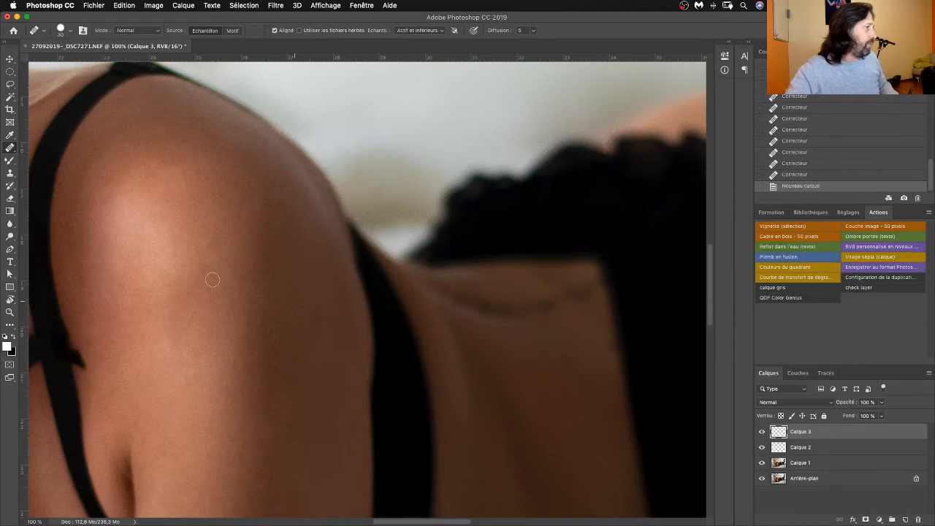
{"action": "left_click_drag", "start_coordinate": [190, 261], "coordinate": [532, 362]}
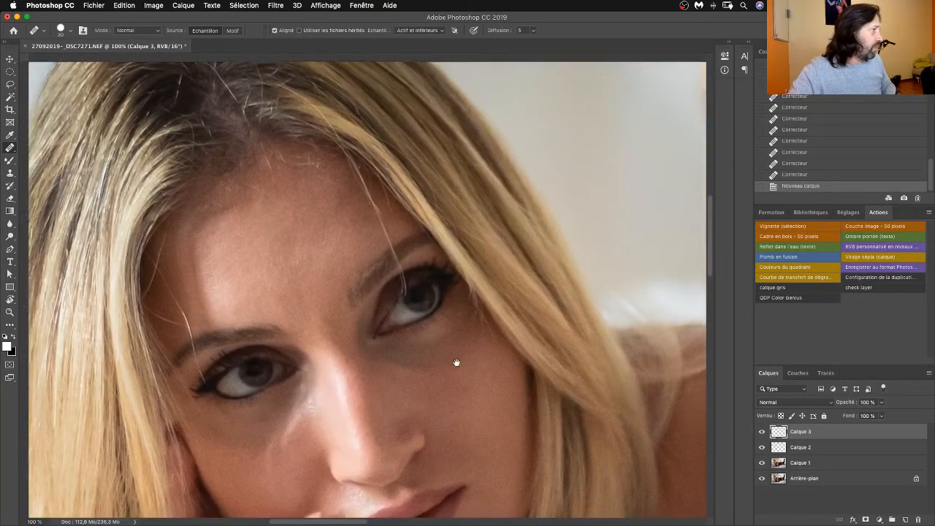
{"action": "left_click_drag", "start_coordinate": [457, 366], "coordinate": [413, 290]}
{"action": "key", "text": "Delete"}
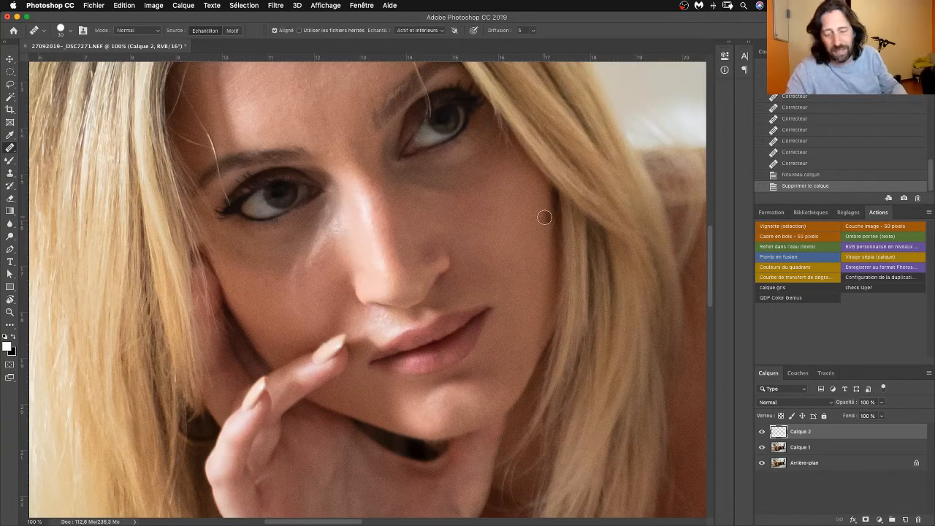
Add a Curves adjustment layer above Calque 2, with the model's face in view.
{"action": "key", "text": "super+minus"}
{"action": "key", "text": "super+minus"}
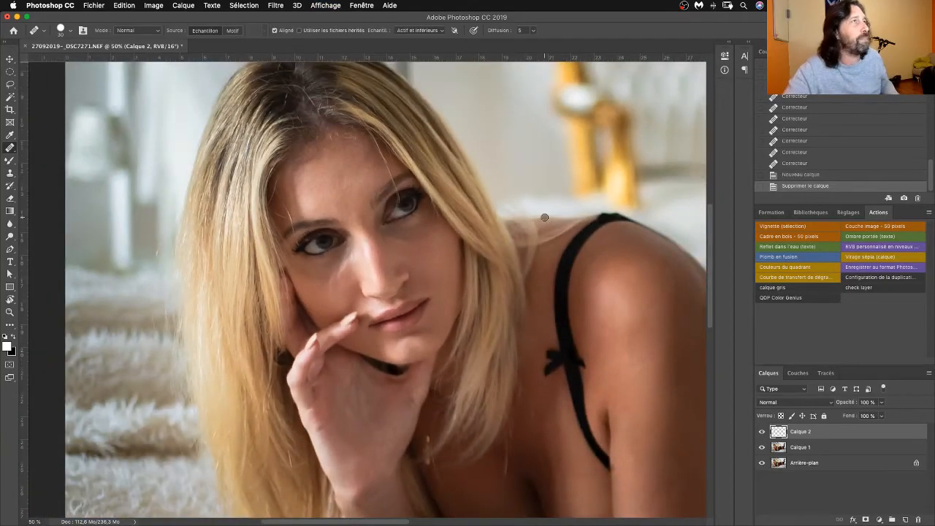
{"action": "left_click_drag", "start_coordinate": [411, 246], "coordinate": [417, 305]}
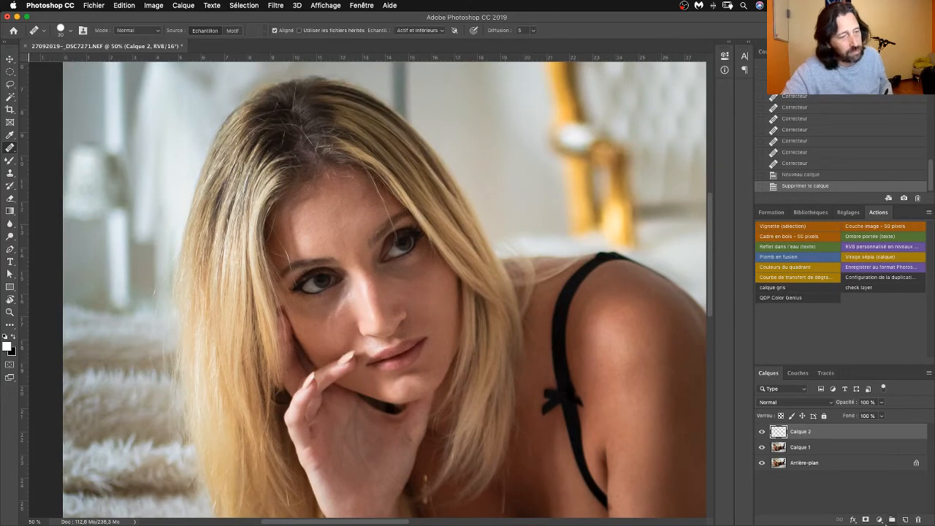
{"action": "left_click", "coordinate": [881, 520]}
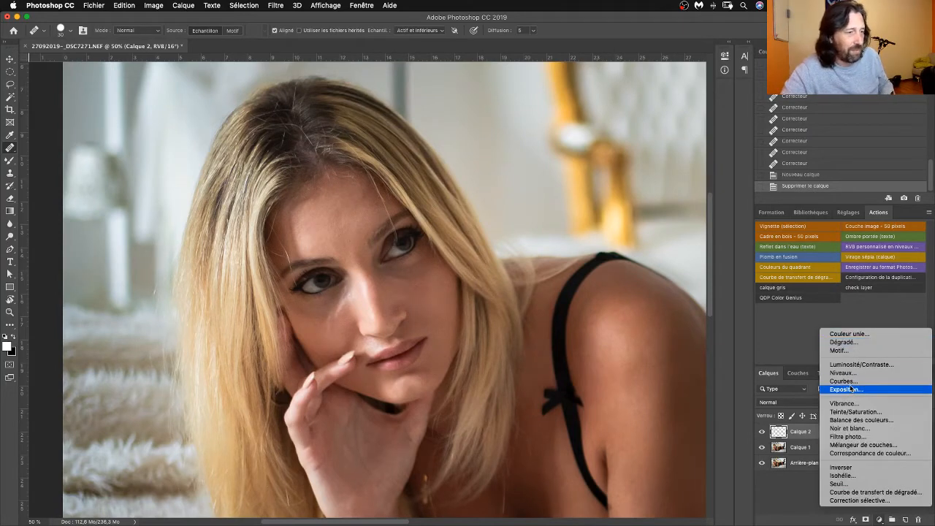
{"action": "left_click", "coordinate": [843, 381]}
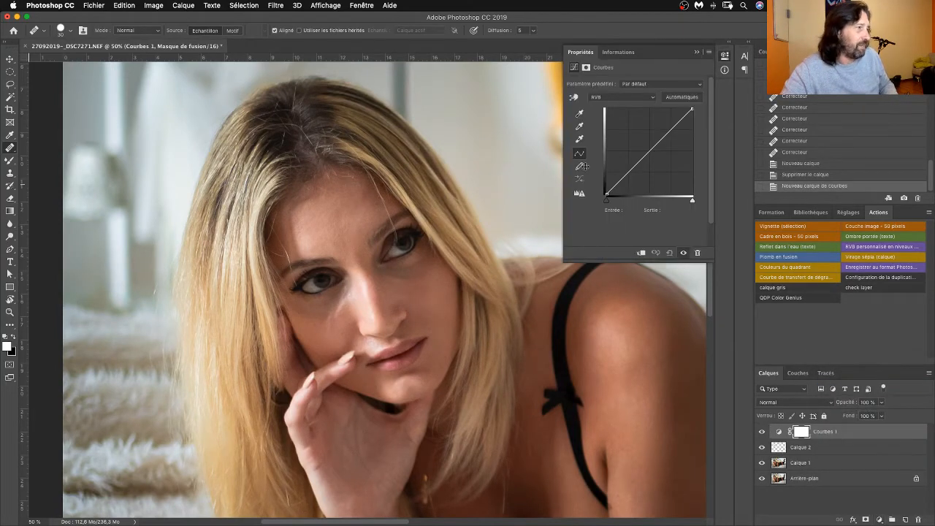
Set the Curves dark-tone target colour to 745447, sampled under the eye, decline saving it as default, and apply it to the dark under-eye skin.
{"action": "left_click", "coordinate": [779, 432]}
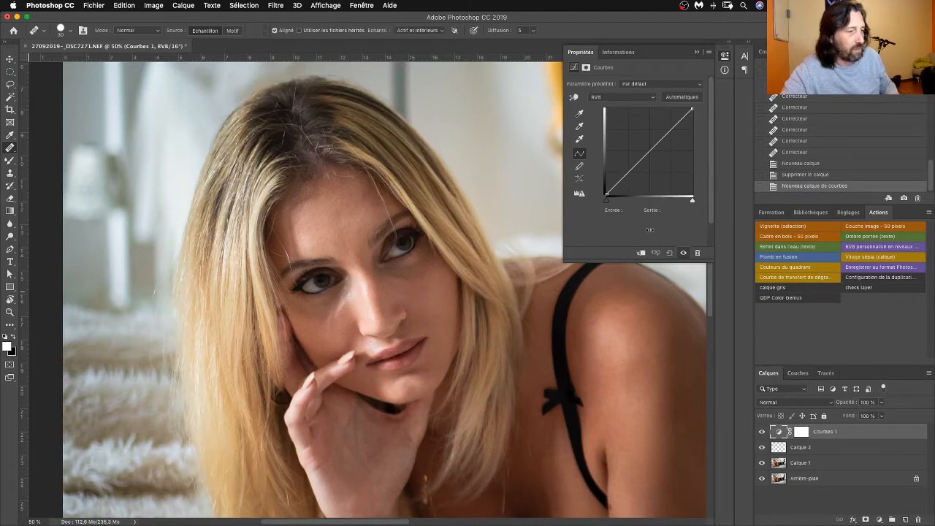
{"action": "double_click", "coordinate": [579, 114]}
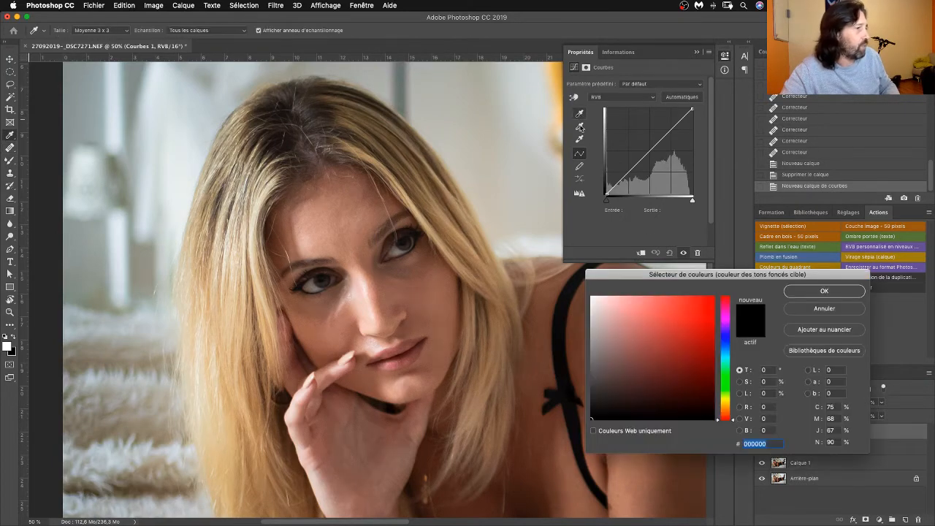
{"action": "left_click", "coordinate": [419, 263]}
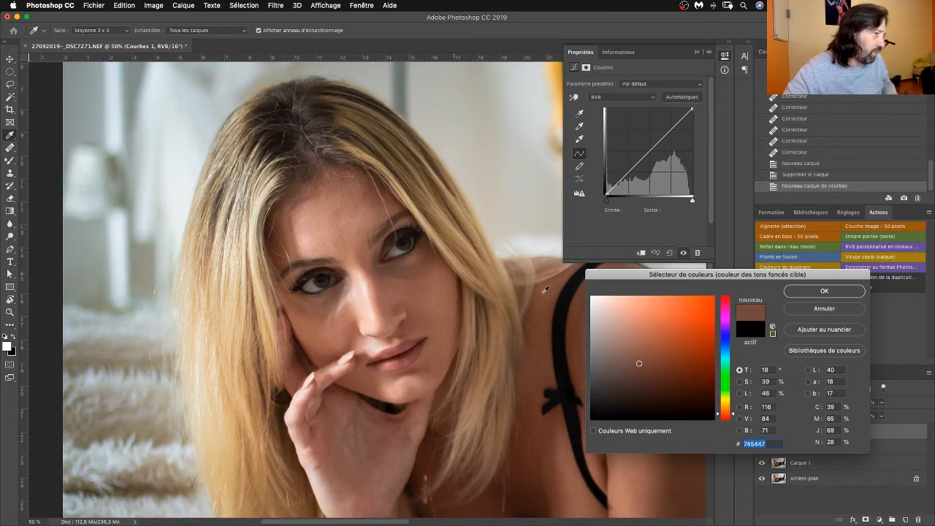
{"action": "left_click", "coordinate": [820, 292]}
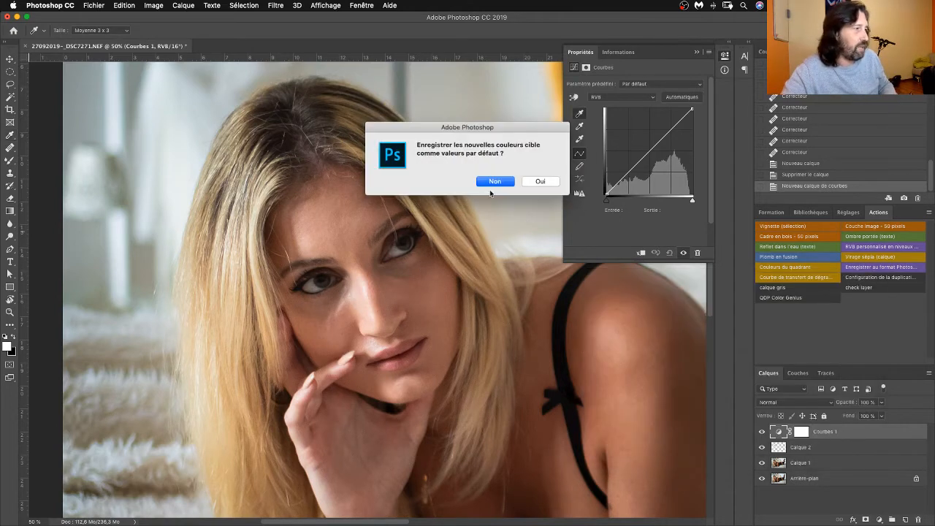
{"action": "left_click", "coordinate": [491, 185]}
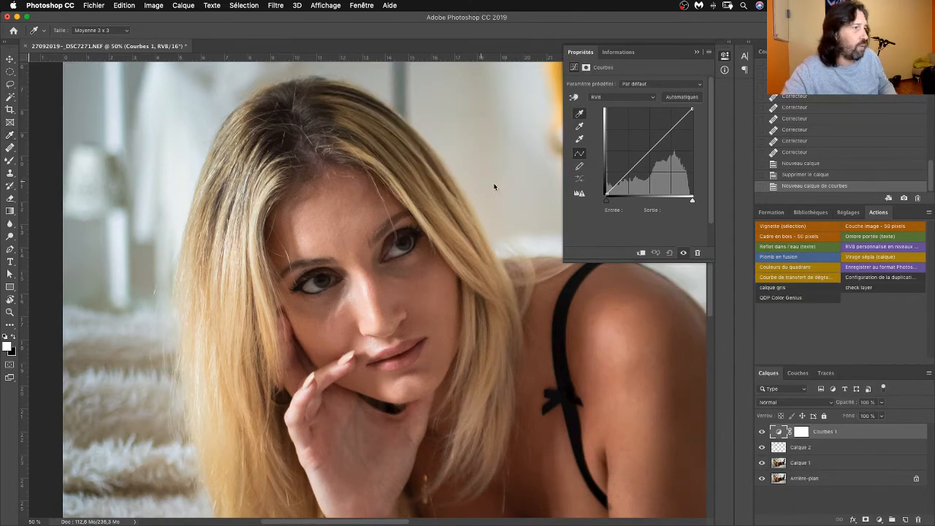
{"action": "left_click", "coordinate": [389, 267]}
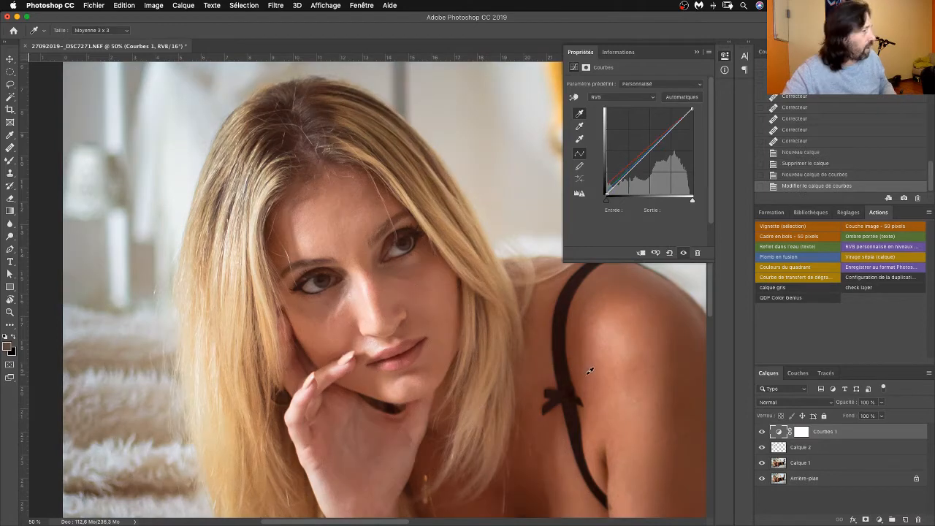
{"action": "left_click", "coordinate": [698, 53]}
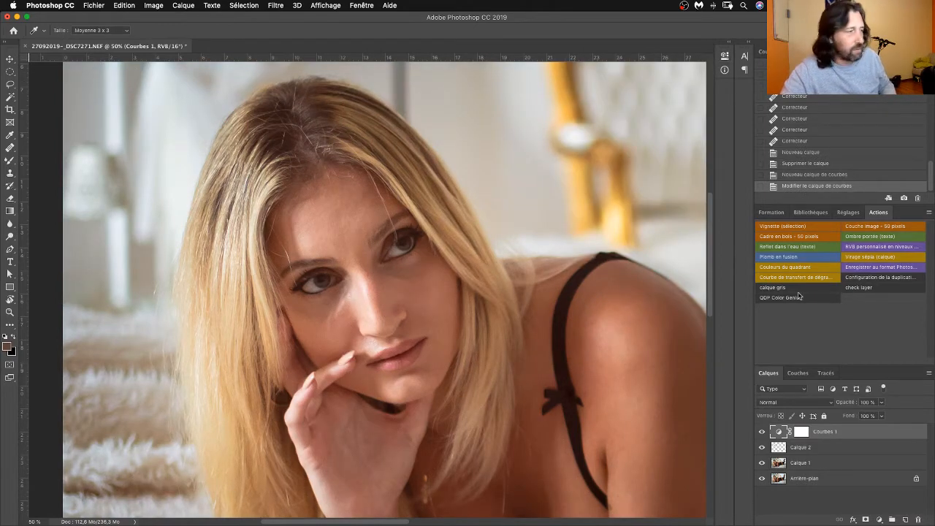
Invert the Courbes 1 layer mask to black and brush a first white stroke under the model's right-hand eye.
{"action": "left_click", "coordinate": [804, 435]}
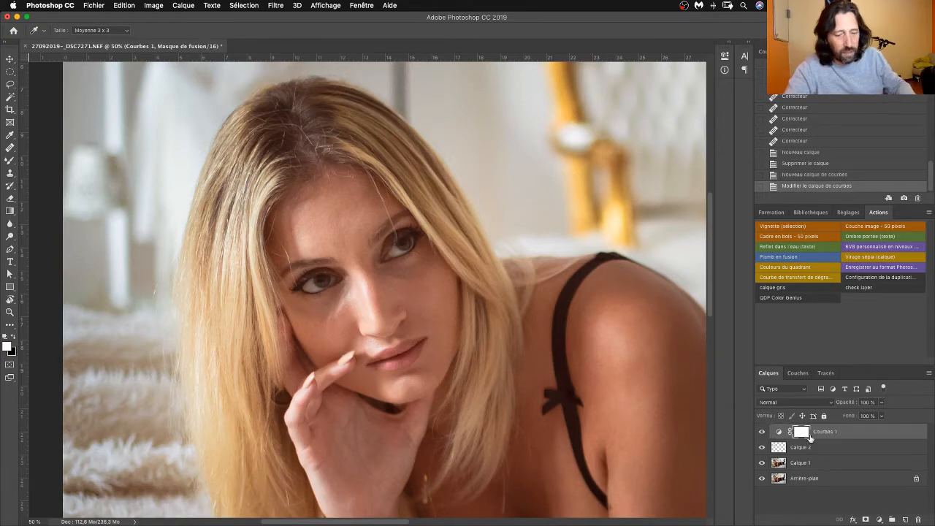
{"action": "key", "text": "super+i"}
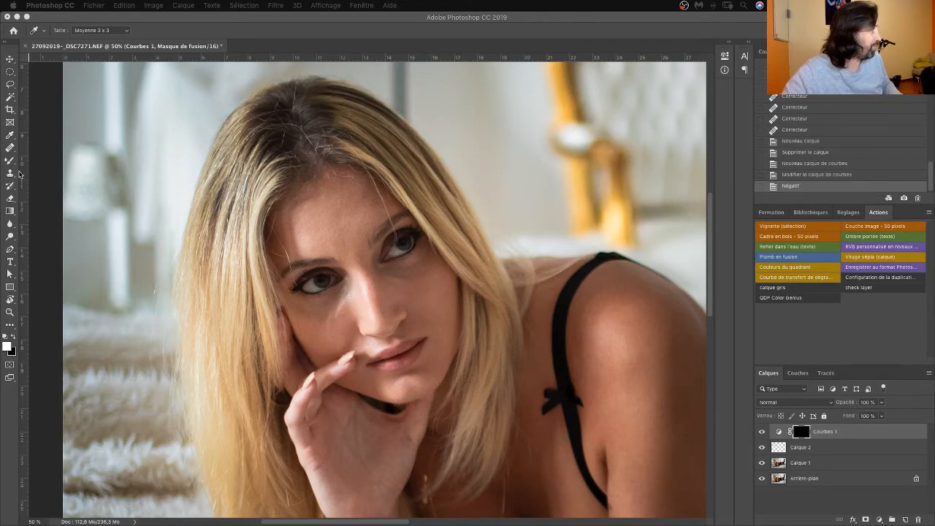
{"action": "left_click_drag", "start_coordinate": [9, 162], "coordinate": [44, 160]}
{"action": "left_click_drag", "start_coordinate": [418, 271], "coordinate": [394, 274]}
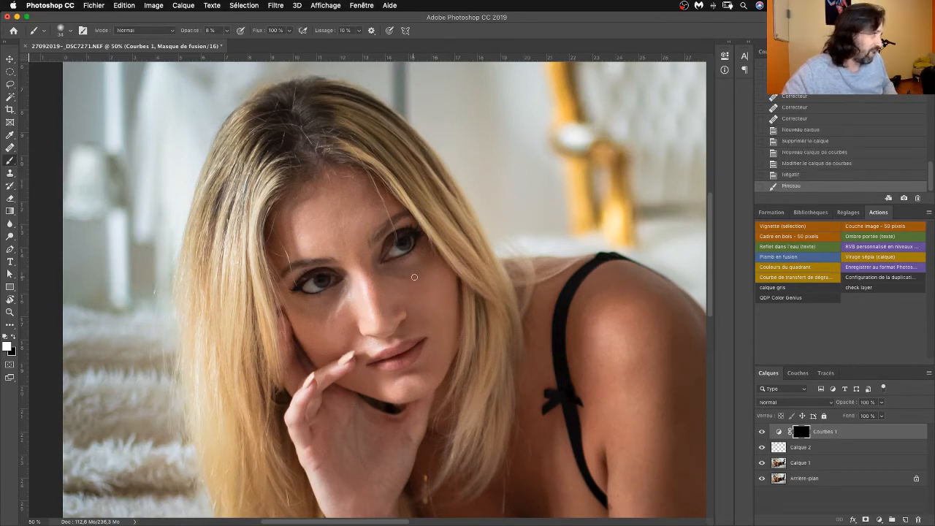
Set the soft brush size to 54 px and paint the Courbes 1 mask white over the dark circle under the eye.
{"action": "right_click", "coordinate": [412, 276]}
{"action": "left_click", "coordinate": [411, 275]}
{"action": "right_click", "coordinate": [418, 273]}
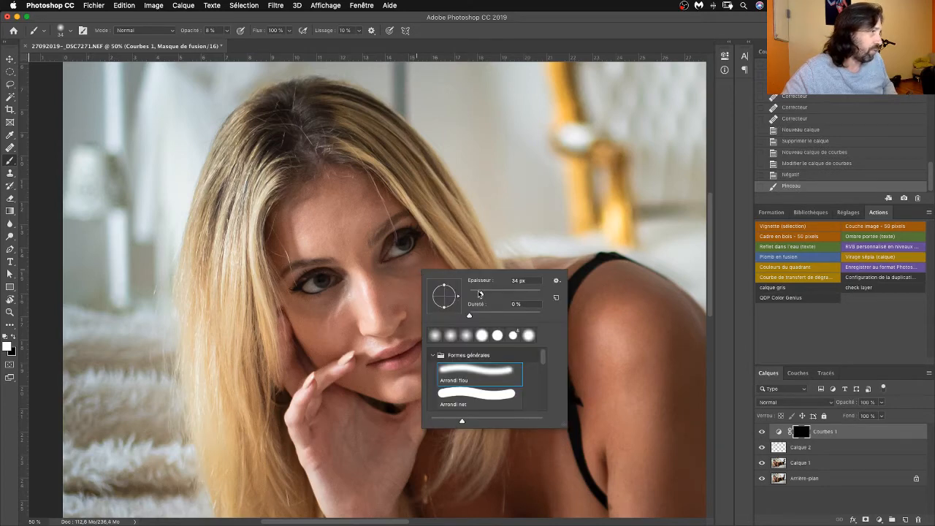
{"action": "left_click_drag", "start_coordinate": [480, 293], "coordinate": [488, 294]}
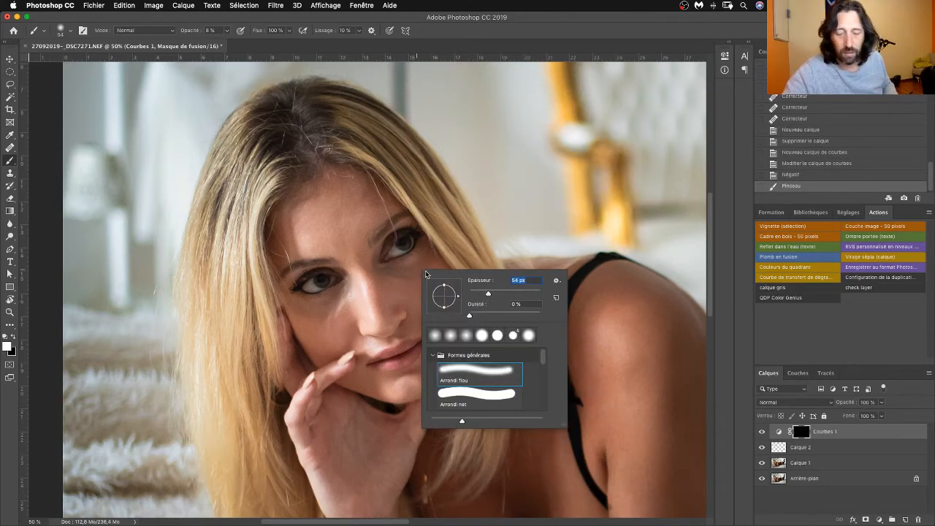
{"action": "key", "text": "Return"}
{"action": "mouse_move", "coordinate": [416, 267]}
{"action": "left_mouse_down"}
{"action": "mouse_move", "coordinate": [386, 270]}
{"action": "mouse_move", "coordinate": [412, 281]}
{"action": "mouse_move", "coordinate": [412, 269]}
{"action": "mouse_move", "coordinate": [411, 280]}
{"action": "mouse_move", "coordinate": [386, 277]}
{"action": "left_mouse_up"}
{"action": "left_click_drag", "start_coordinate": [386, 280], "coordinate": [406, 276]}
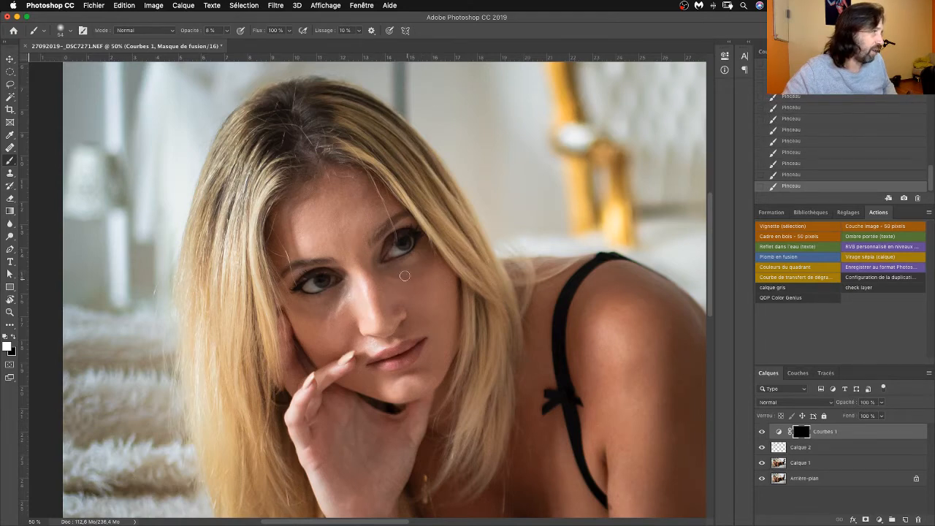
Compare the portrait with the Courbes 1 layer hidden and shown, both close up and in the full image.
{"action": "left_click", "coordinate": [762, 432]}
{"action": "left_click", "coordinate": [762, 432]}
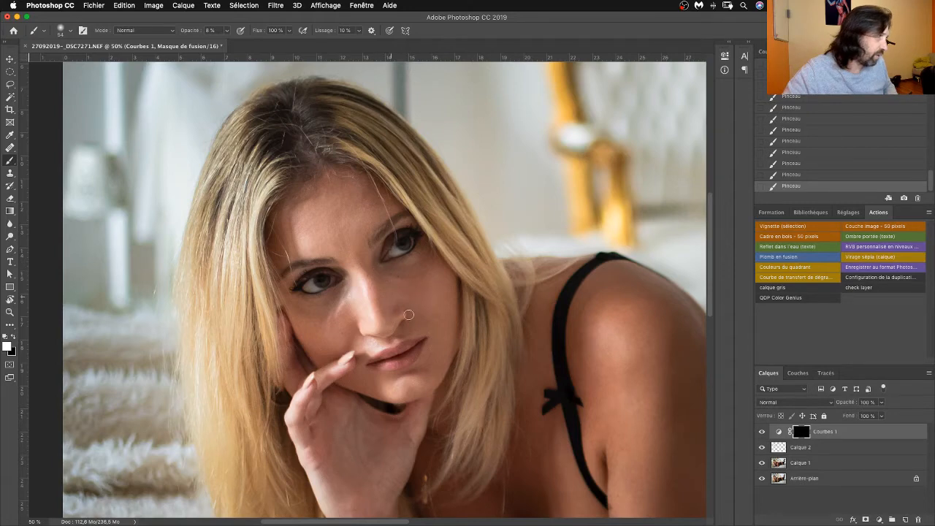
{"action": "left_click", "coordinate": [761, 434]}
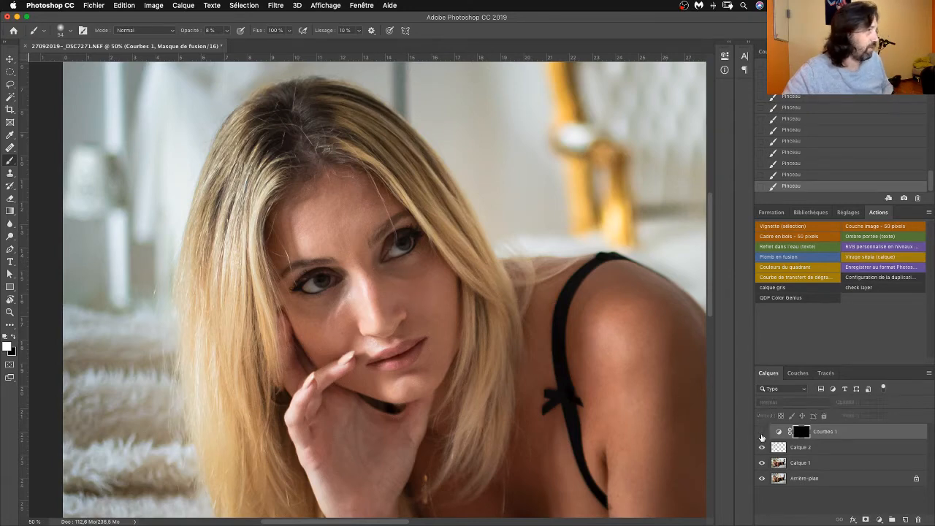
{"action": "left_click", "coordinate": [761, 433]}
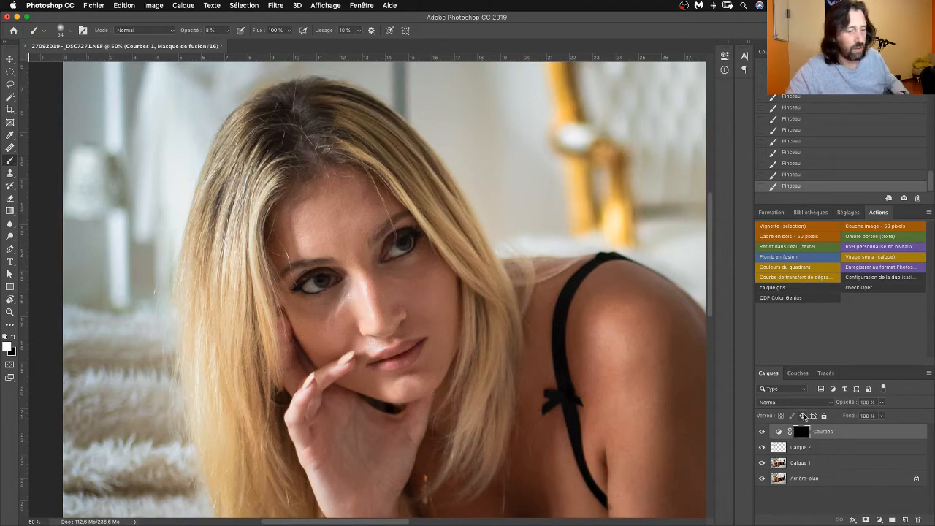
{"action": "key", "text": "super+minus"}
{"action": "key", "text": "super+minus"}
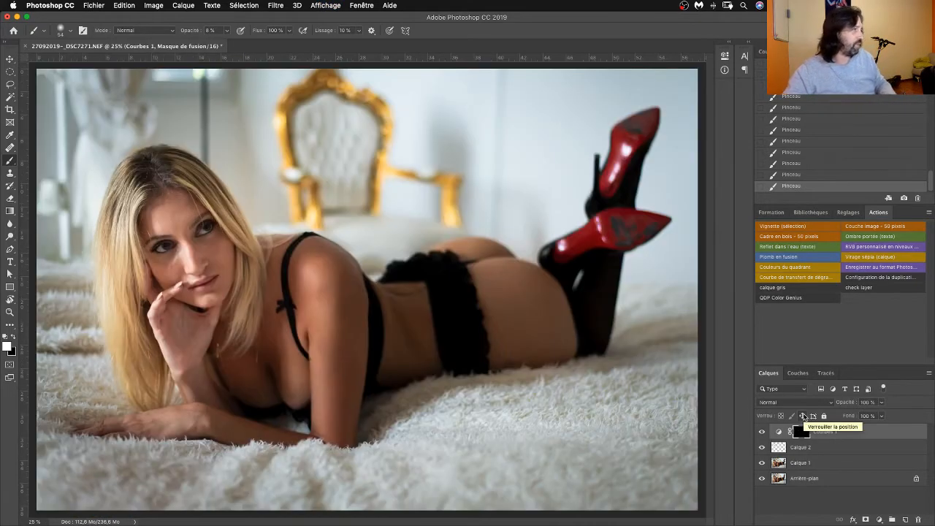
{"action": "left_click", "coordinate": [762, 432]}
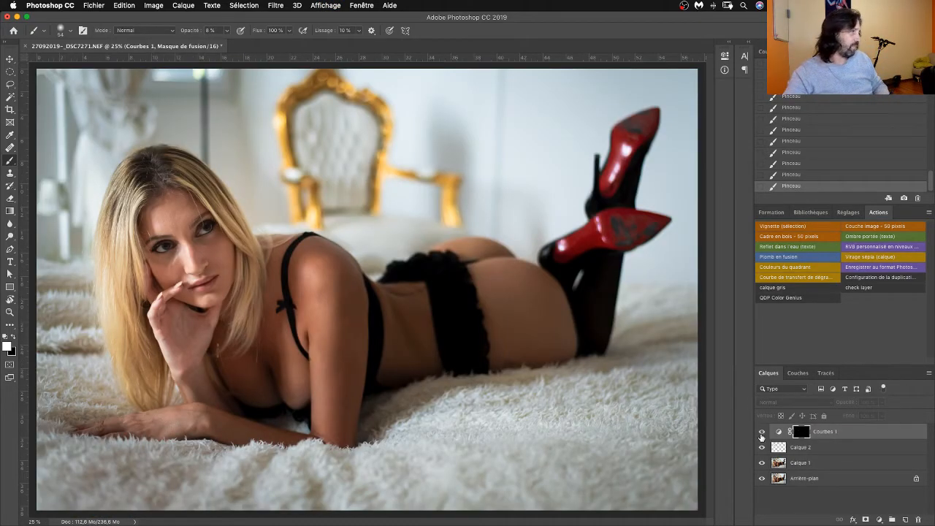
{"action": "left_click", "coordinate": [761, 433]}
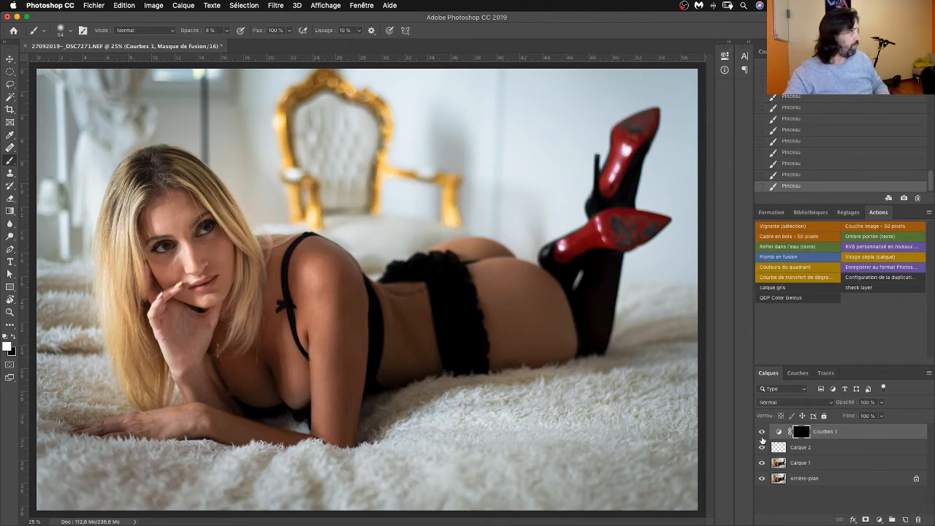
Add a new Curves adjustment layer above Courbes 1 and set its dark-tone target colour to 9c6f5b, sampled from the cheek below the eye.
{"action": "left_click", "coordinate": [880, 520]}
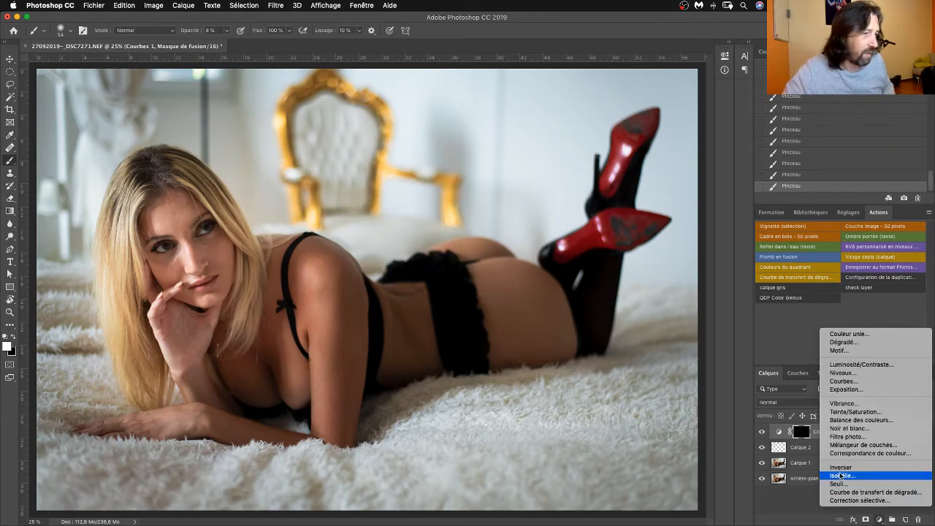
{"action": "key", "text": "Escape"}
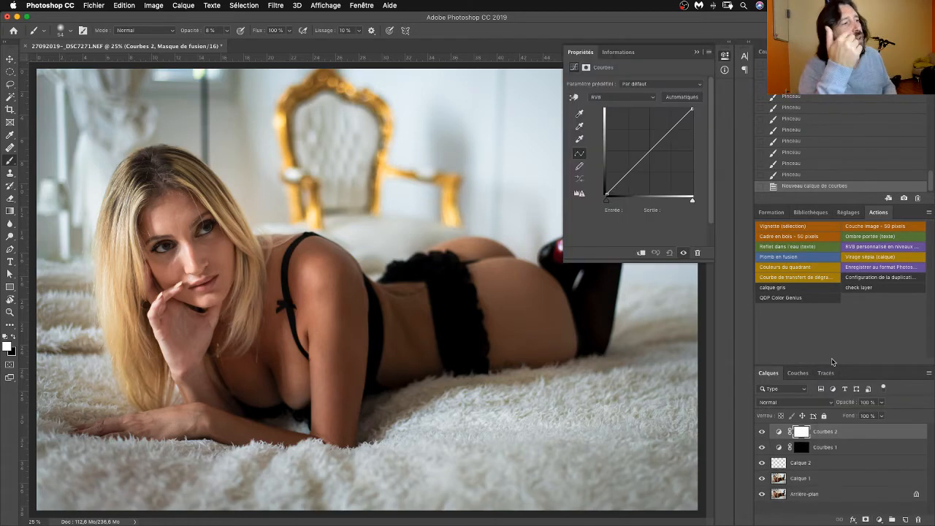
{"action": "left_click", "coordinate": [779, 432]}
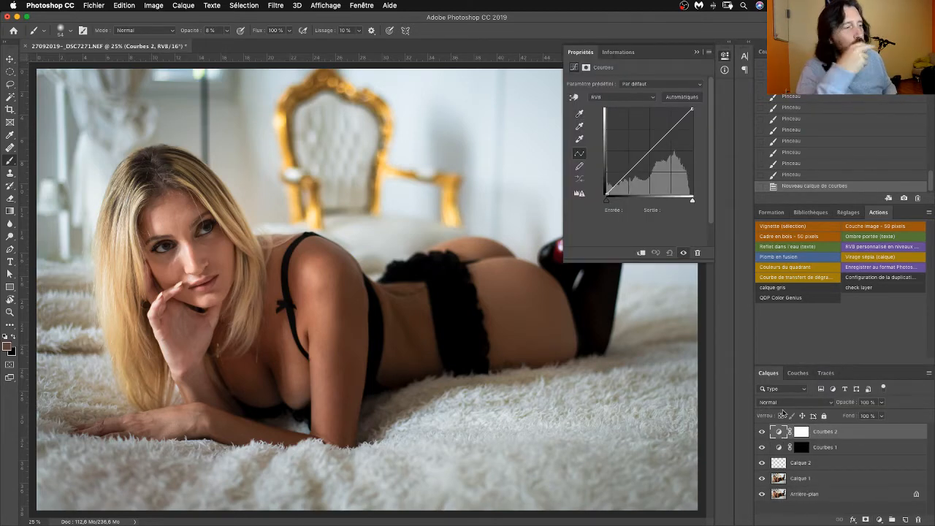
{"action": "double_click", "coordinate": [578, 114]}
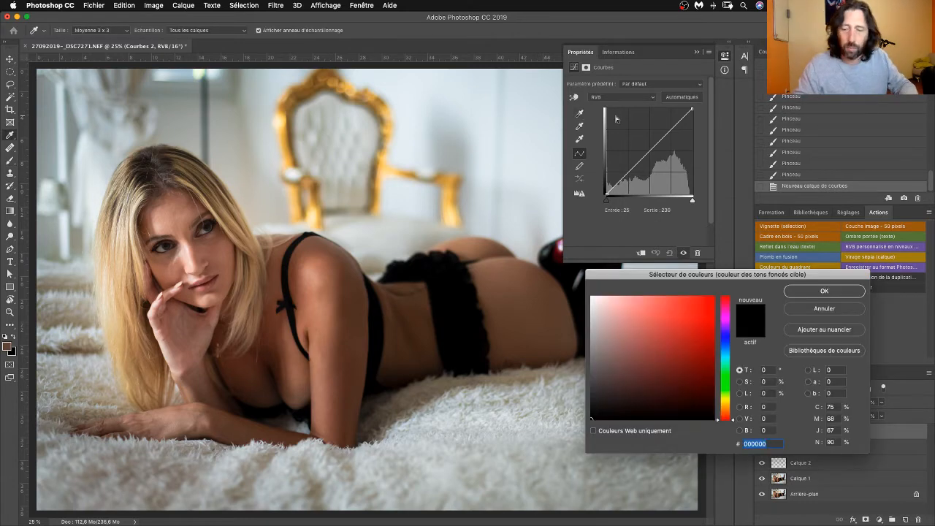
{"action": "key", "text": "super+plus"}
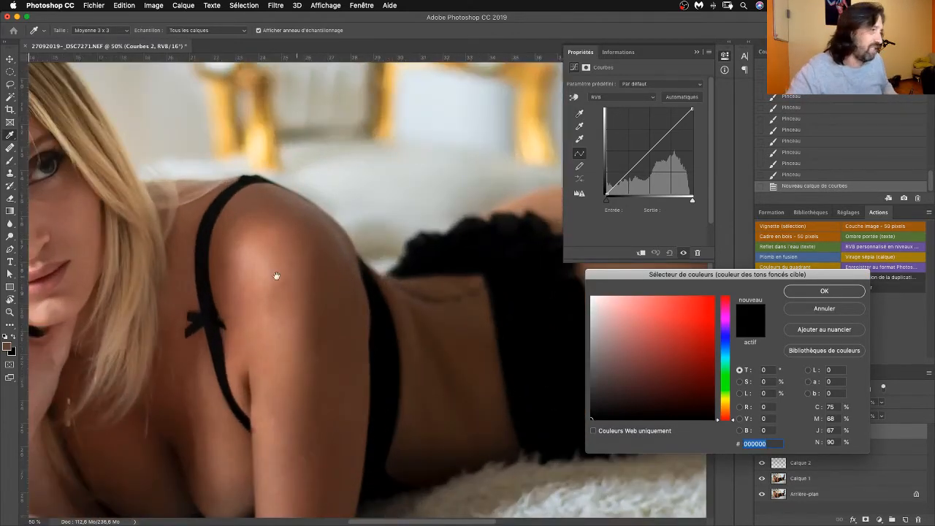
{"action": "key", "text": "super+plus"}
{"action": "scroll", "coordinate": [337, 325], "scroll_direction": "left", "scroll_amount": 10}
{"action": "scroll", "coordinate": [337, 325], "scroll_direction": "left", "scroll_amount": 5}
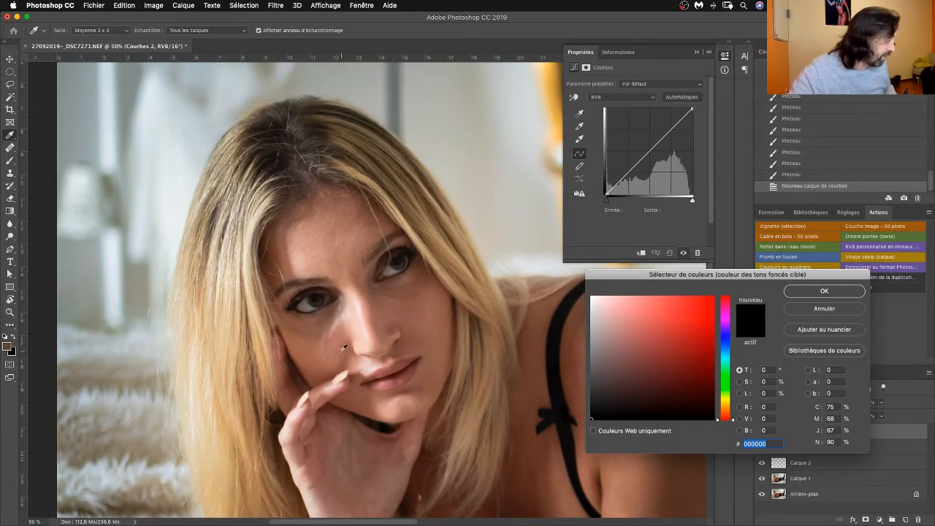
{"action": "left_click", "coordinate": [313, 340]}
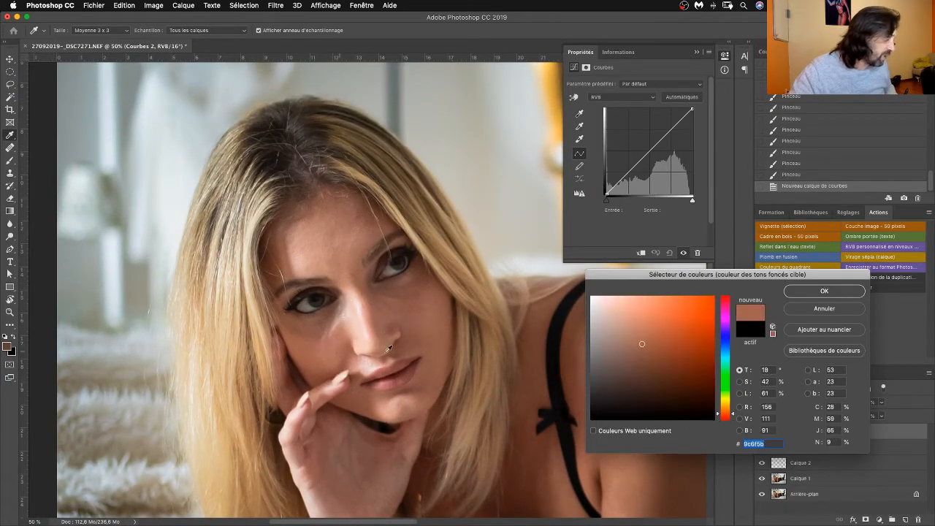
Decline saving the target colour as default and apply it to the dark skin beneath the inner corner of the same eye.
{"action": "left_click", "coordinate": [826, 290]}
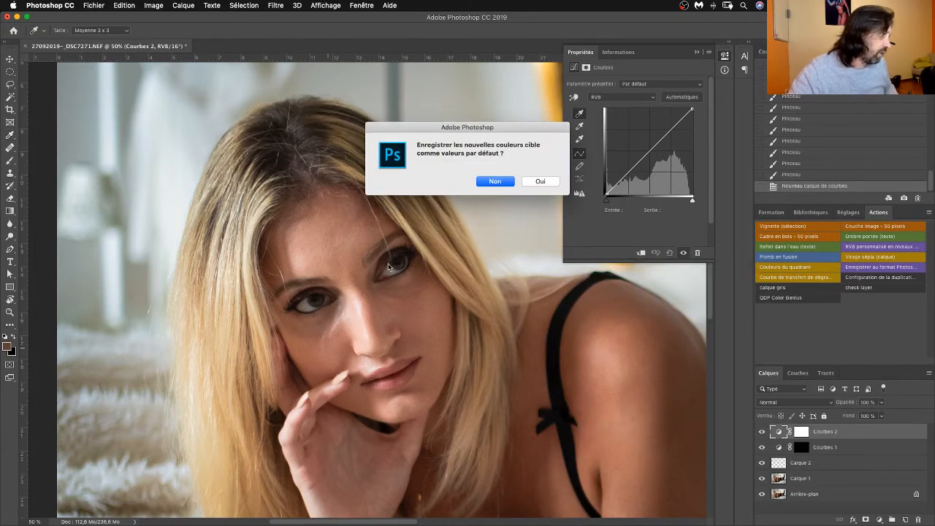
{"action": "left_click", "coordinate": [495, 182]}
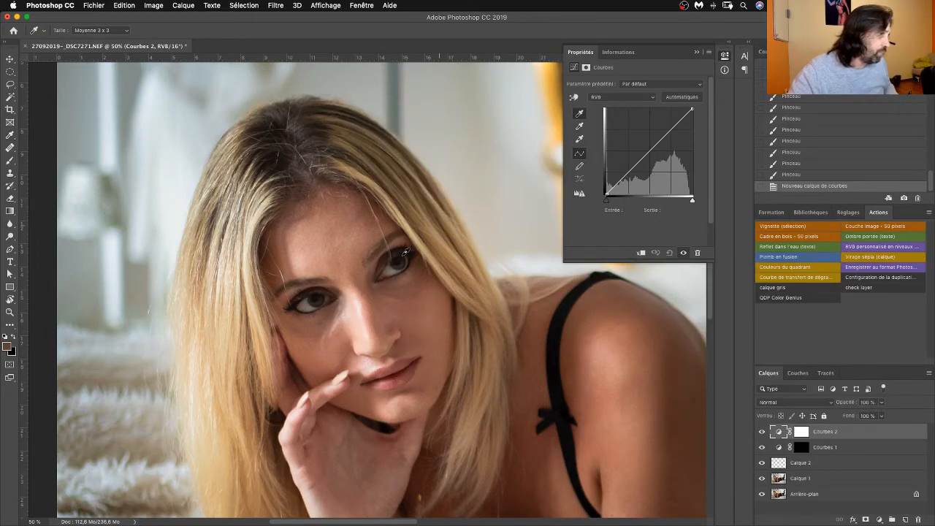
{"action": "left_click", "coordinate": [335, 307]}
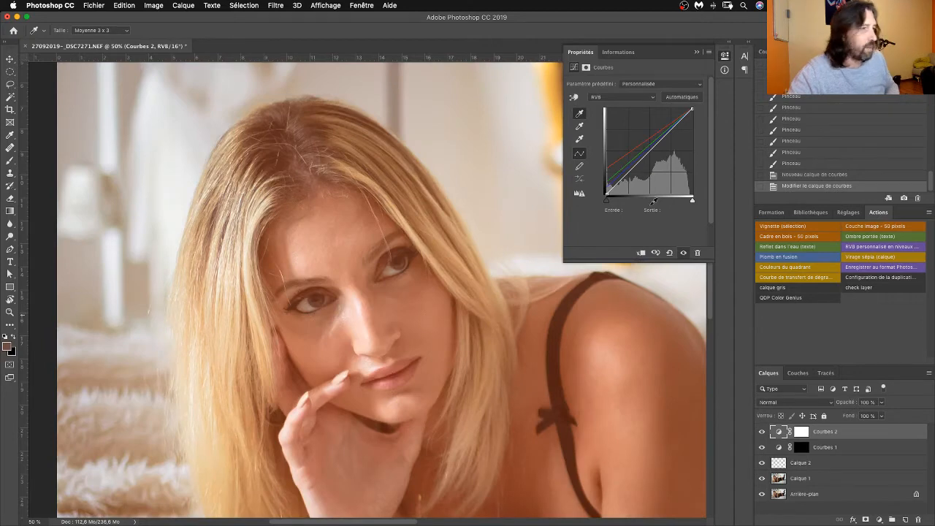
{"action": "left_click", "coordinate": [698, 53]}
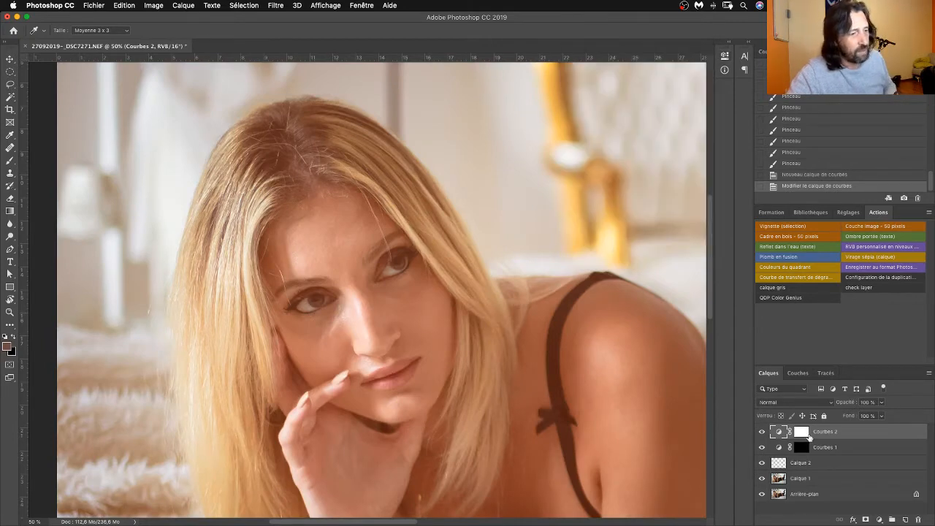
Invert the Courbes 2 mask to black, brush white over the dark circle under that eye, and compare with the layer hidden and shown.
{"action": "left_click", "coordinate": [804, 433]}
{"action": "key", "text": "super+i"}
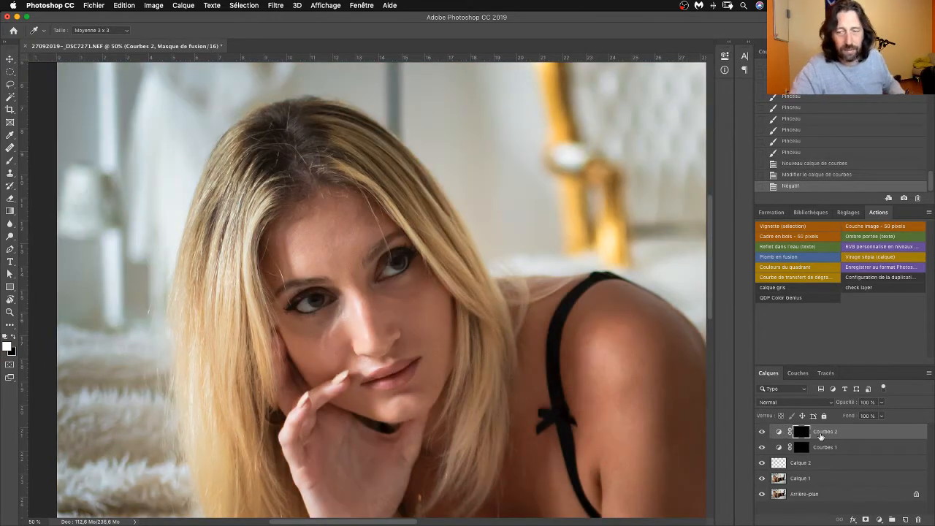
{"action": "left_click", "coordinate": [10, 160]}
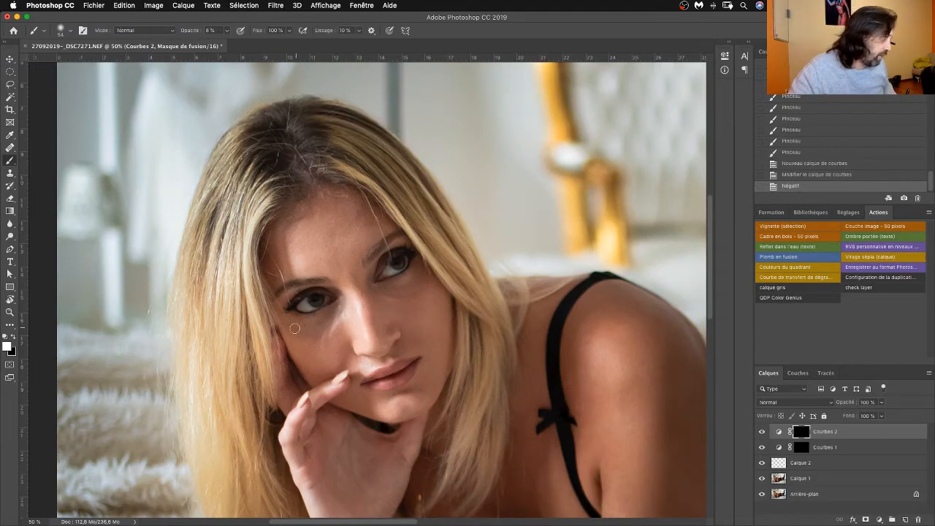
{"action": "mouse_move", "coordinate": [294, 328]}
{"action": "left_mouse_down"}
{"action": "mouse_move", "coordinate": [322, 333]}
{"action": "mouse_move", "coordinate": [327, 327]}
{"action": "mouse_move", "coordinate": [309, 324]}
{"action": "mouse_move", "coordinate": [332, 313]}
{"action": "mouse_move", "coordinate": [314, 335]}
{"action": "mouse_move", "coordinate": [339, 309]}
{"action": "mouse_move", "coordinate": [318, 334]}
{"action": "mouse_move", "coordinate": [344, 307]}
{"action": "mouse_move", "coordinate": [310, 338]}
{"action": "mouse_move", "coordinate": [289, 333]}
{"action": "mouse_move", "coordinate": [332, 339]}
{"action": "mouse_move", "coordinate": [284, 325]}
{"action": "mouse_move", "coordinate": [315, 333]}
{"action": "mouse_move", "coordinate": [286, 325]}
{"action": "mouse_move", "coordinate": [334, 315]}
{"action": "left_mouse_up"}
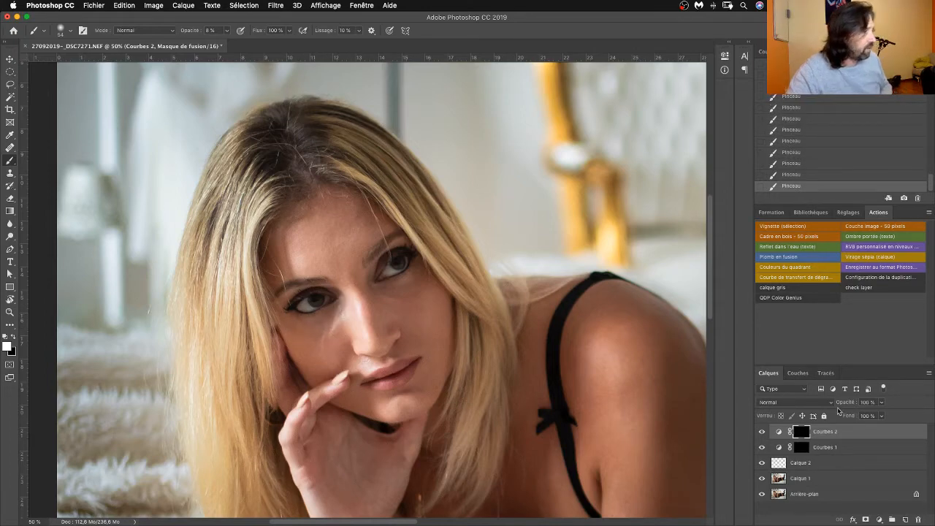
{"action": "left_click", "coordinate": [762, 432]}
{"action": "left_click", "coordinate": [762, 432]}
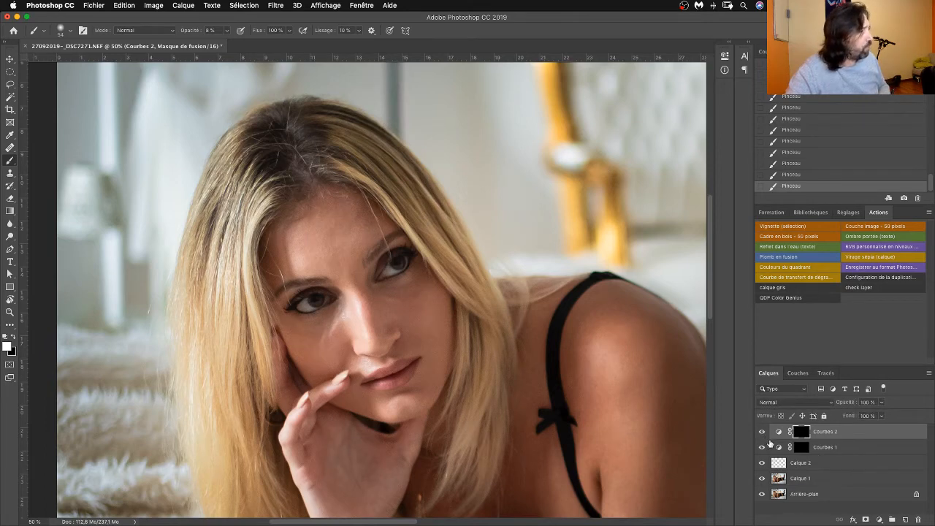
Delete the Courbes 1 layer and add a layer mask to Calque 2.
{"action": "left_click", "coordinate": [832, 449]}
{"action": "key", "text": "Delete"}
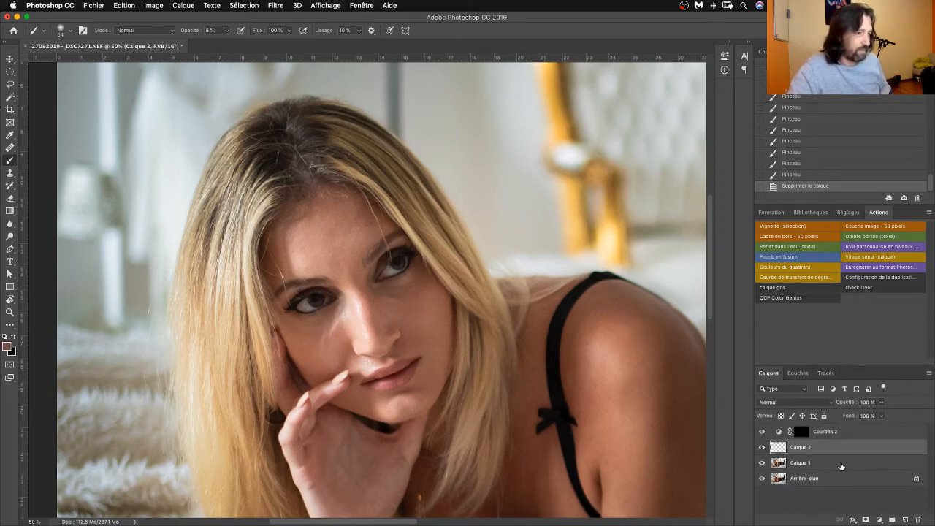
{"action": "left_click", "coordinate": [866, 520]}
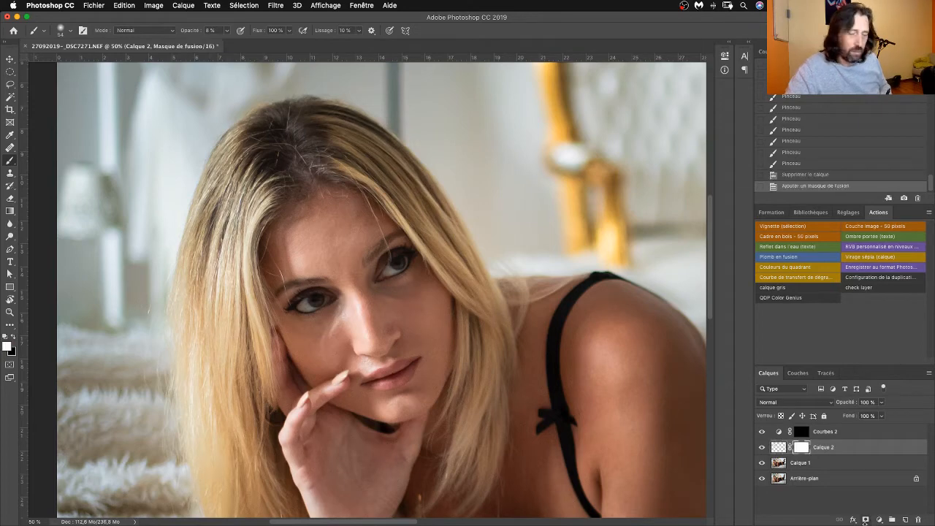
Add a Curves adjustment layer above Calque 2 and set its dark-tone target colour to 896254, sampled from the cheek under the other eye.
{"action": "left_click", "coordinate": [880, 520]}
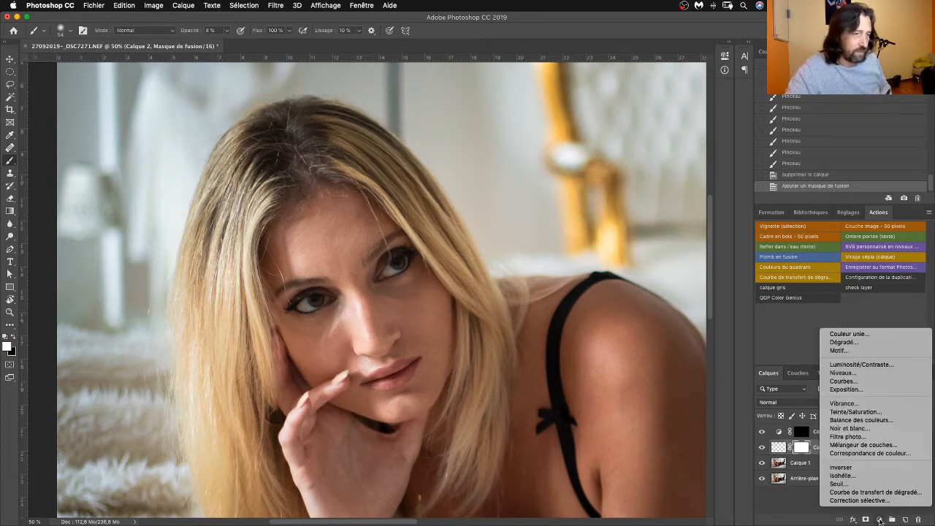
{"action": "left_click", "coordinate": [849, 382]}
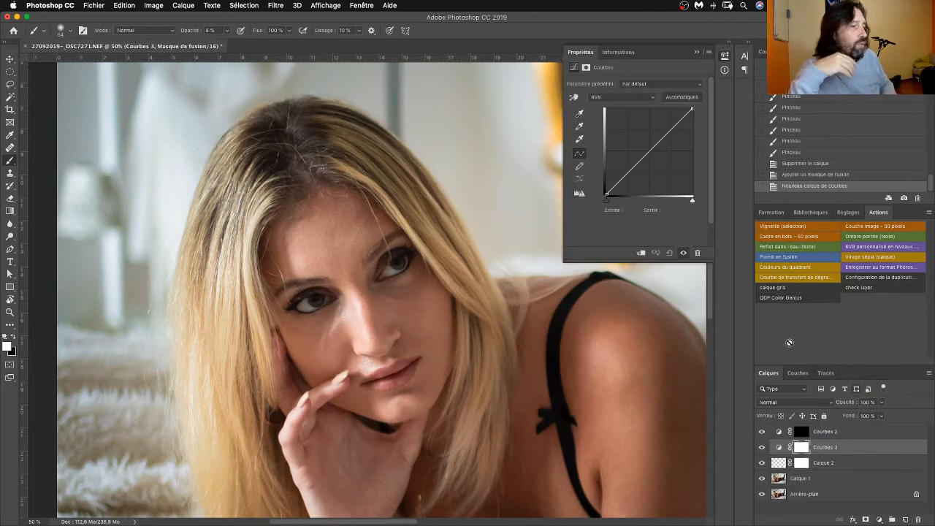
{"action": "left_click", "coordinate": [778, 447]}
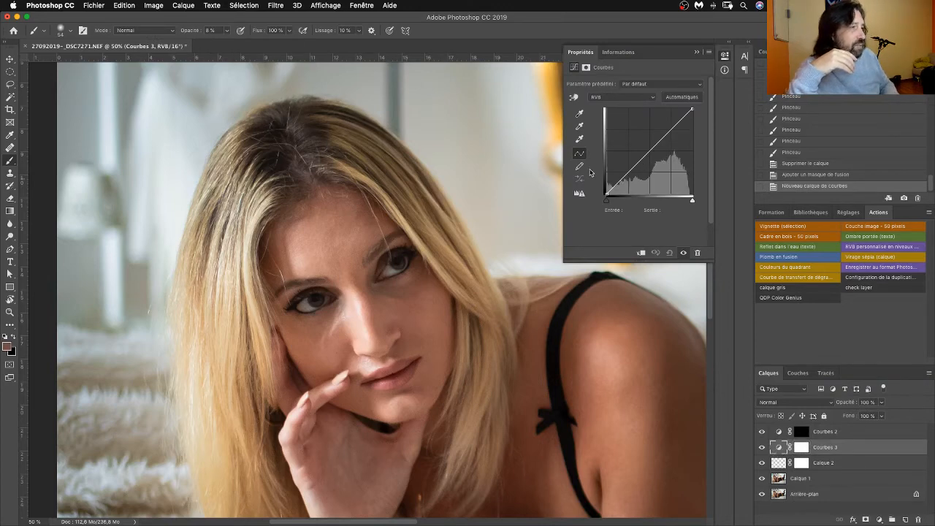
{"action": "double_click", "coordinate": [580, 113]}
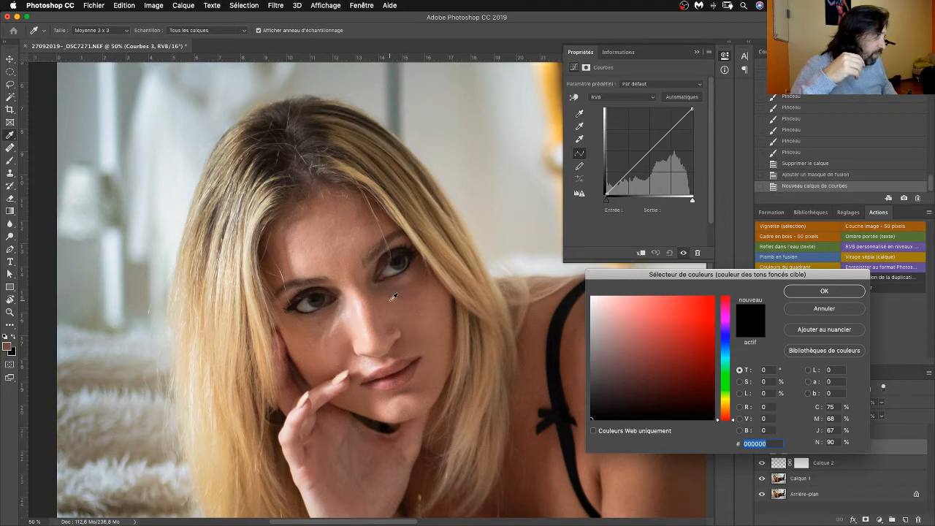
{"action": "left_click", "coordinate": [418, 300]}
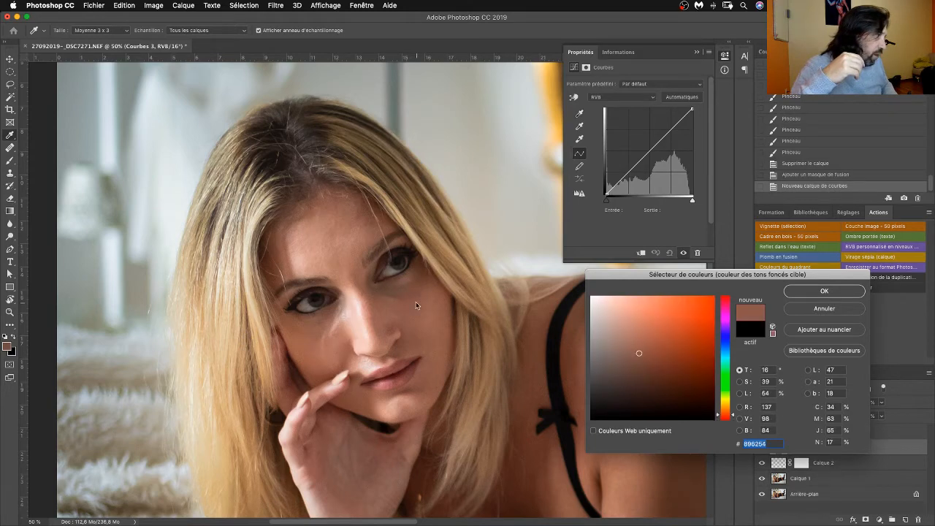
Keep the default target colours unchanged and apply the sampled tone to the dark circle beside the nose under the second eye.
{"action": "left_click", "coordinate": [821, 290]}
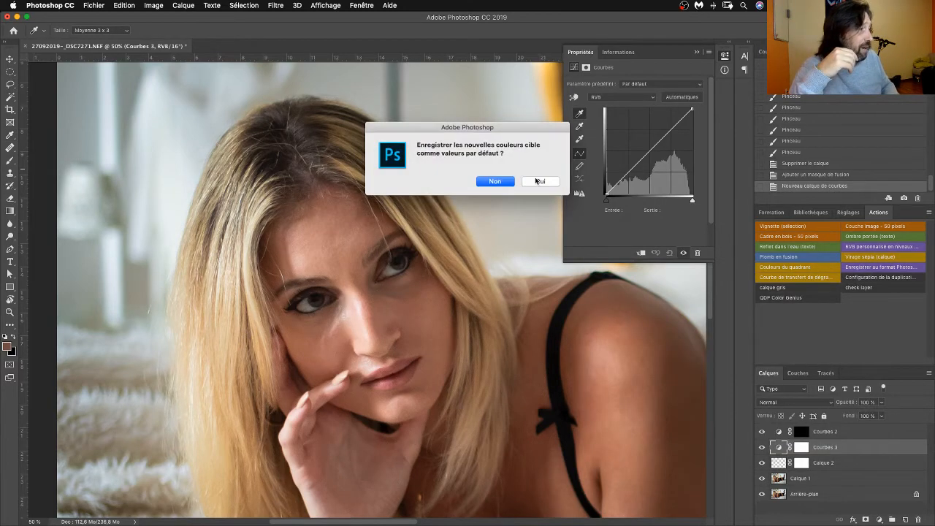
{"action": "left_click", "coordinate": [496, 181]}
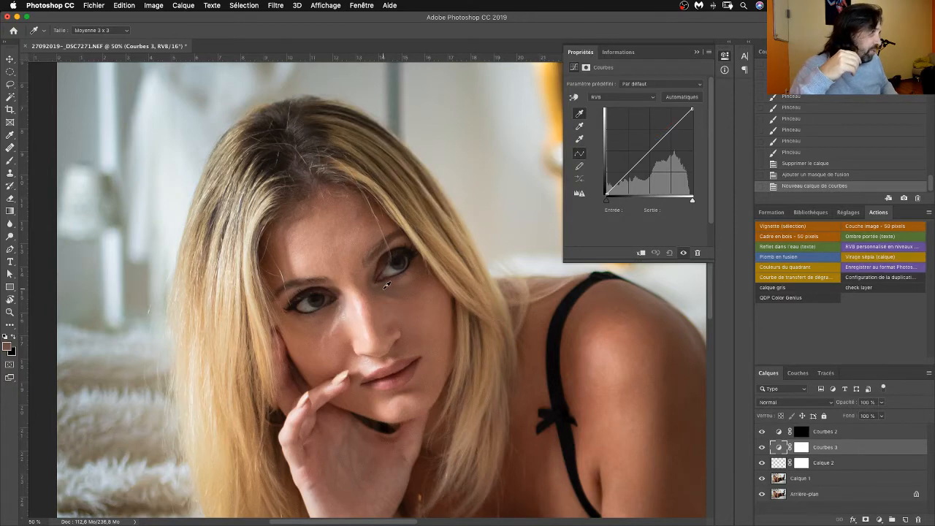
{"action": "left_click", "coordinate": [385, 286]}
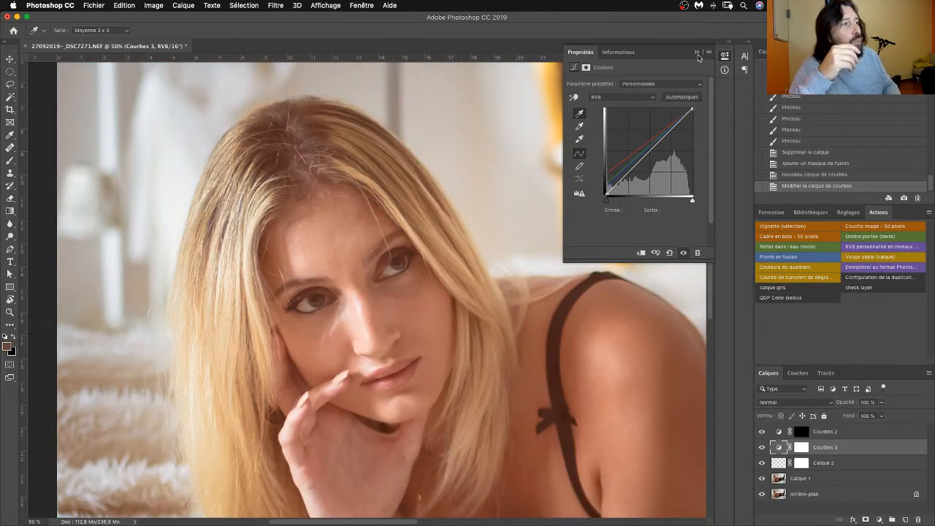
{"action": "left_click", "coordinate": [697, 54]}
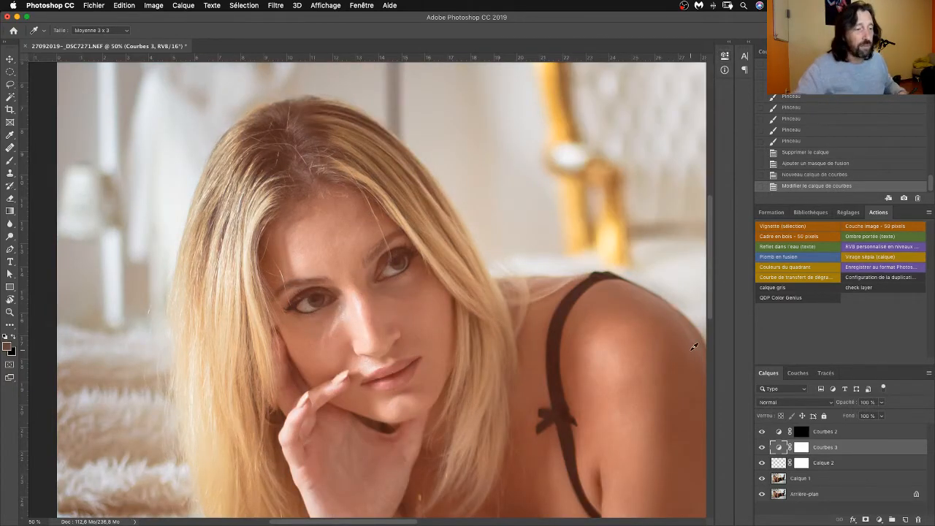
Invert the Courbes 3 mask to black, brush white over the dark circle under the second eye, and compare with the layer hidden and shown.
{"action": "left_click", "coordinate": [802, 449]}
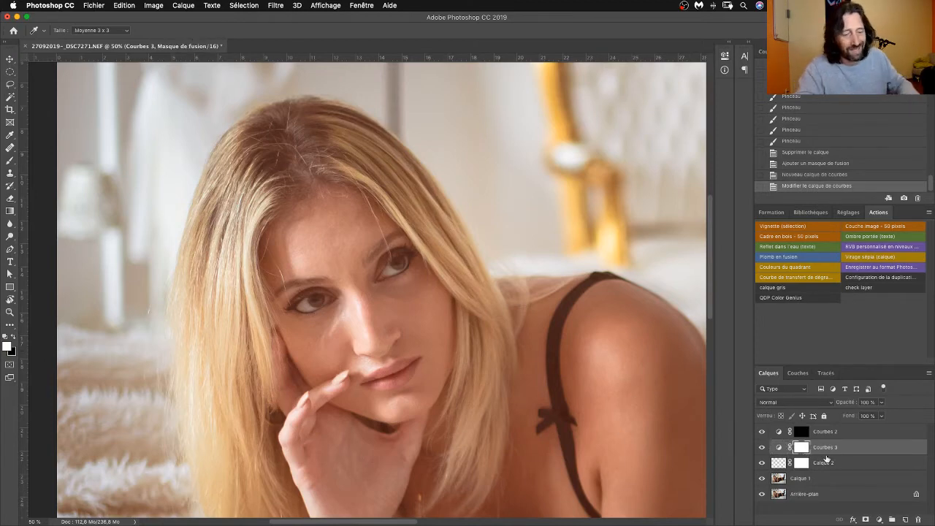
{"action": "key", "text": "super+i"}
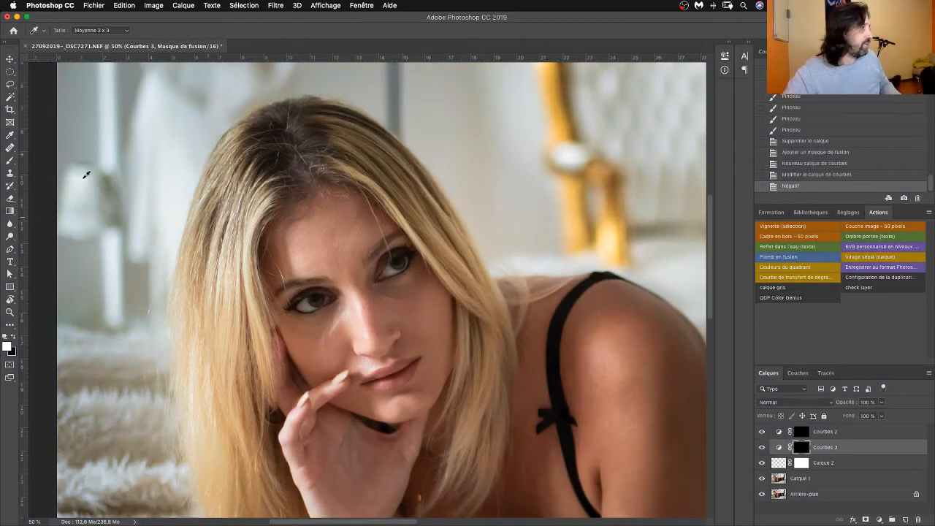
{"action": "left_click", "coordinate": [10, 161]}
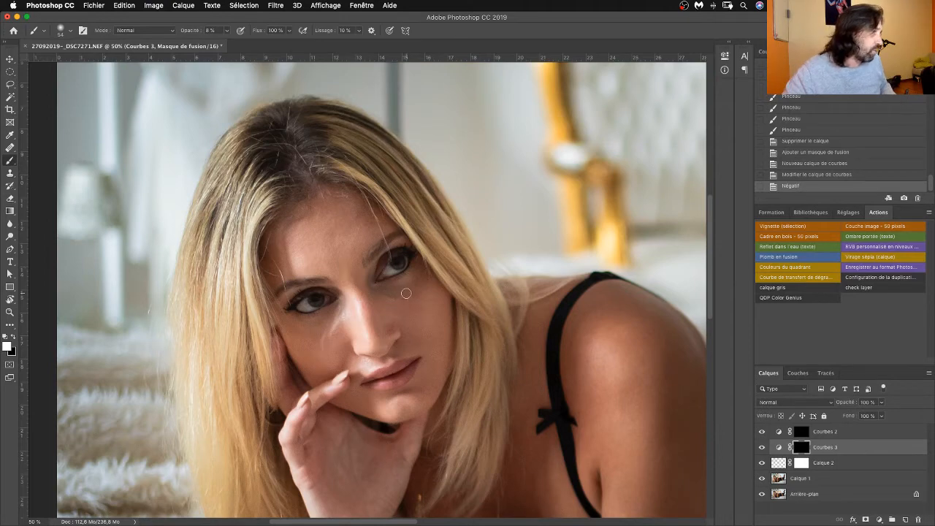
{"action": "left_click_drag", "start_coordinate": [406, 293], "coordinate": [365, 285]}
{"action": "left_click_drag", "start_coordinate": [406, 307], "coordinate": [377, 288]}
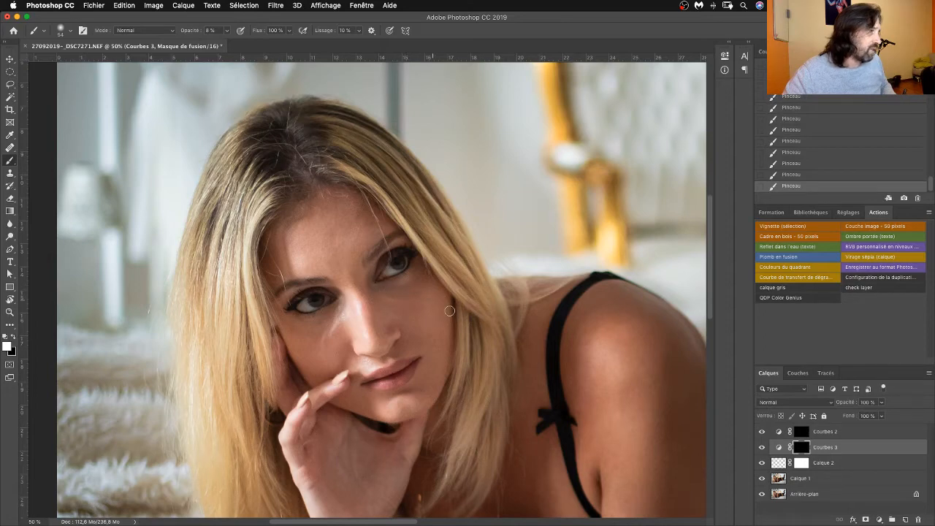
{"action": "left_click", "coordinate": [763, 447]}
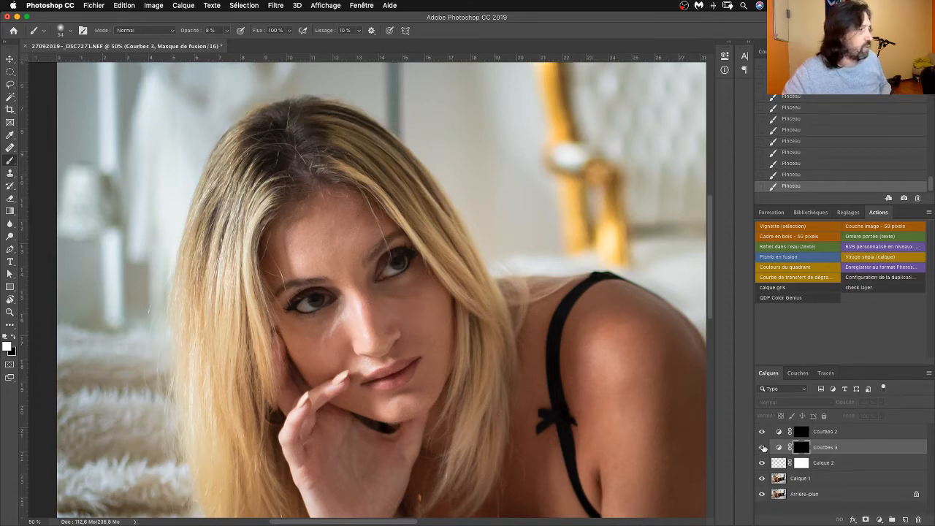
{"action": "left_click", "coordinate": [762, 447]}
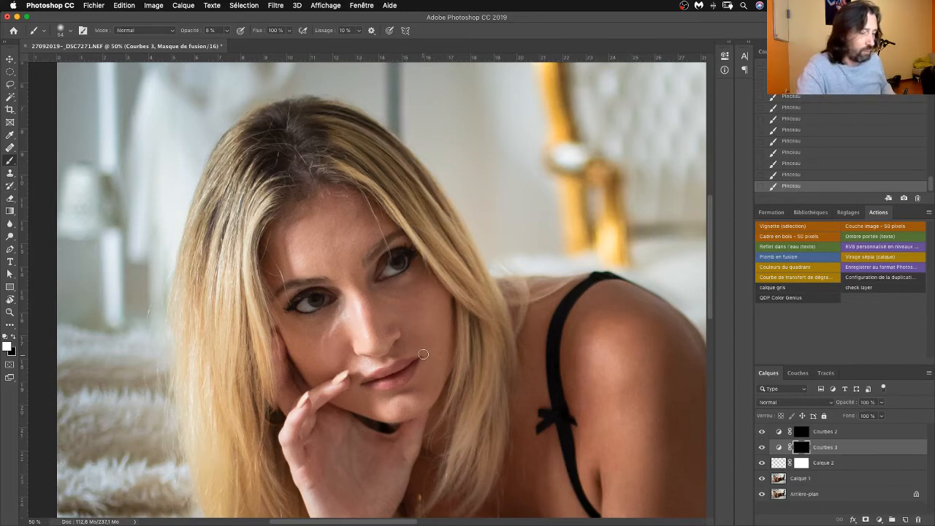
Switch the painting colour to black and check the Courbes 3 correction by hiding and showing the layer and viewing the full image.
{"action": "key", "text": "x"}
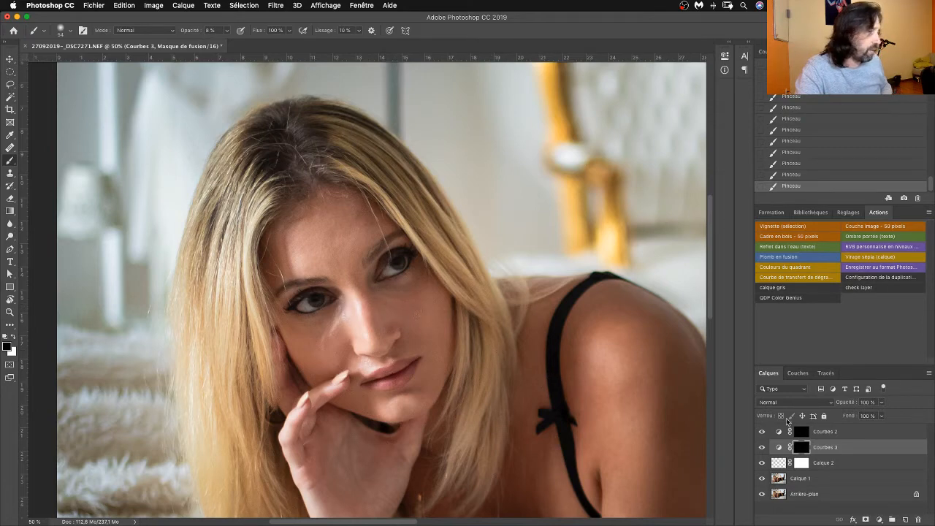
{"action": "left_click", "coordinate": [762, 448]}
{"action": "left_click", "coordinate": [762, 447]}
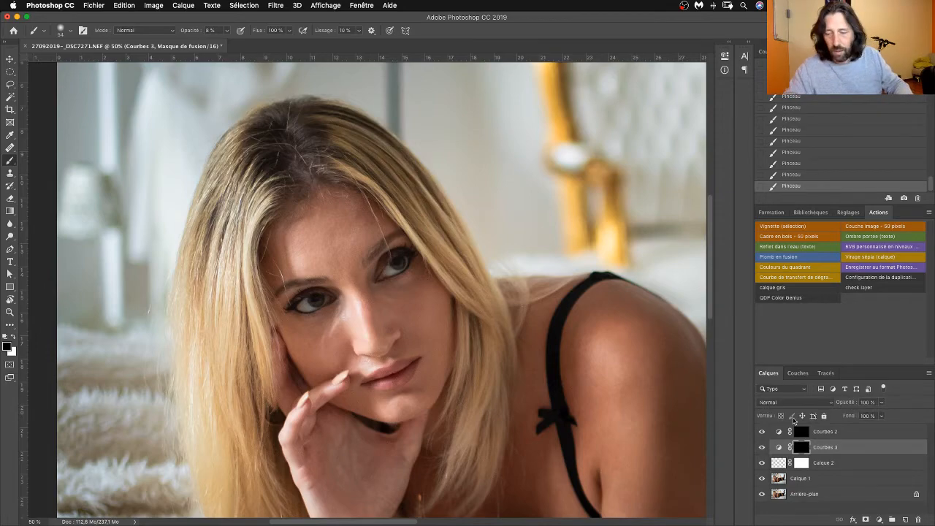
{"action": "key", "text": "super+minus"}
{"action": "key", "text": "super+minus"}
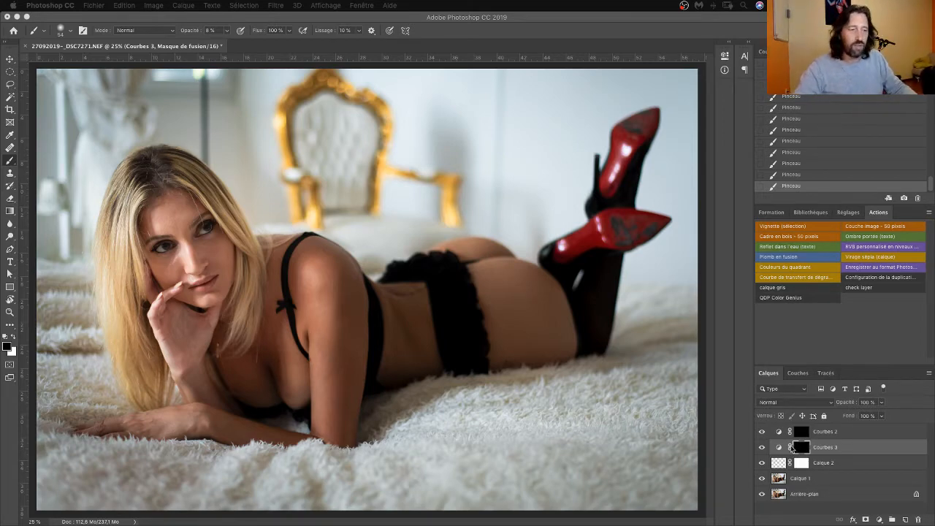
Group the Courbes 2 and Courbes 3 layers and rename the group yeux.
{"action": "left_click", "coordinate": [845, 431], "text": "shift"}
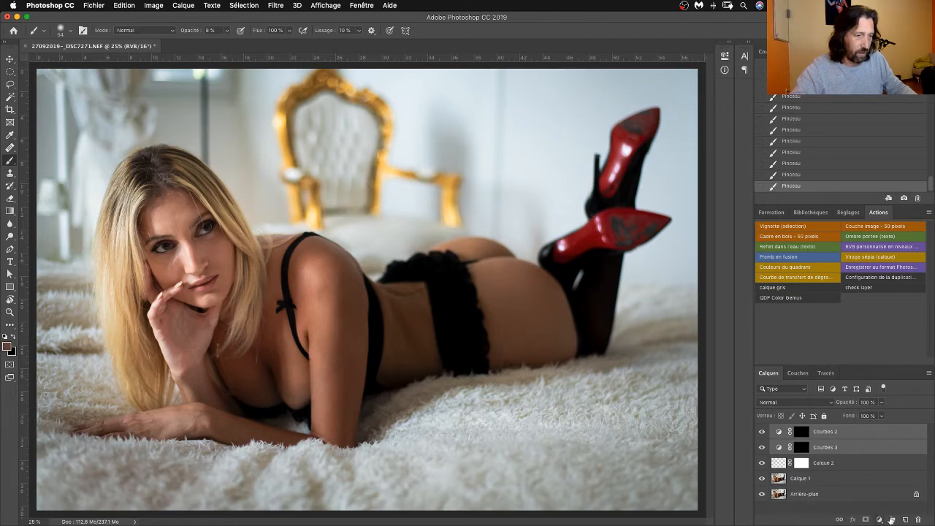
{"action": "left_click", "coordinate": [891, 520]}
{"action": "left_click", "coordinate": [762, 431]}
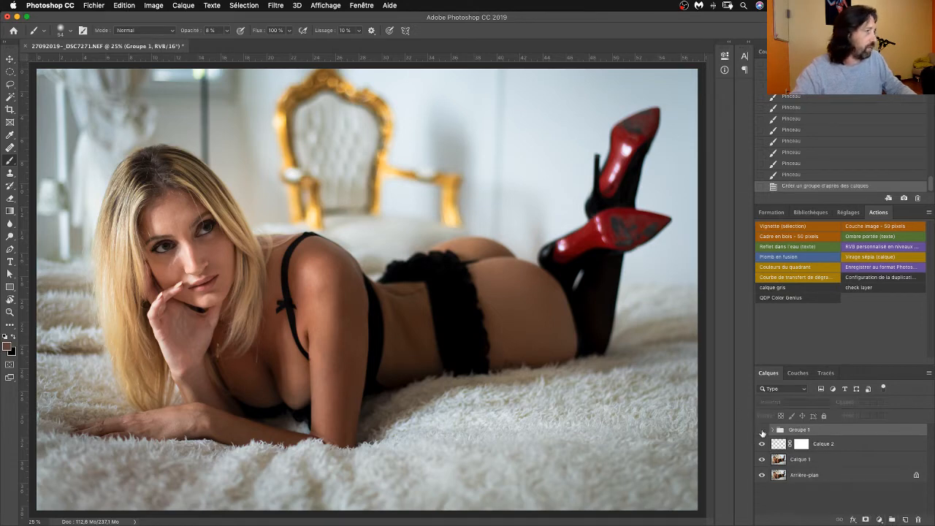
{"action": "left_click", "coordinate": [762, 432]}
{"action": "double_click", "coordinate": [800, 429]}
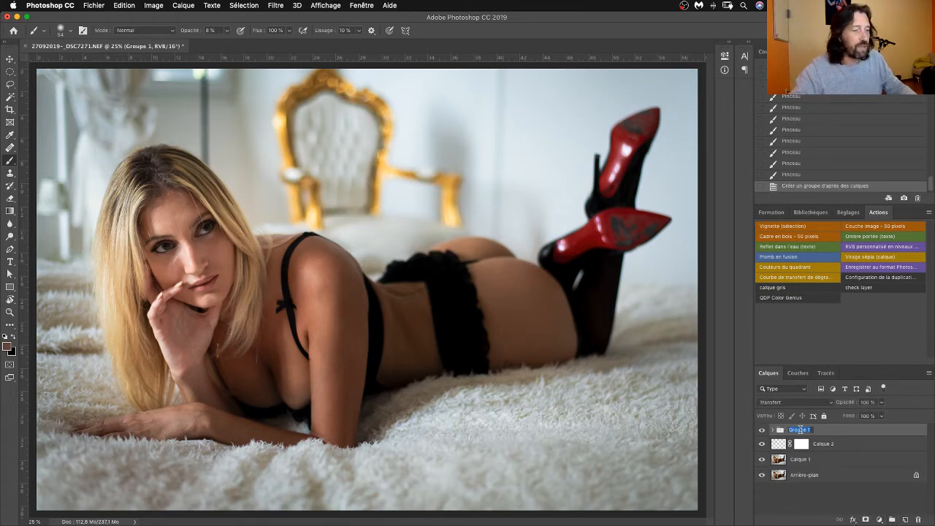
{"action": "type", "text": "l"}
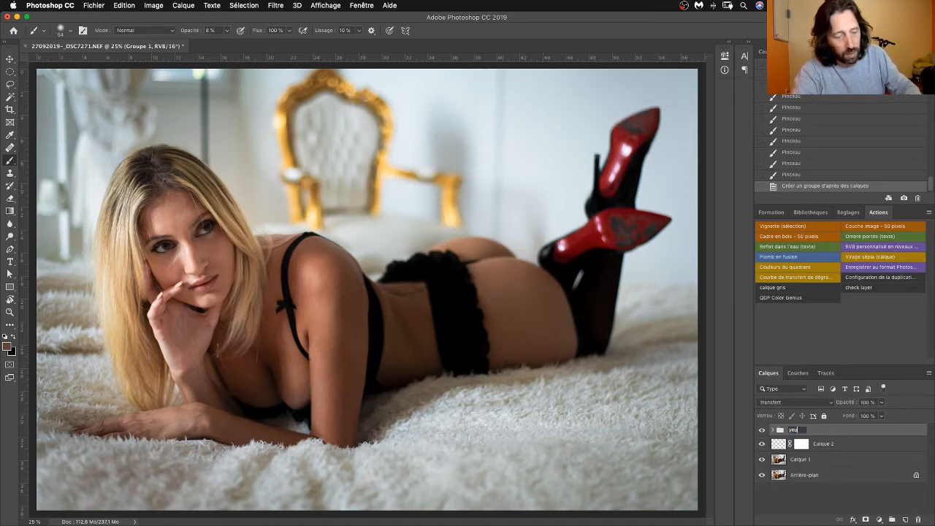
{"action": "type", "text": "eux"}
{"action": "key", "text": "Return"}
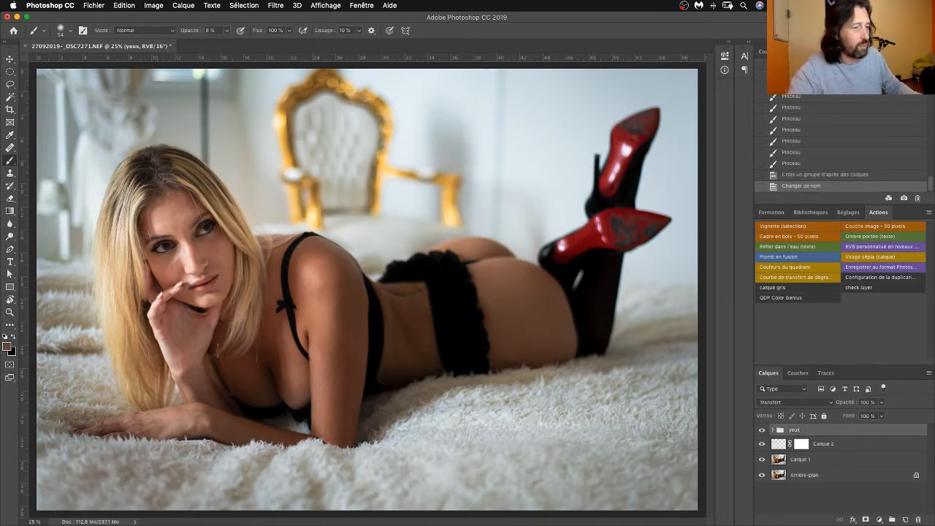
Compare the portrait with the yeux group hidden and shown, and expand the group to list its layers.
{"action": "left_click", "coordinate": [764, 431]}
{"action": "left_click", "coordinate": [764, 432]}
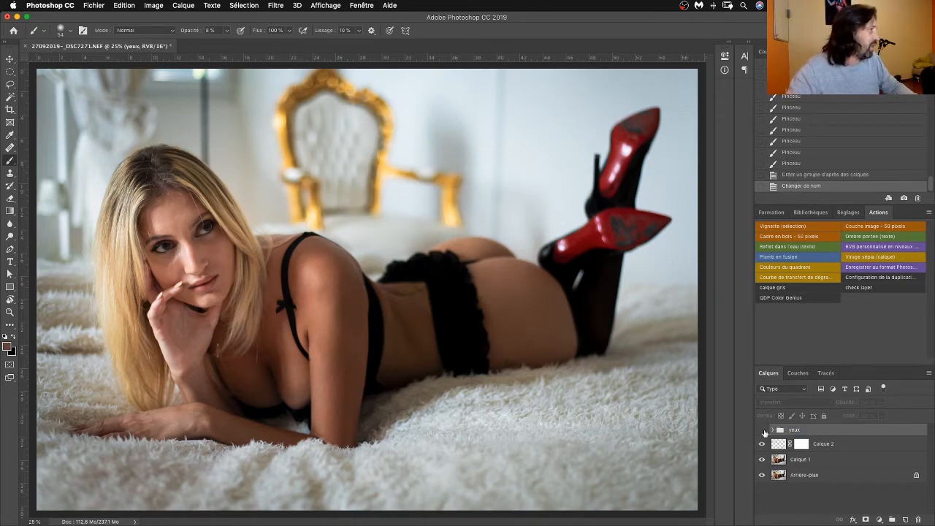
{"action": "left_click", "coordinate": [764, 431]}
{"action": "left_click", "coordinate": [773, 430]}
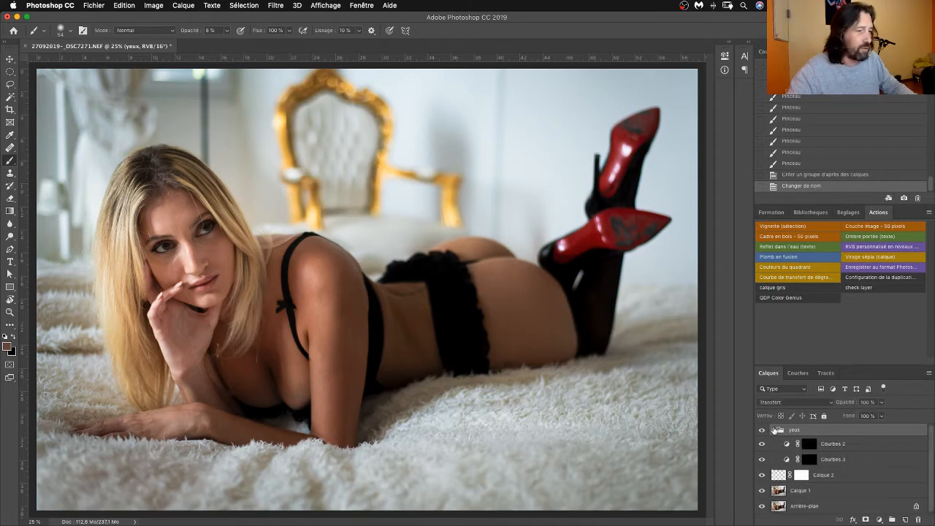
Try the calque gris action to add a gray Lumière tamisée layer above Courbes 2, and delete that layer again.
{"action": "left_click", "coordinate": [804, 288]}
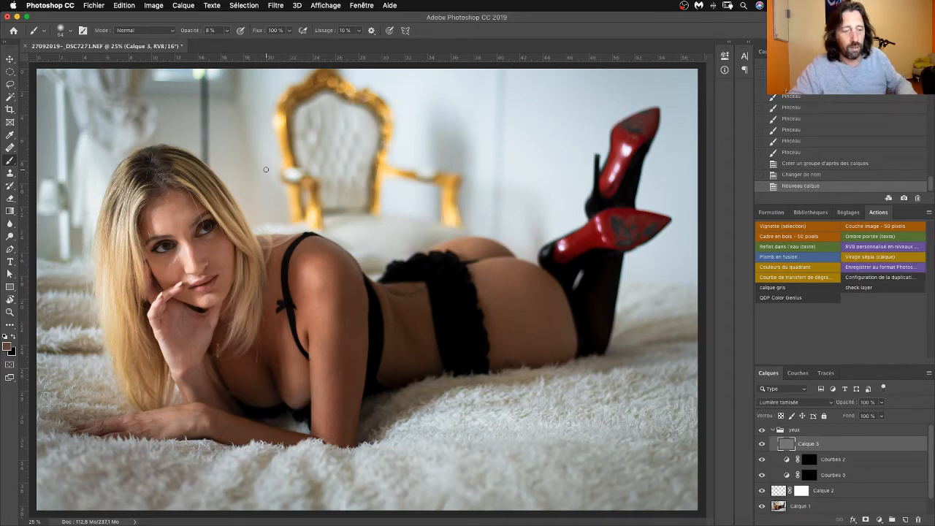
{"action": "key", "text": "super+equal"}
{"action": "key", "text": "super+equal"}
{"action": "key", "text": "super+equal"}
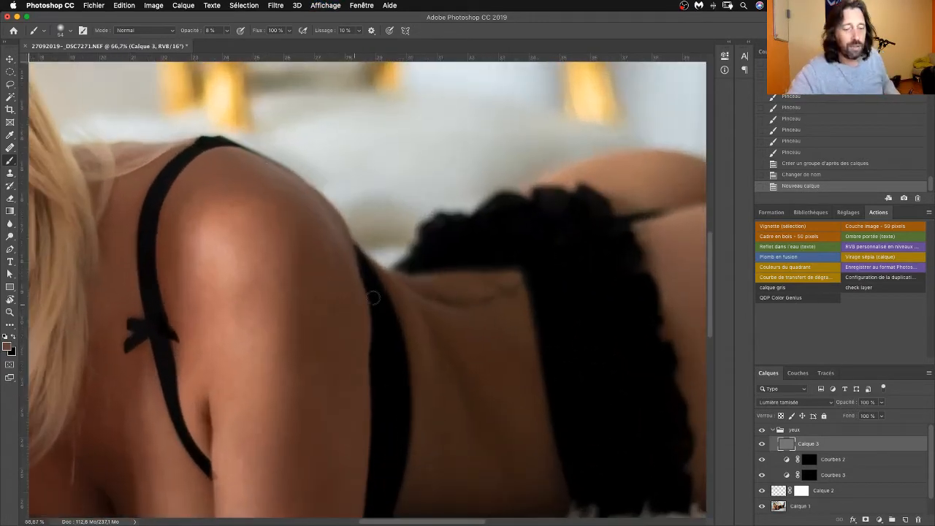
{"action": "scroll", "coordinate": [282, 230], "scroll_direction": "up", "scroll_amount": 10}
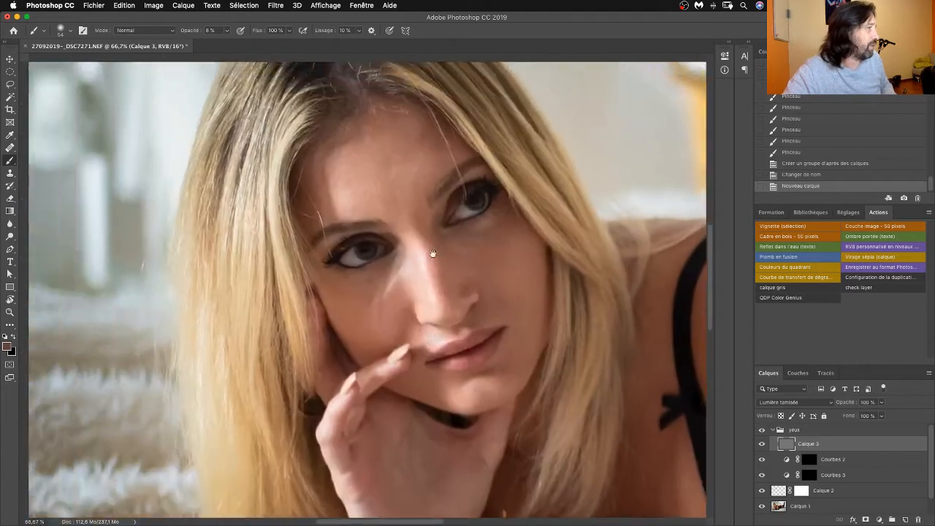
{"action": "scroll", "coordinate": [389, 242], "scroll_direction": "right", "scroll_amount": 3}
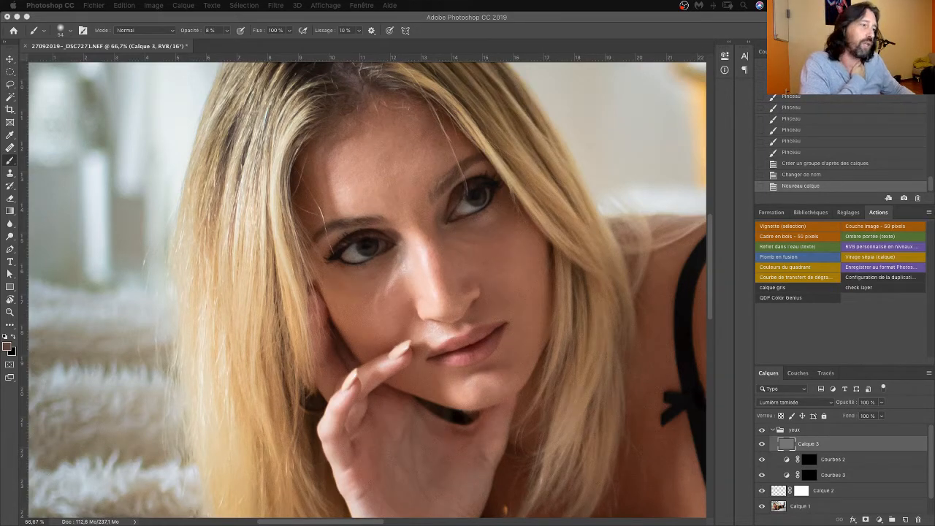
{"action": "left_click", "coordinate": [827, 445]}
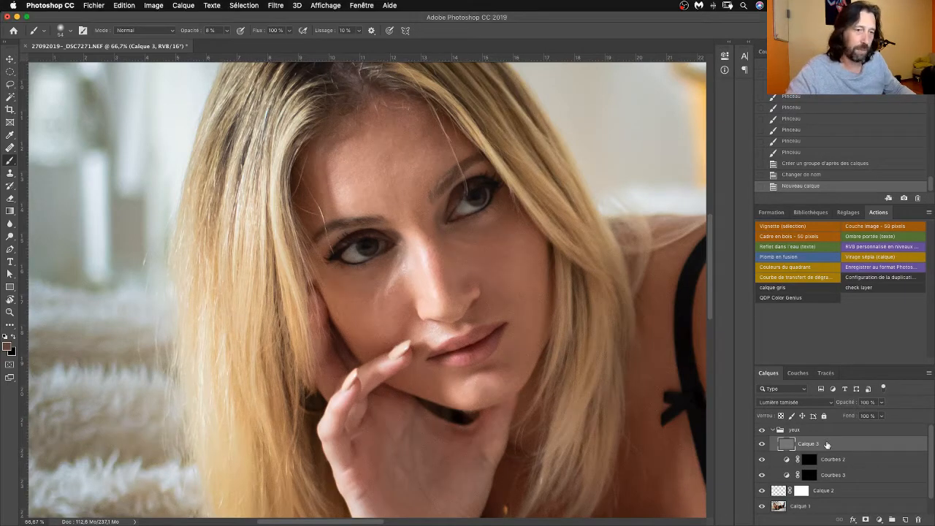
{"action": "key", "text": "BackSpace"}
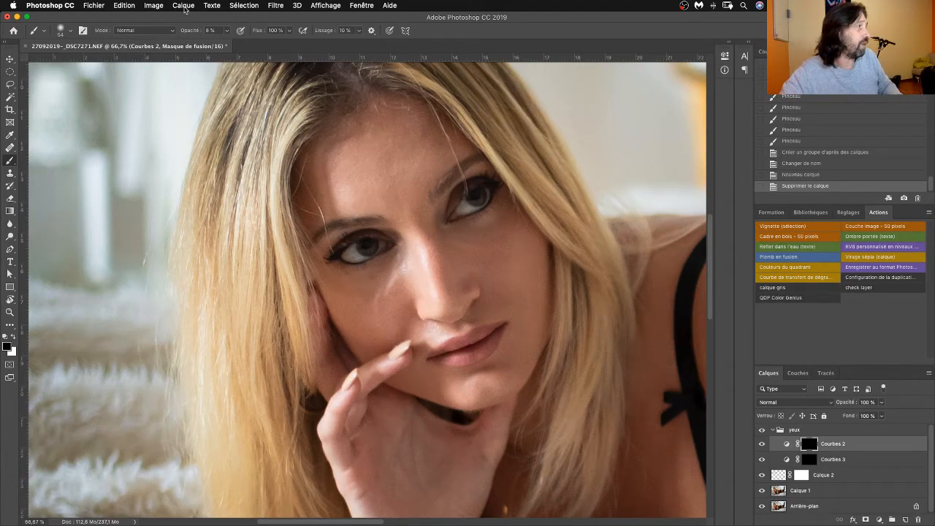
Create the new layer Calque 3 above Courbes 2 in Lumière tamisée mode, filled with the neutral 50% gray.
{"action": "left_click", "coordinate": [183, 7]}
{"action": "mouse_move", "coordinate": [187, 19]}
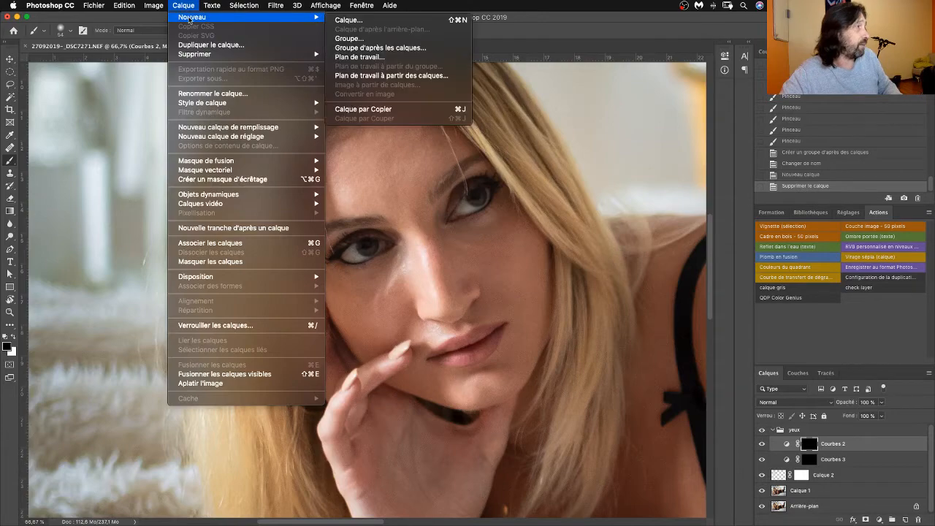
{"action": "left_click", "coordinate": [353, 21]}
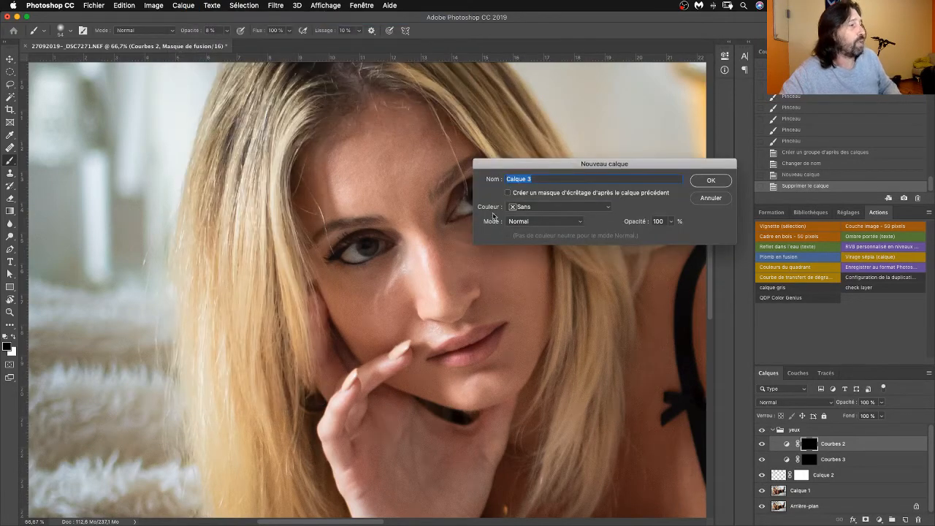
{"action": "left_click", "coordinate": [539, 222]}
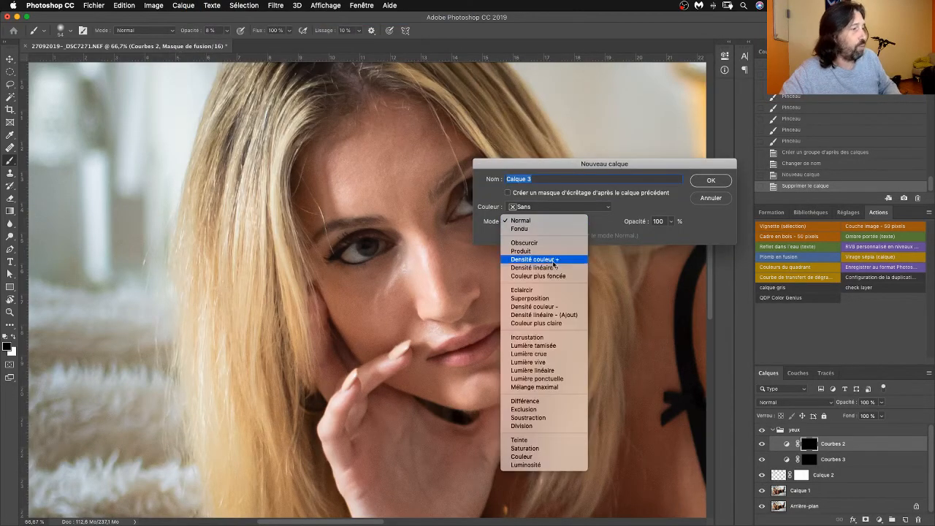
{"action": "left_click", "coordinate": [535, 347]}
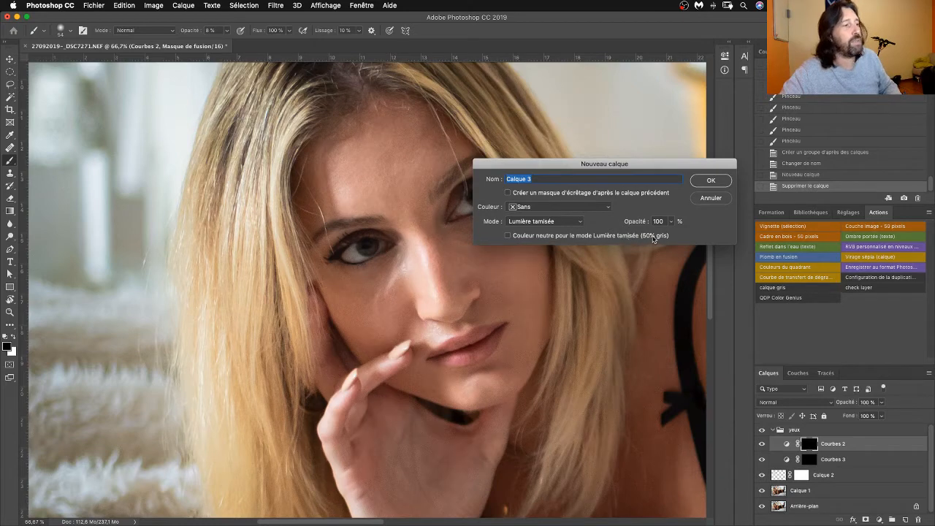
{"action": "left_click", "coordinate": [508, 236]}
{"action": "left_click", "coordinate": [711, 182]}
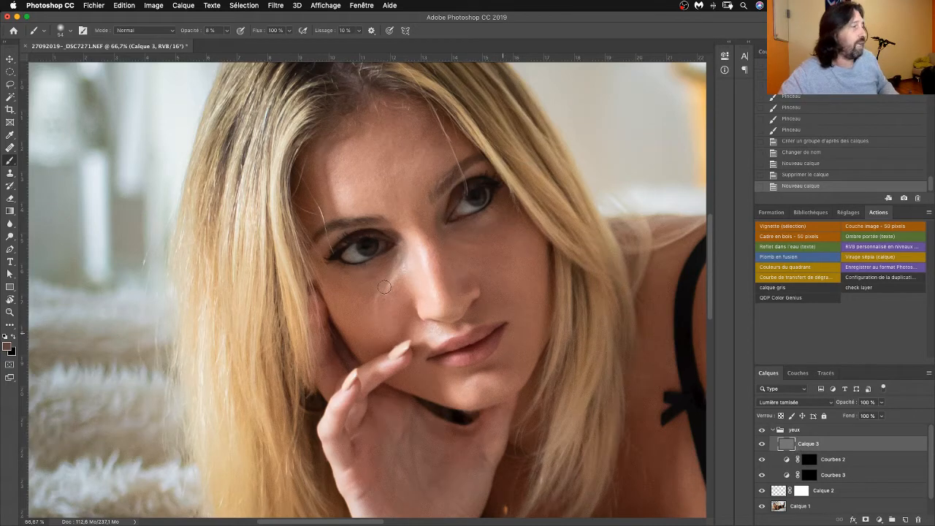
Try black strokes at 100% brush opacity across the face and under the first eye on Calque 3, and revert them.
{"action": "left_click_drag", "start_coordinate": [183, 31], "coordinate": [213, 30]}
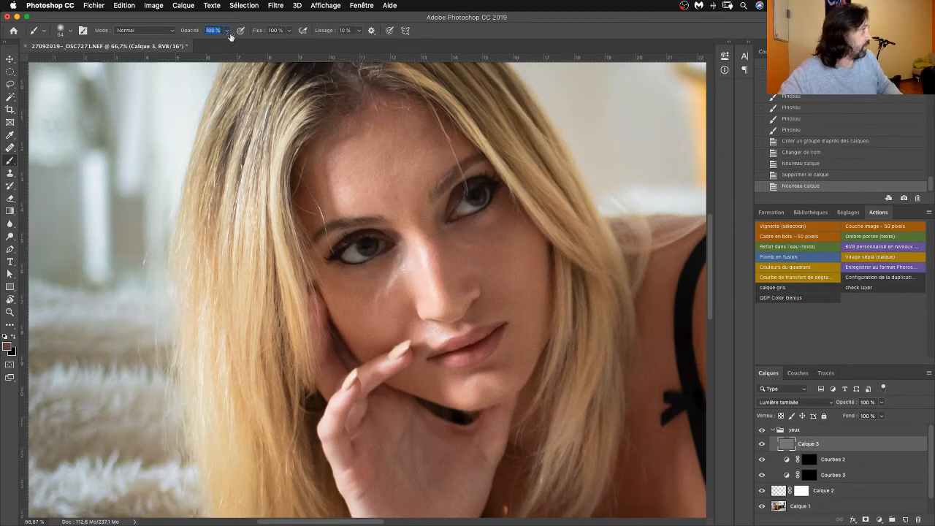
{"action": "left_click", "coordinate": [5, 337]}
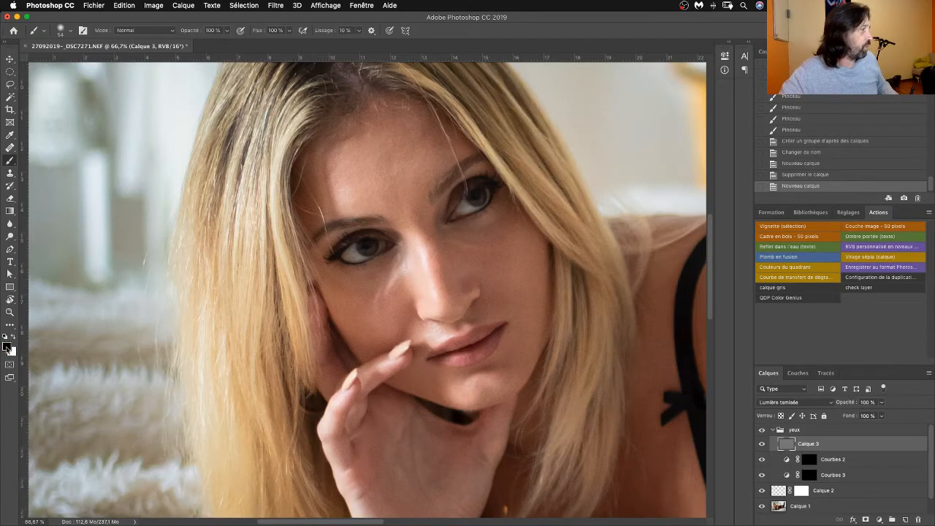
{"action": "left_click_drag", "start_coordinate": [321, 154], "coordinate": [544, 290]}
{"action": "left_click_drag", "start_coordinate": [388, 257], "coordinate": [349, 272]}
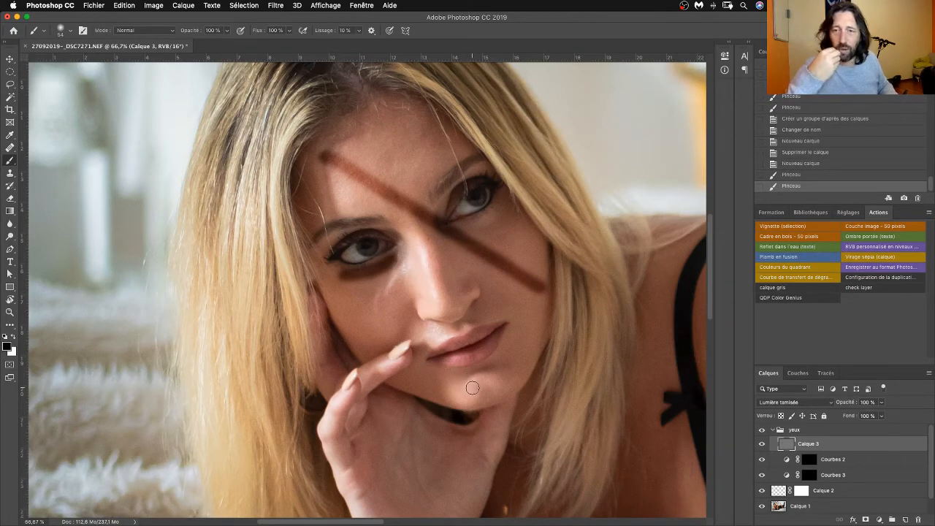
{"action": "left_click", "coordinate": [796, 164]}
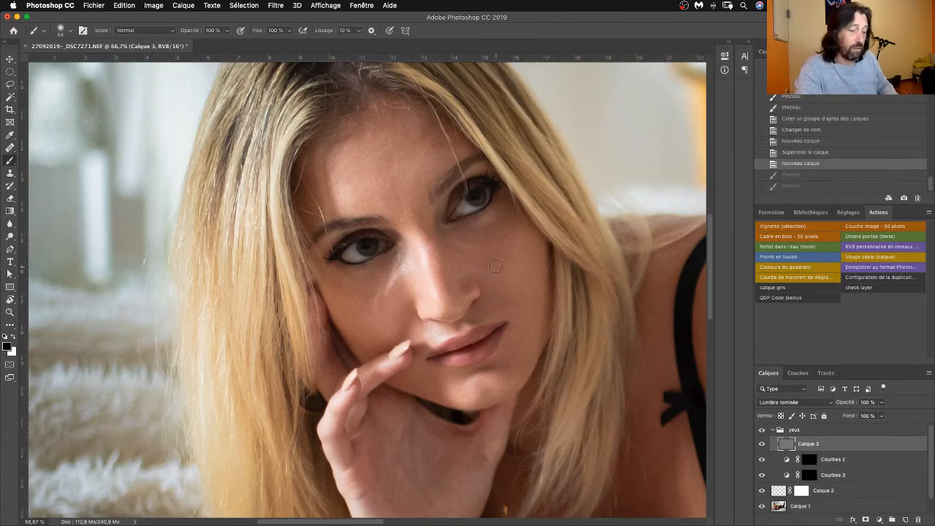
Try white strokes over both eyes and strokes on the lips at 100% opacity, and revert to the unpainted gray layer.
{"action": "key", "text": "x"}
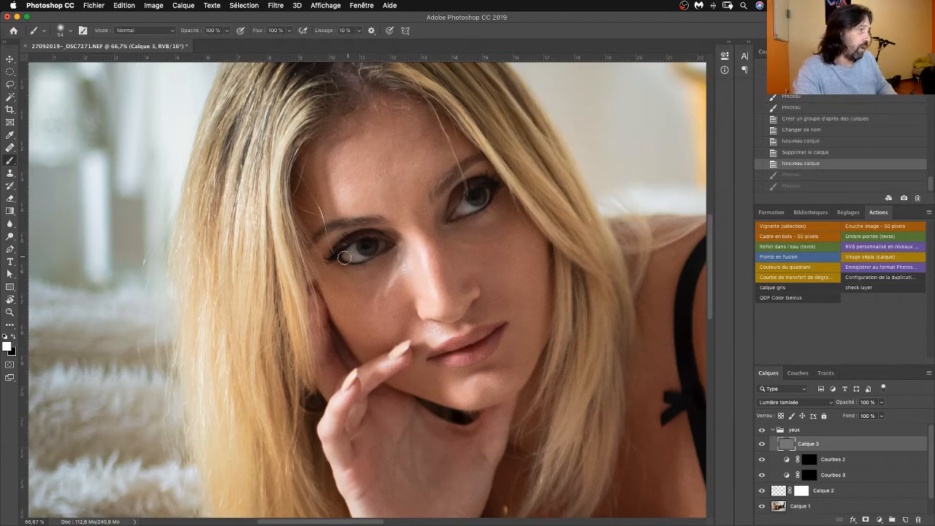
{"action": "left_click_drag", "start_coordinate": [340, 257], "coordinate": [369, 252]}
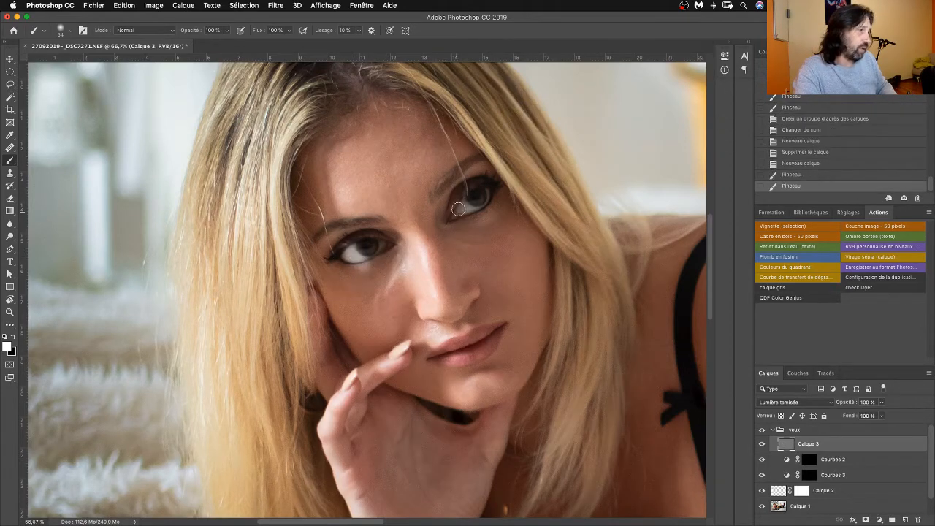
{"action": "left_click_drag", "start_coordinate": [456, 212], "coordinate": [485, 209]}
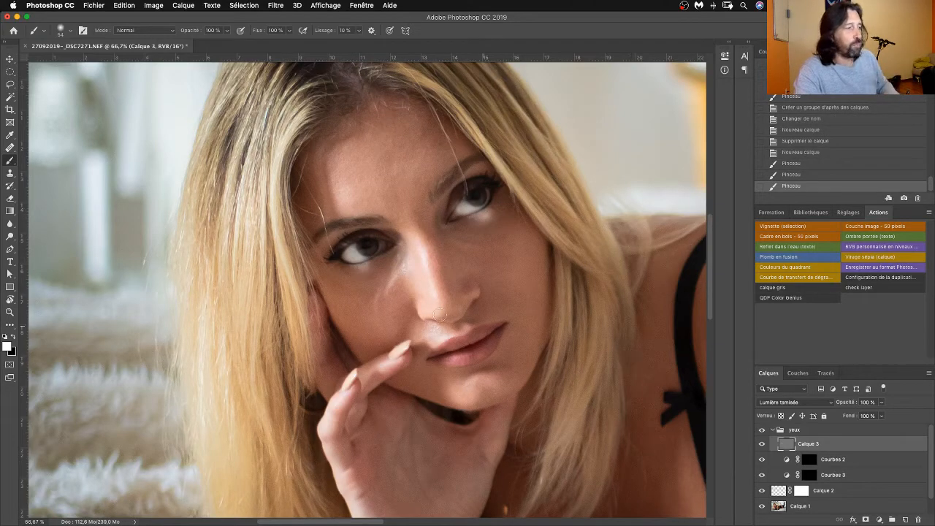
{"action": "mouse_move", "coordinate": [437, 355]}
{"action": "left_mouse_down"}
{"action": "mouse_move", "coordinate": [483, 354]}
{"action": "mouse_move", "coordinate": [488, 333]}
{"action": "mouse_move", "coordinate": [502, 330]}
{"action": "left_mouse_up"}
{"action": "key", "text": "x"}
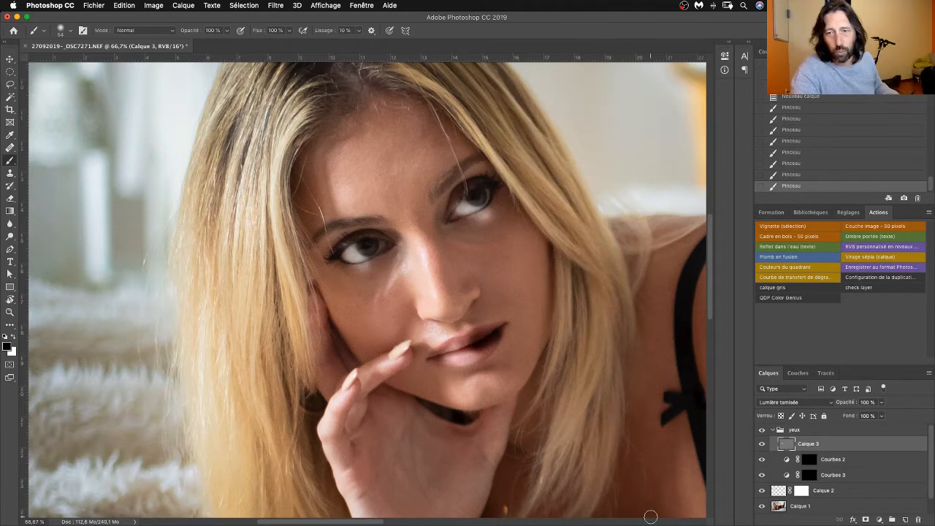
{"action": "left_click", "coordinate": [800, 96]}
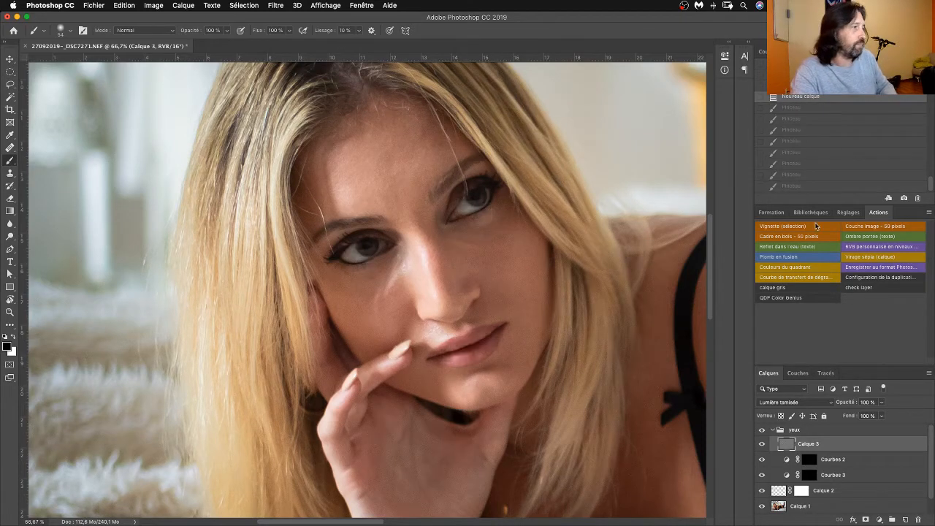
Set the brush opacity to 10% and its size to 20 px for painting on Calque 3.
{"action": "left_click", "coordinate": [212, 32]}
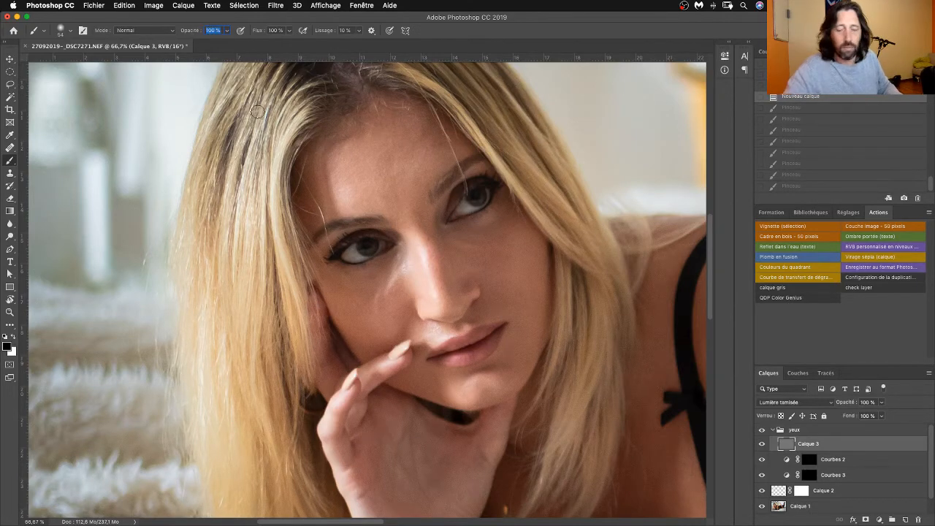
{"action": "type", "text": "10"}
{"action": "key", "text": "Return"}
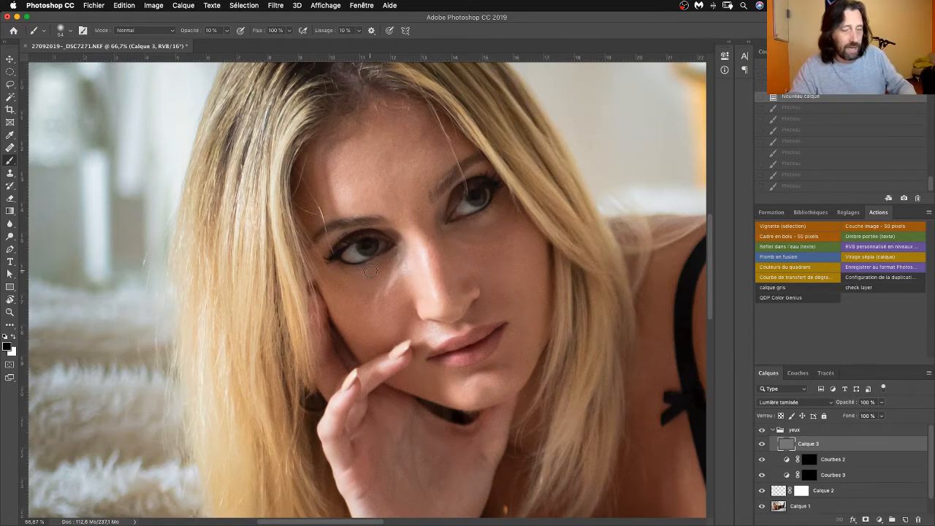
{"action": "scroll", "coordinate": [370, 270], "scroll_direction": "up", "scroll_amount": 1}
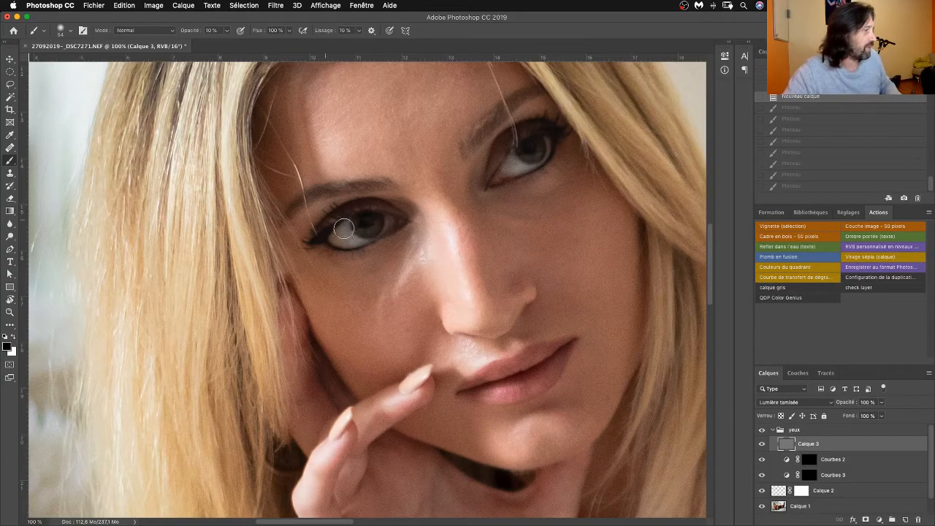
{"action": "right_click", "coordinate": [376, 260]}
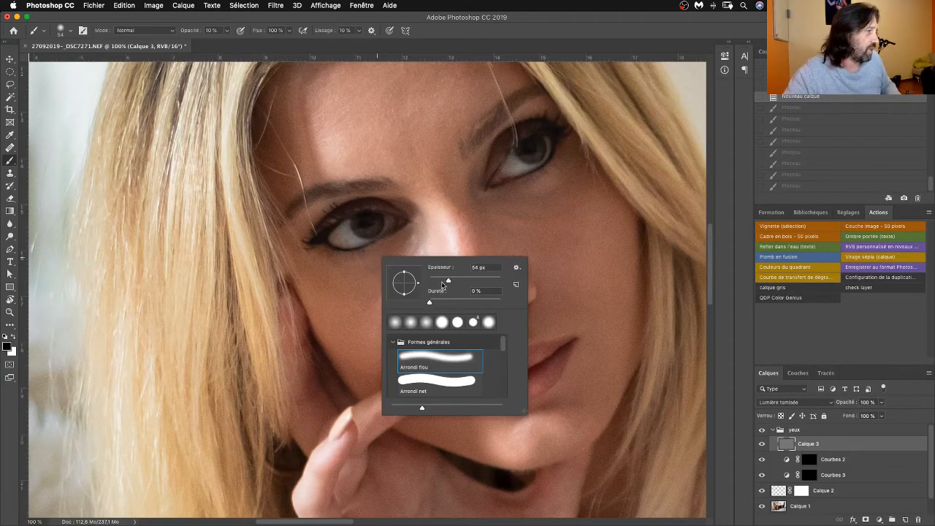
{"action": "left_click_drag", "start_coordinate": [448, 282], "coordinate": [436, 282]}
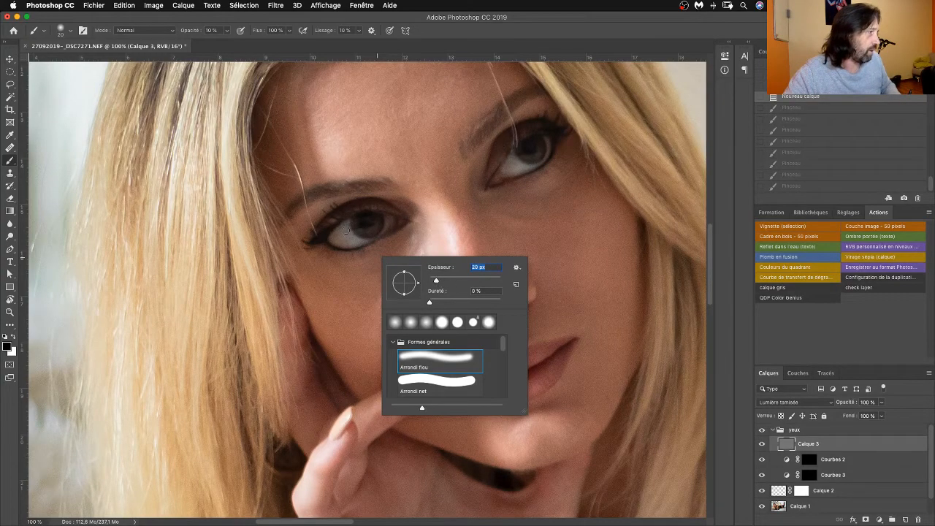
Try a faint black stroke on the first eye, revert it, and switch the painting colour to white.
{"action": "left_click_drag", "start_coordinate": [346, 228], "coordinate": [367, 244]}
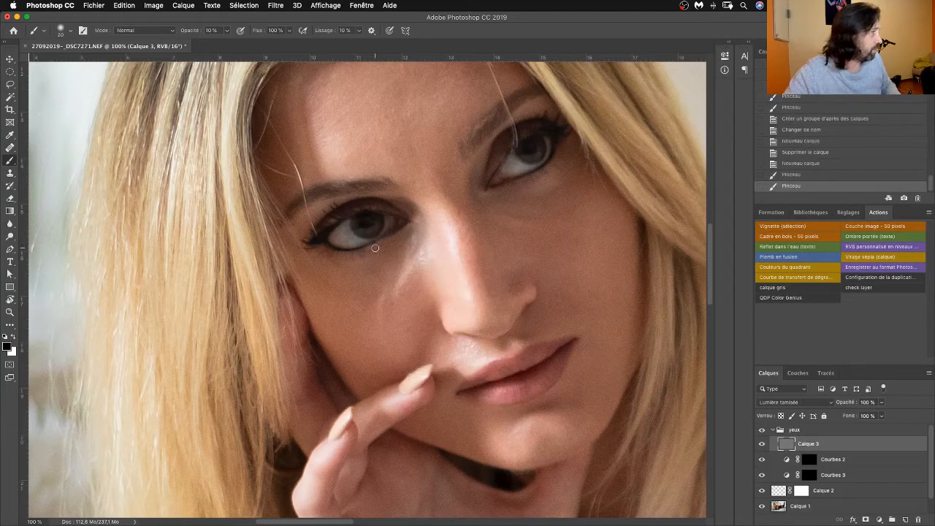
{"action": "left_click", "coordinate": [801, 165]}
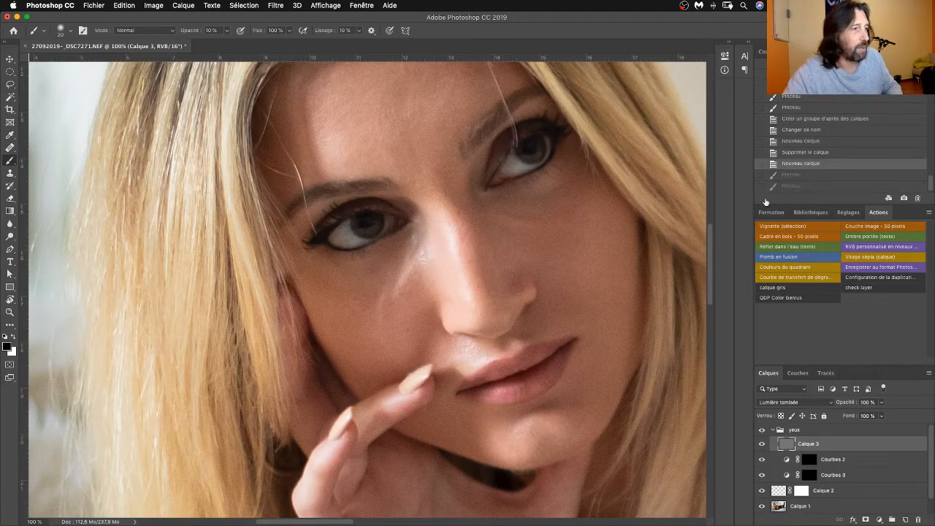
{"action": "key", "text": "x"}
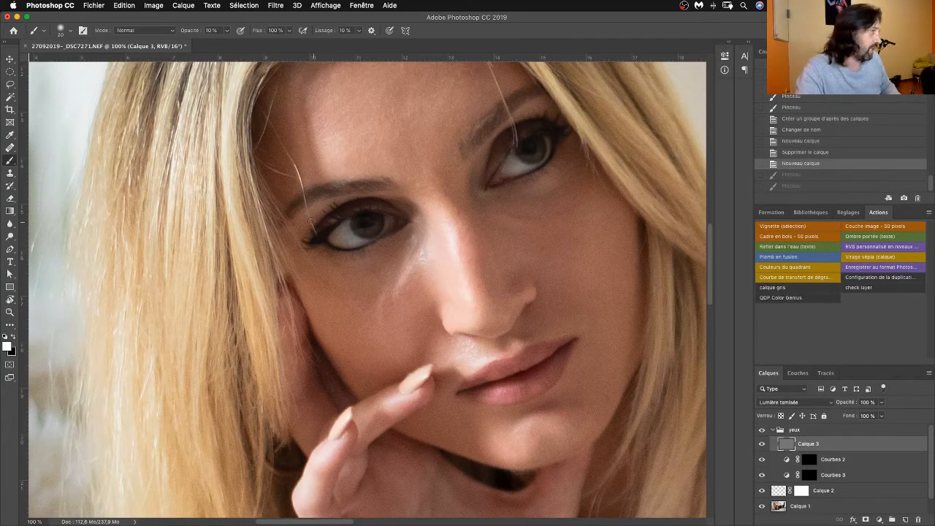
Brighten the whites and irises of both eyes with white brush strokes at 10% opacity on Calque 3, and switch the painting colour to black.
{"action": "mouse_move", "coordinate": [347, 226]}
{"action": "left_mouse_down"}
{"action": "mouse_move", "coordinate": [365, 243]}
{"action": "mouse_move", "coordinate": [345, 225]}
{"action": "left_mouse_up"}
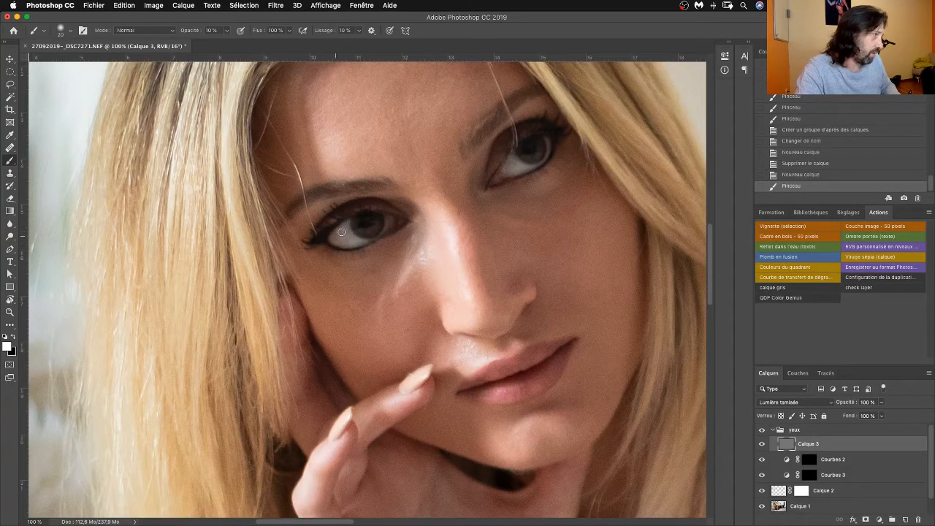
{"action": "left_click", "coordinate": [363, 252]}
{"action": "left_click", "coordinate": [387, 227]}
{"action": "left_click", "coordinate": [387, 223]}
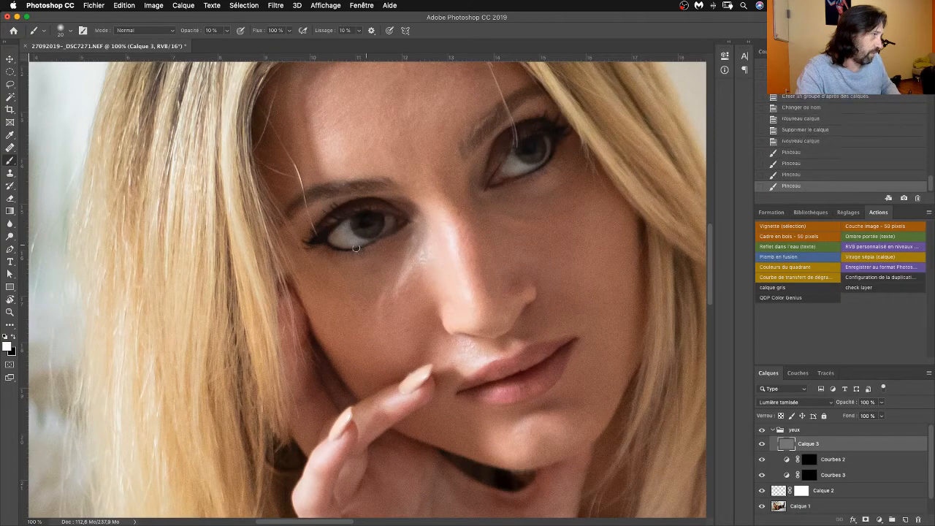
{"action": "left_click", "coordinate": [345, 224]}
{"action": "left_click", "coordinate": [330, 243]}
{"action": "left_click", "coordinate": [360, 240]}
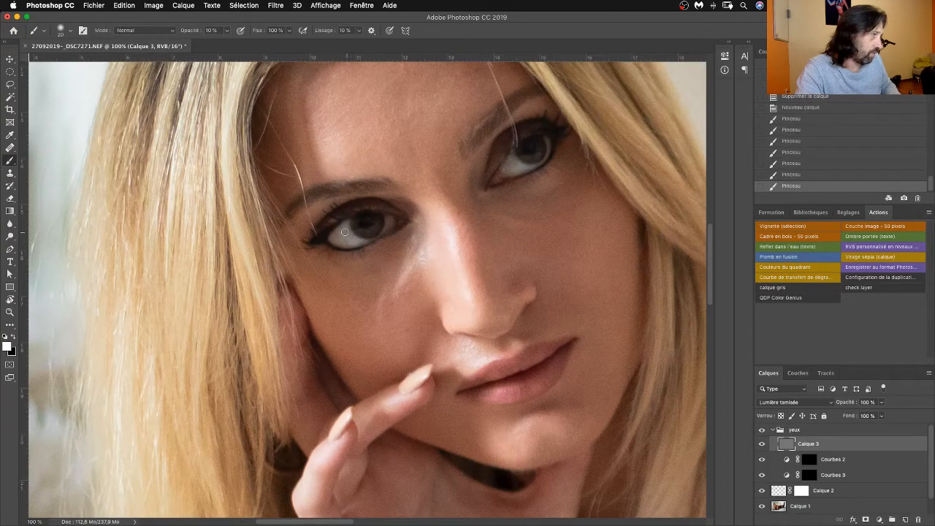
{"action": "left_click", "coordinate": [531, 166]}
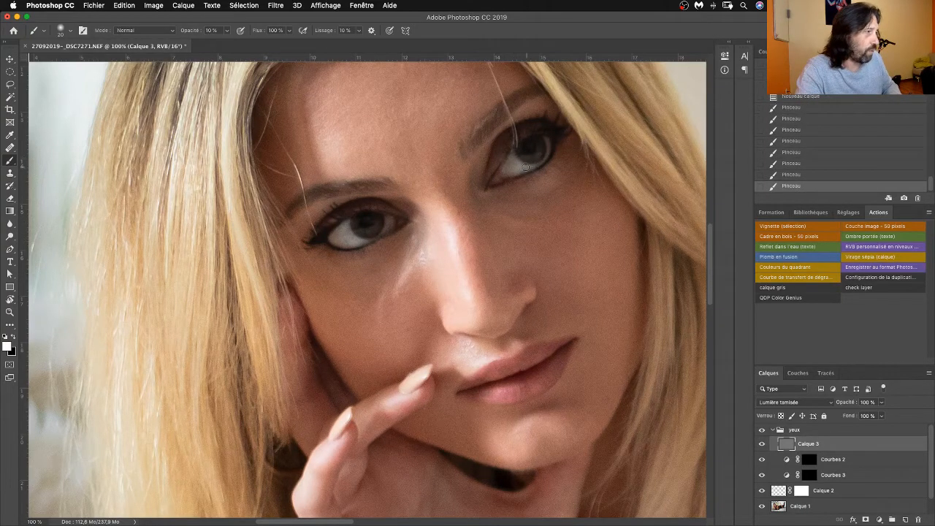
{"action": "left_click", "coordinate": [514, 165]}
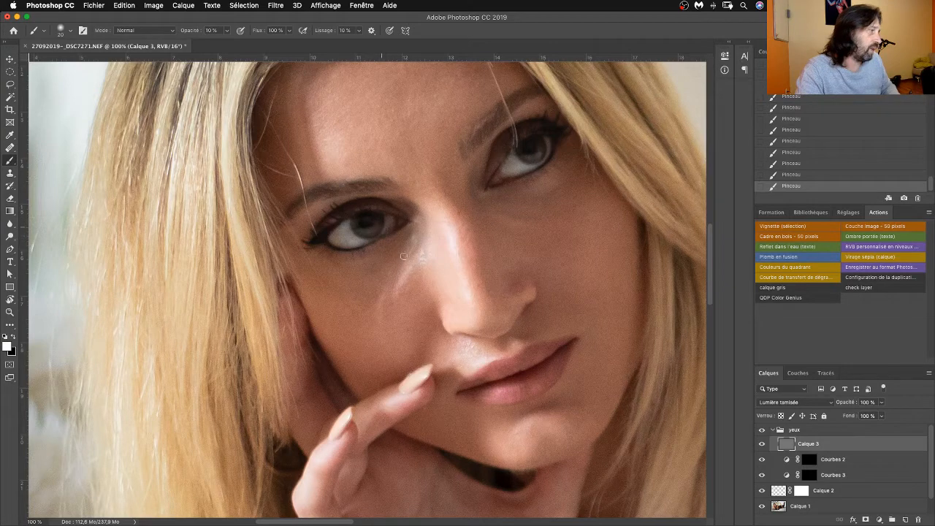
{"action": "key", "text": "x"}
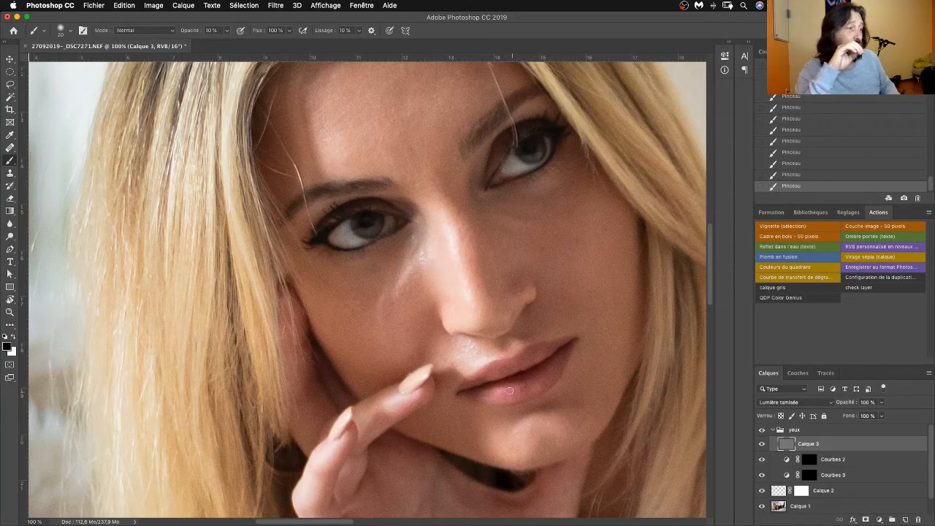
Compare the portrait with and without Calque 3 close up and in the full-image view.
{"action": "left_click", "coordinate": [763, 445]}
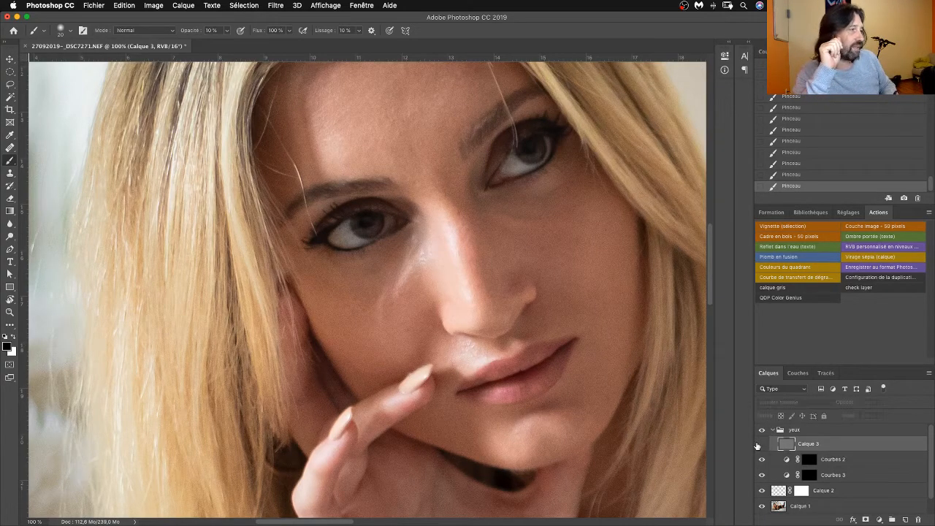
{"action": "left_click", "coordinate": [763, 445]}
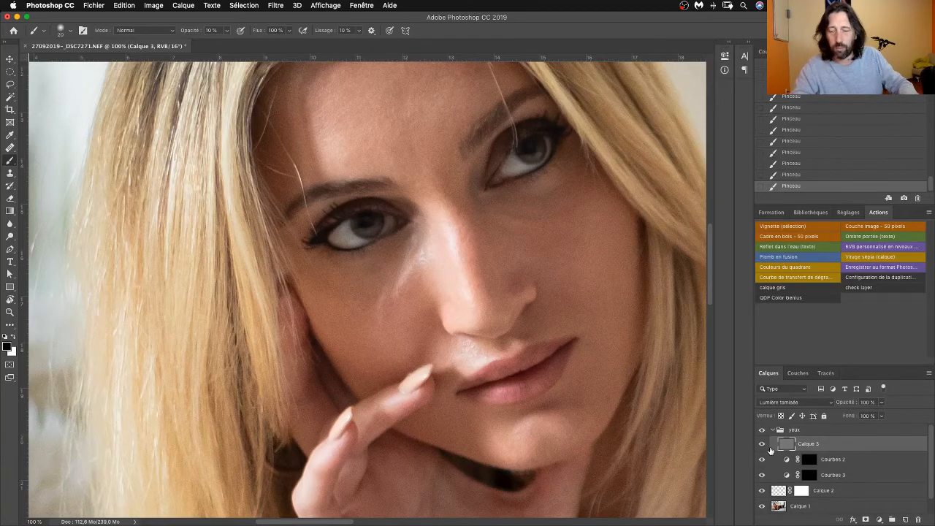
{"action": "key", "text": "super+minus"}
{"action": "key", "text": "super+minus"}
{"action": "key", "text": "super+minus"}
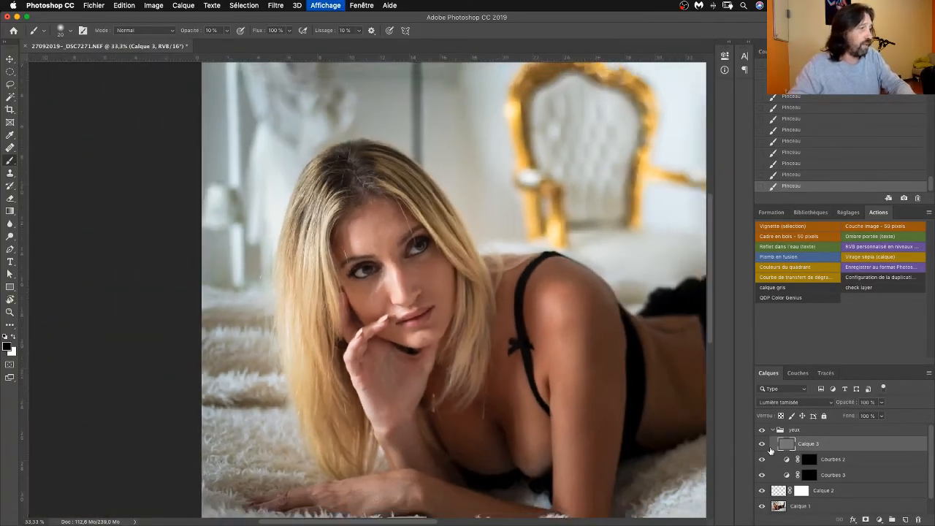
{"action": "key", "text": "super+minus"}
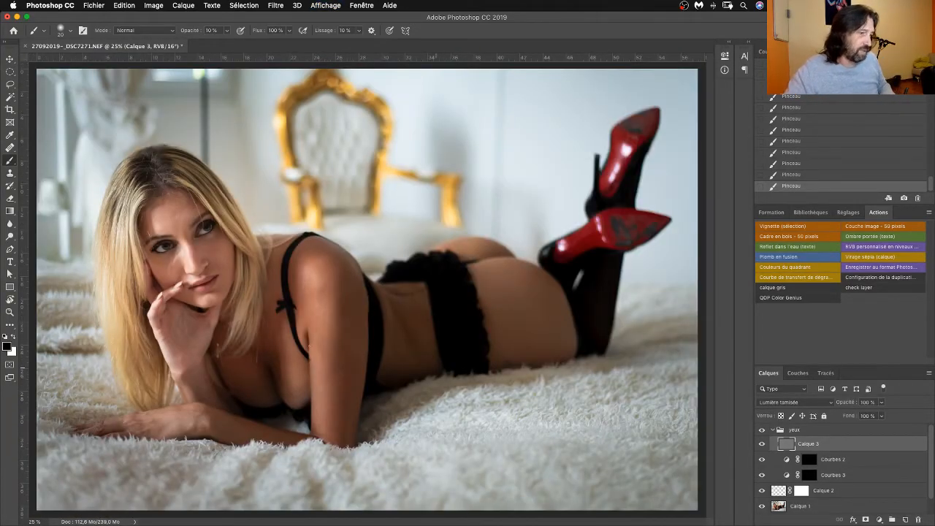
{"action": "left_click", "coordinate": [761, 444]}
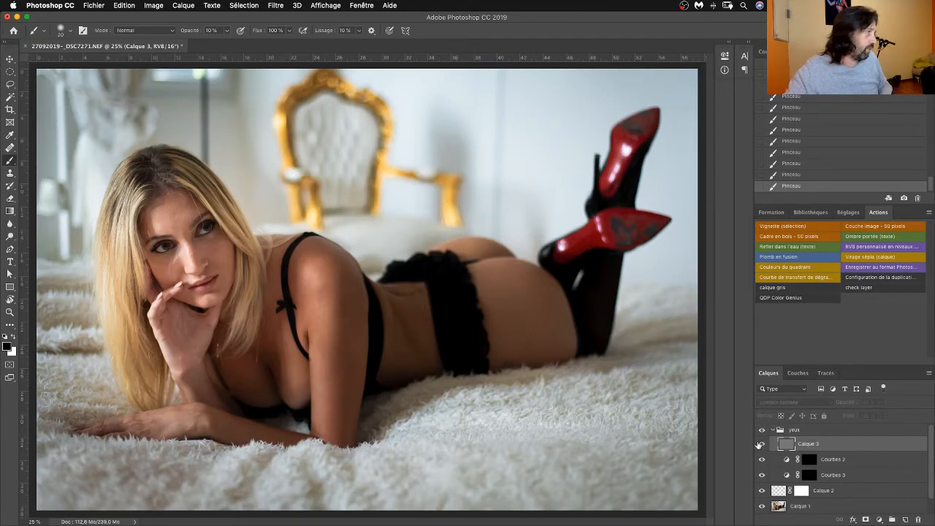
{"action": "left_click", "coordinate": [762, 444]}
{"action": "left_click", "coordinate": [761, 445]}
{"action": "left_click", "coordinate": [762, 445]}
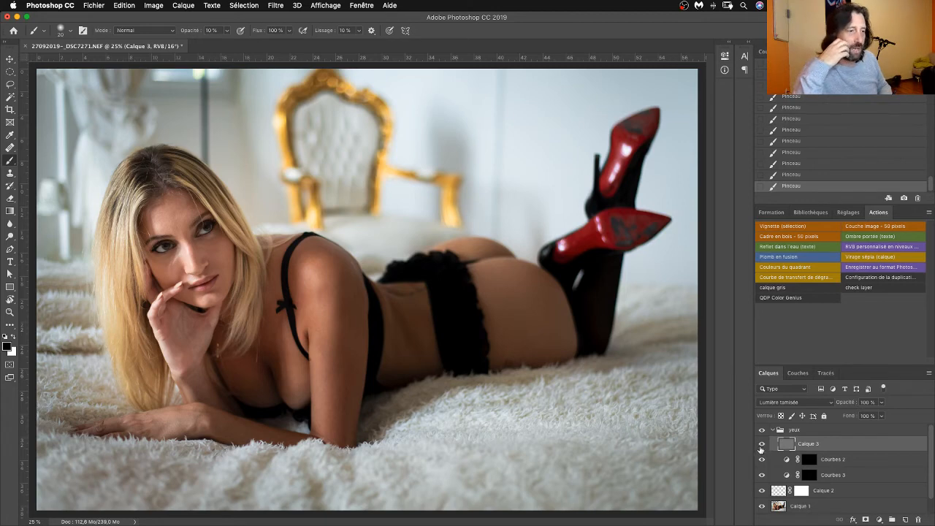
{"action": "left_click", "coordinate": [761, 445]}
{"action": "left_click", "coordinate": [761, 444]}
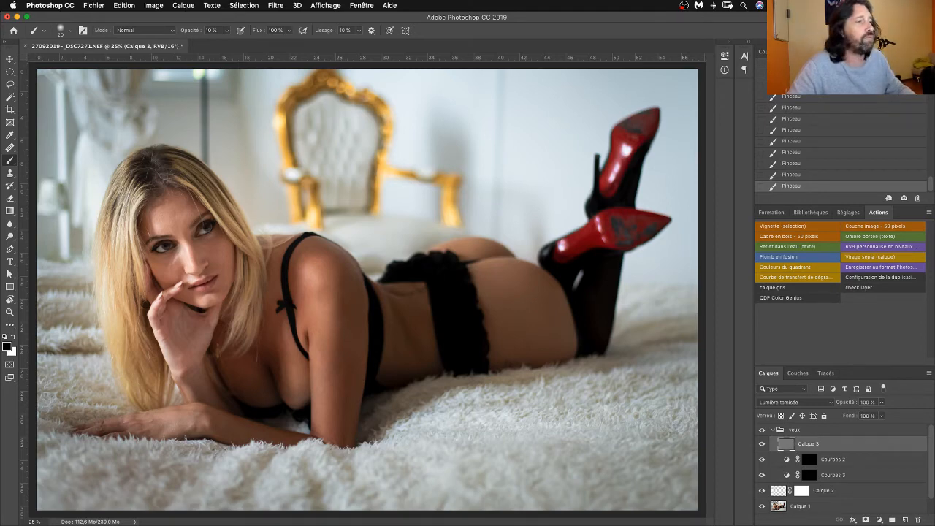
Collapse the yeux group and add a new gray layer above it with the calque gris action.
{"action": "left_click", "coordinate": [774, 431]}
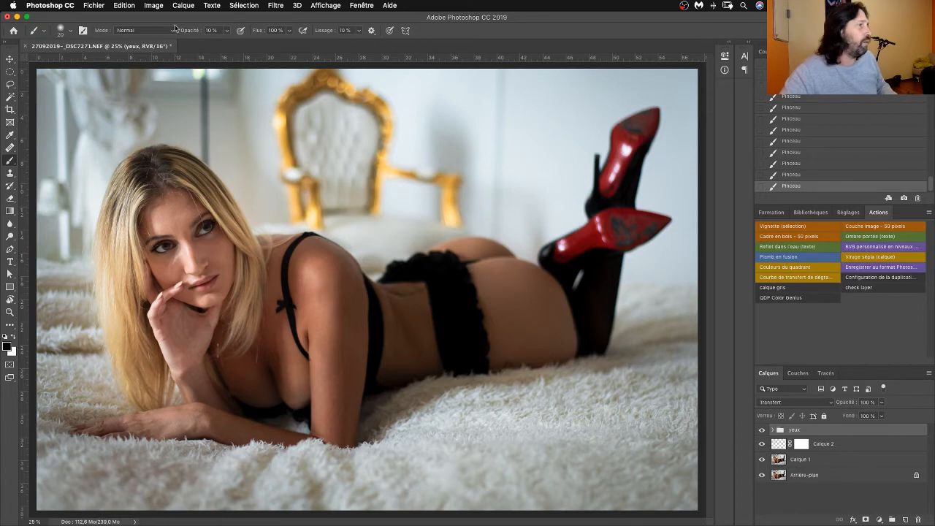
{"action": "left_click", "coordinate": [775, 288]}
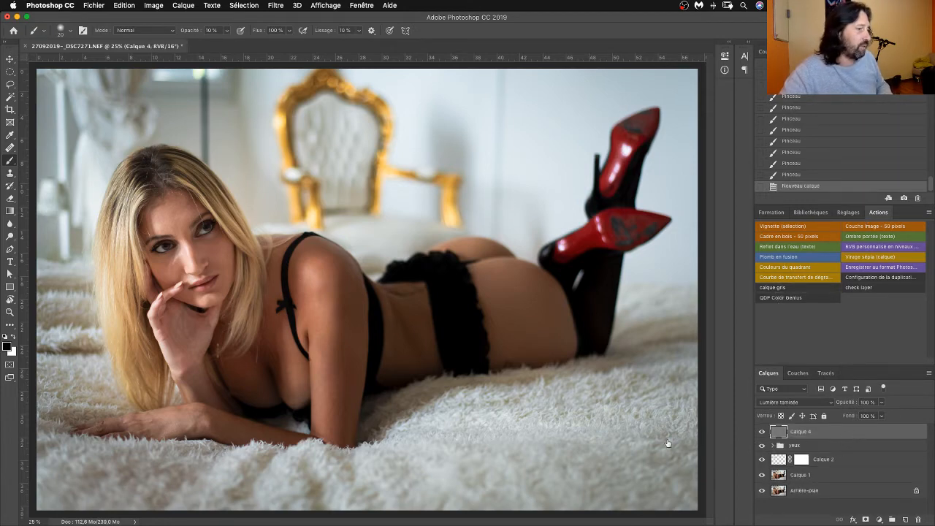
Try black strokes at 10% brush opacity on the lips on Calque 4, and revert to the unpainted gray layer.
{"action": "key", "text": "super+plus"}
{"action": "key", "text": "super+plus"}
{"action": "key", "text": "super+plus"}
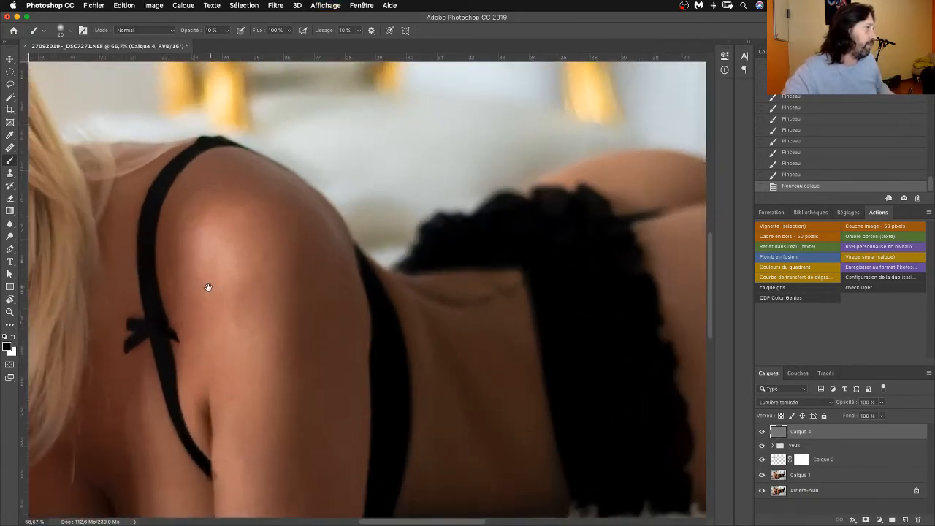
{"action": "left_click_drag", "start_coordinate": [208, 287], "coordinate": [561, 379]}
{"action": "key", "text": "super+r"}
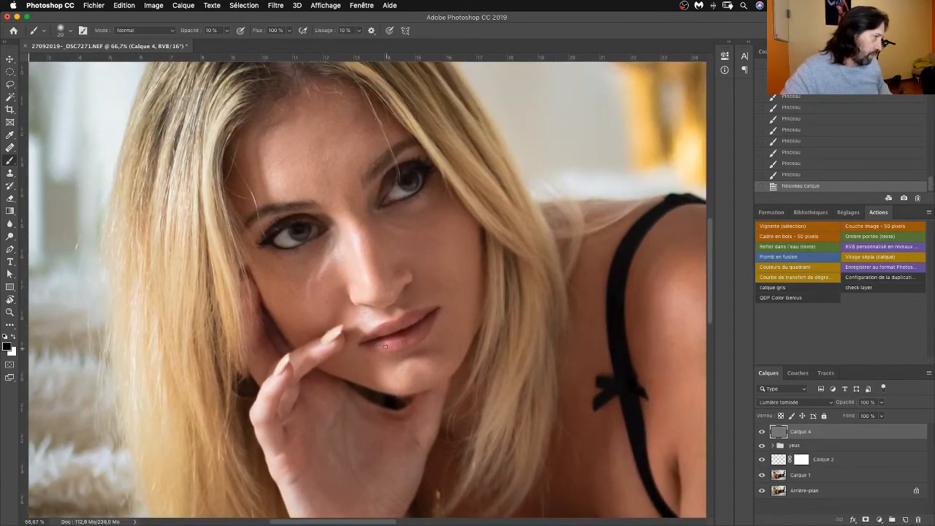
{"action": "mouse_move", "coordinate": [403, 348]}
{"action": "left_mouse_down"}
{"action": "mouse_move", "coordinate": [387, 348]}
{"action": "mouse_move", "coordinate": [415, 345]}
{"action": "left_mouse_up"}
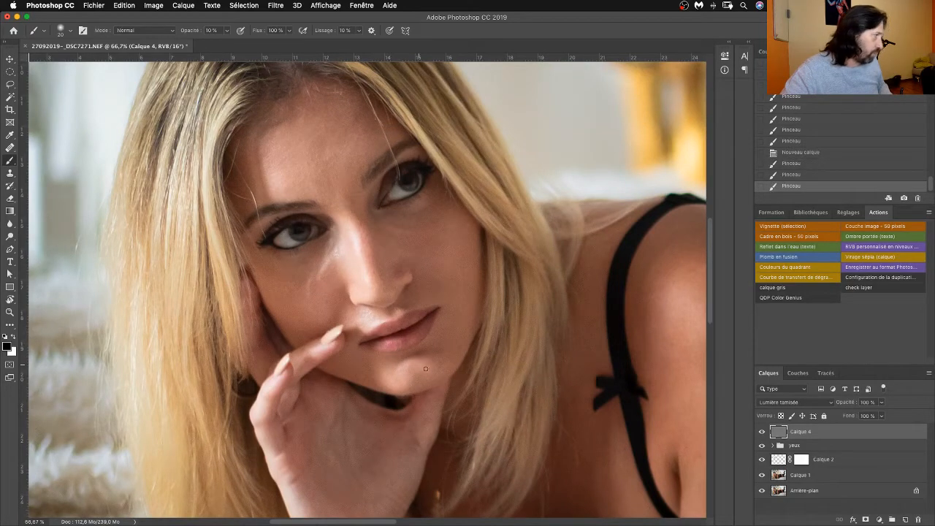
{"action": "left_click", "coordinate": [800, 152]}
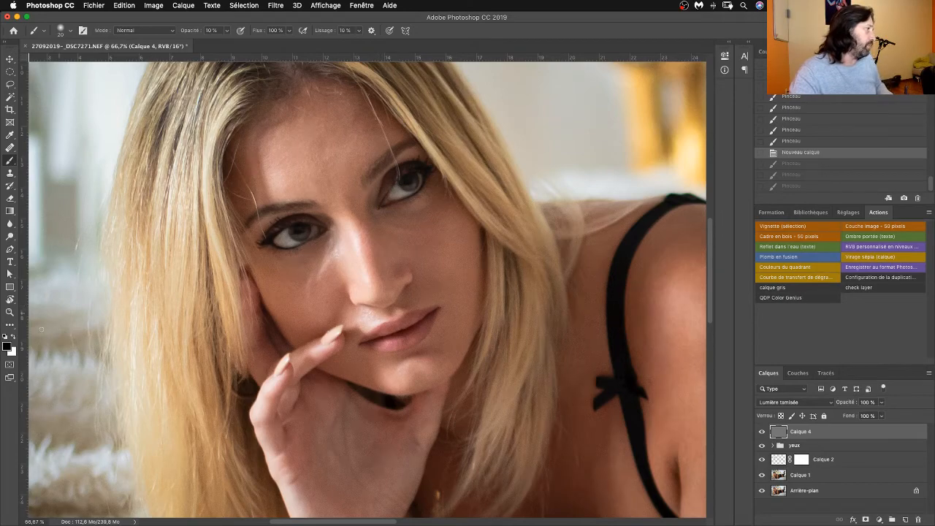
Dodge and burn the lips on Calque 4 with alternating white and black strokes at 10% brush opacity.
{"action": "key", "text": "x"}
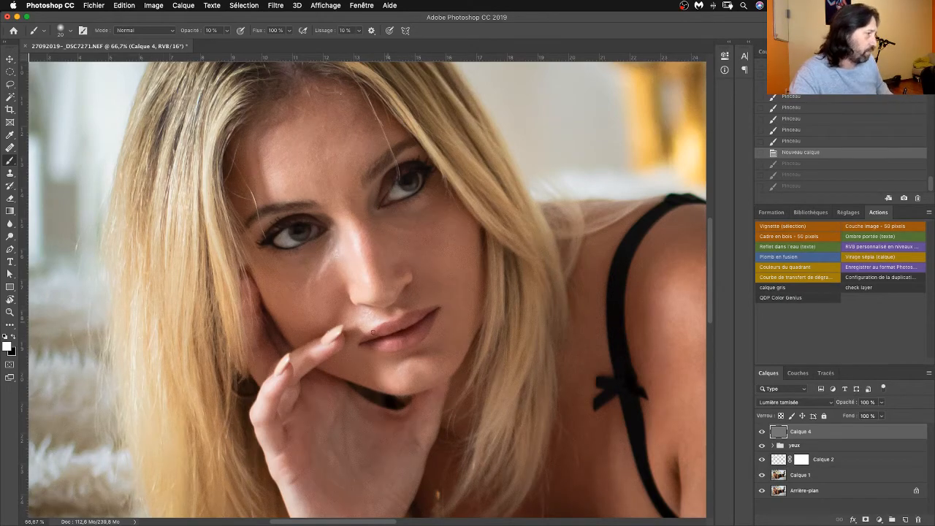
{"action": "left_click_drag", "start_coordinate": [386, 343], "coordinate": [397, 340]}
{"action": "left_click_drag", "start_coordinate": [397, 339], "coordinate": [393, 334]}
{"action": "key", "text": "x"}
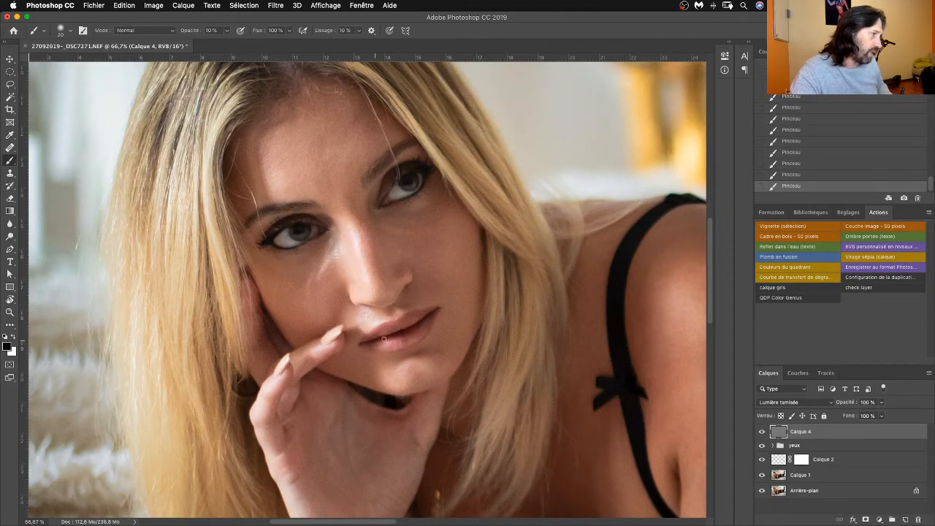
{"action": "key", "text": "x"}
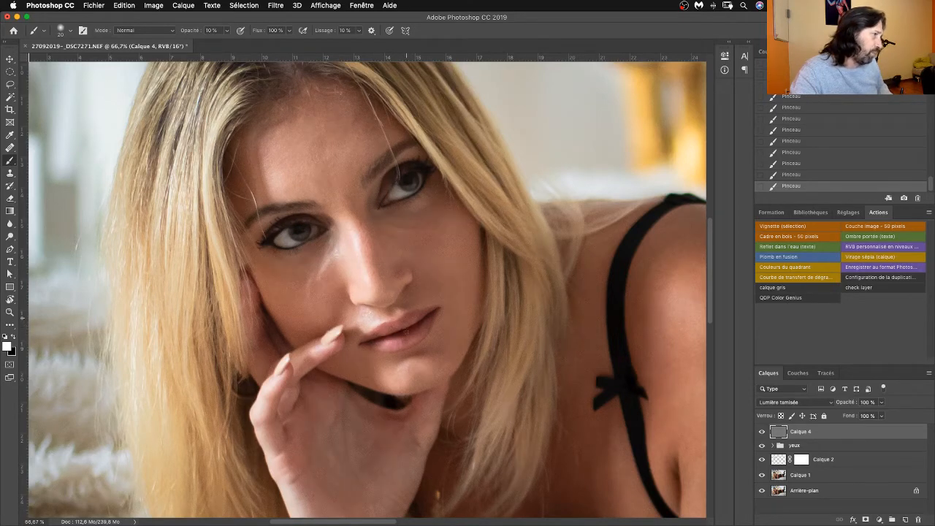
{"action": "key", "text": "x"}
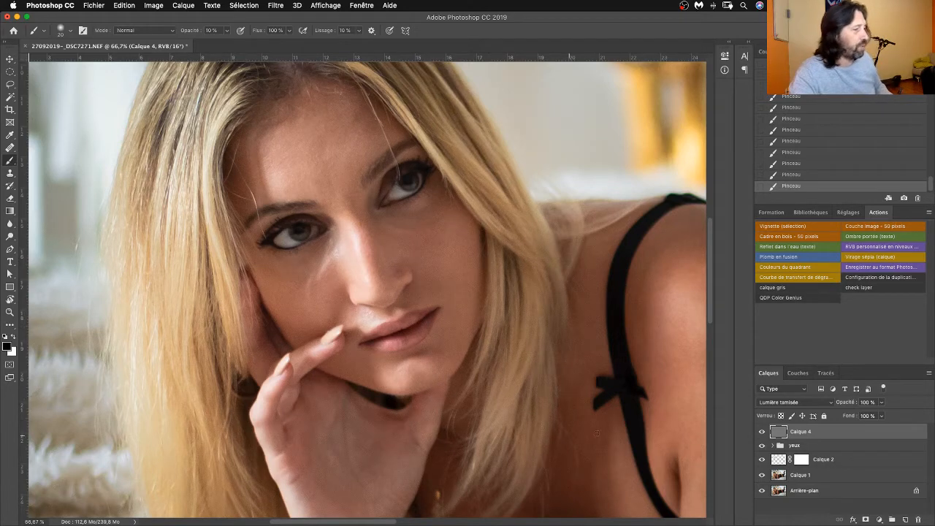
Compare the portrait with and without the lip retouching on Calque 4.
{"action": "left_click", "coordinate": [762, 432]}
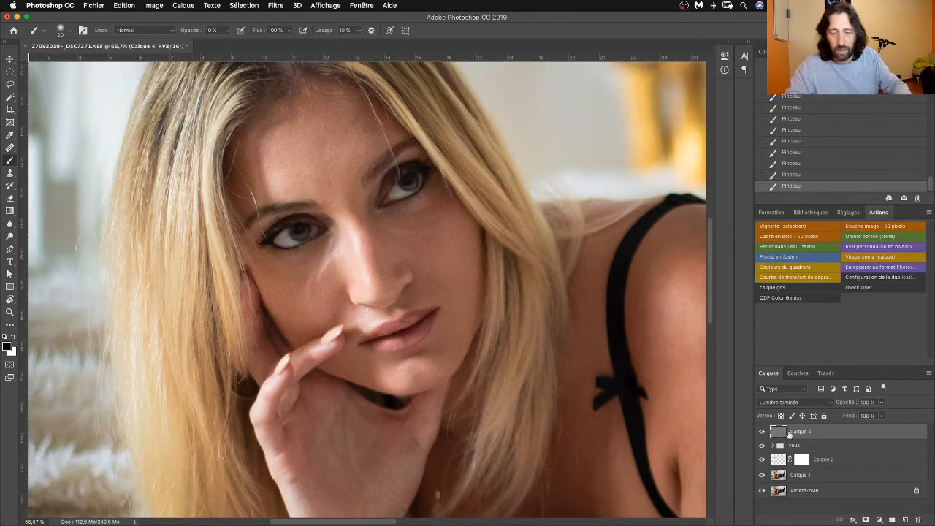
{"action": "key", "text": "super+minus"}
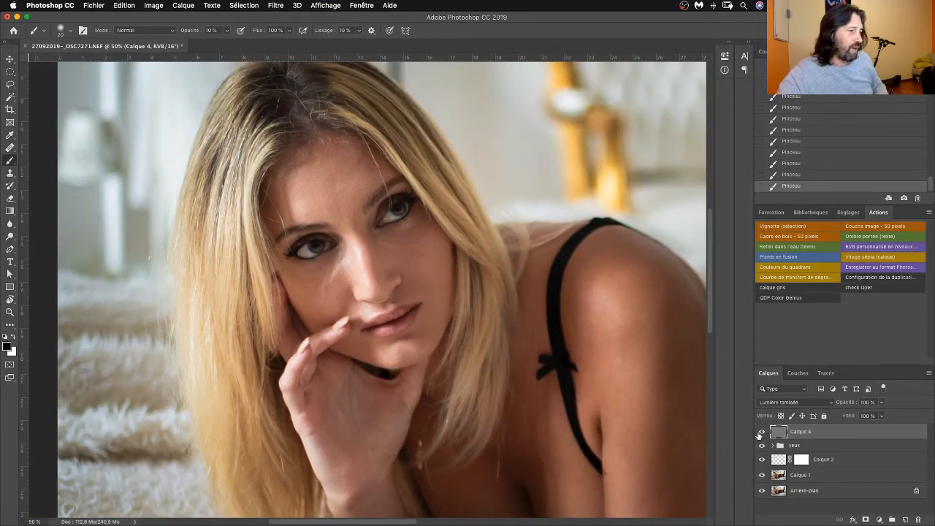
{"action": "left_click", "coordinate": [762, 432]}
{"action": "left_click", "coordinate": [762, 432]}
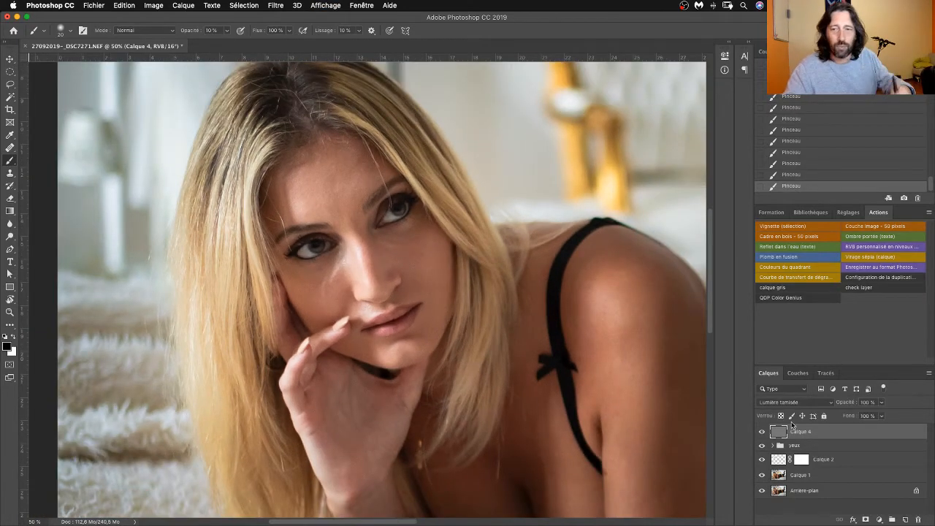
{"action": "key", "text": "super+minus"}
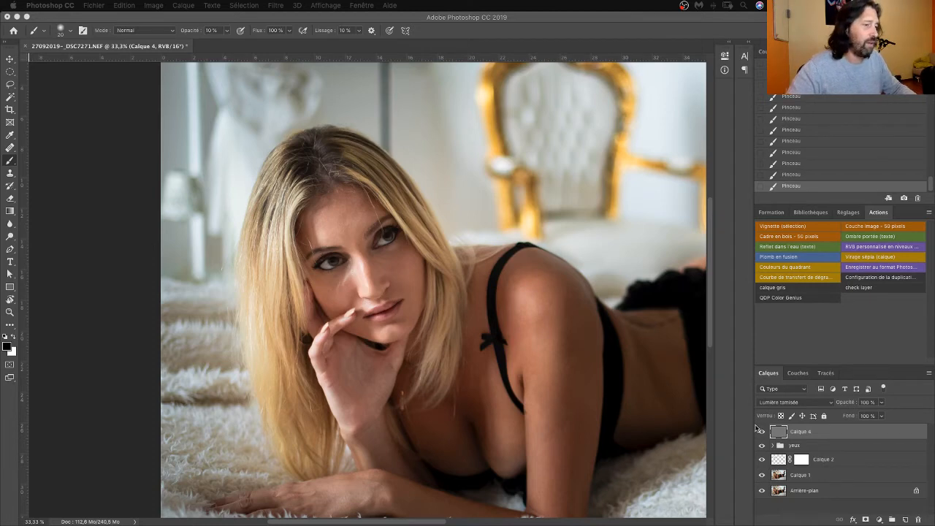
Try a layer opacity of 50% for Calque 4 and compare the image with and without the layer.
{"action": "left_click", "coordinate": [847, 404]}
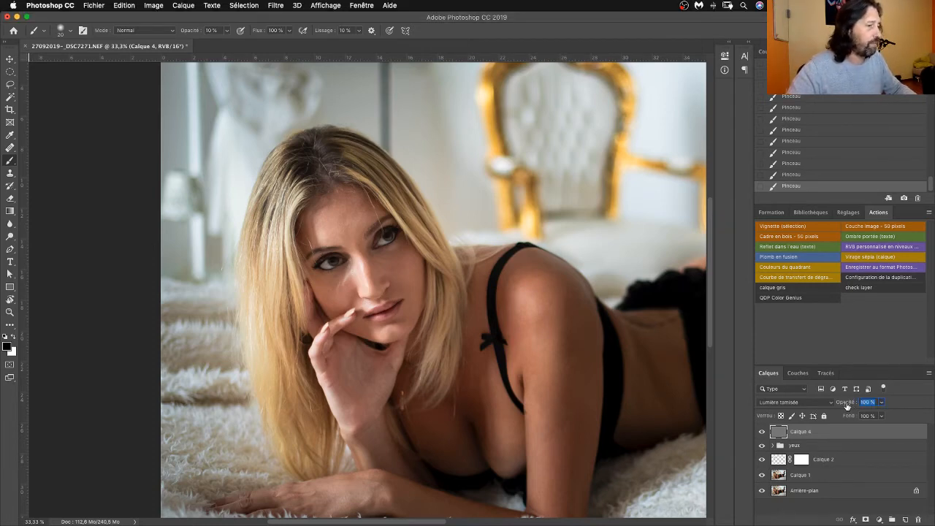
{"action": "left_click_drag", "start_coordinate": [847, 403], "coordinate": [749, 410]}
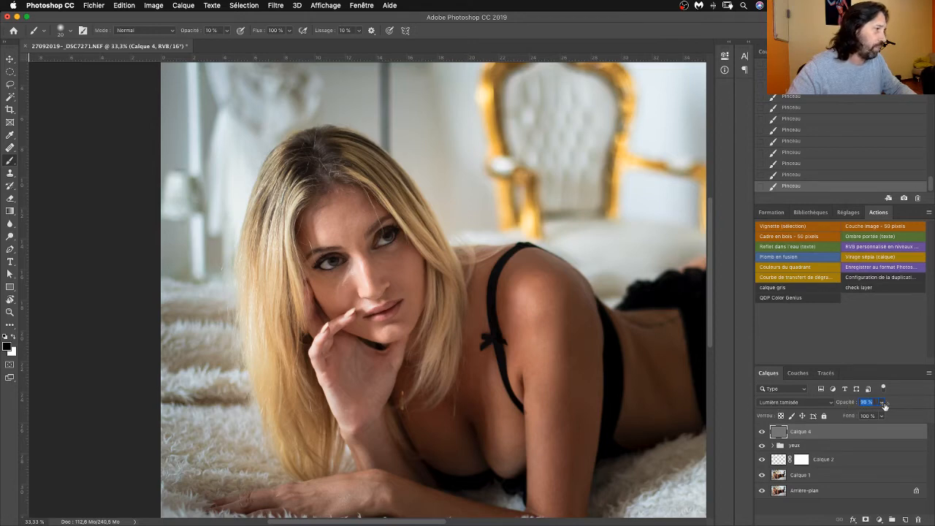
{"action": "left_click_drag", "start_coordinate": [741, 418], "coordinate": [764, 417]}
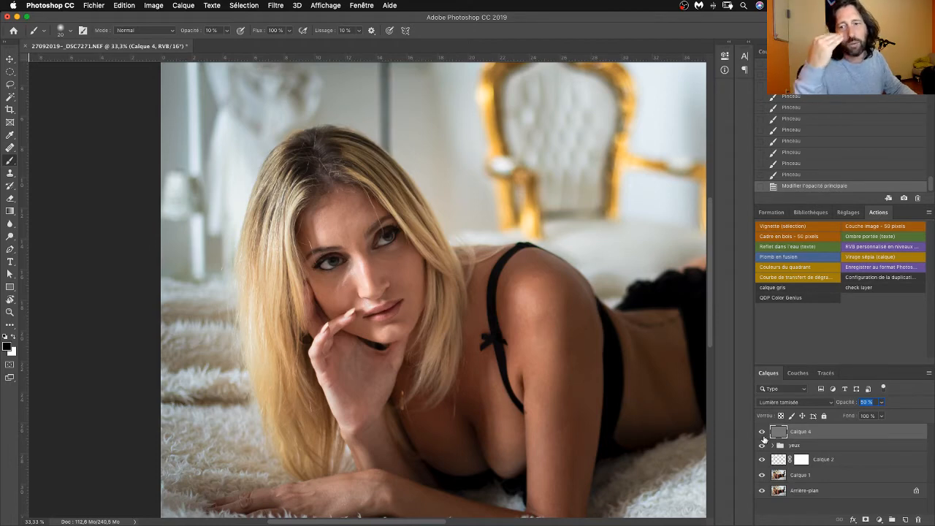
{"action": "left_click", "coordinate": [762, 432]}
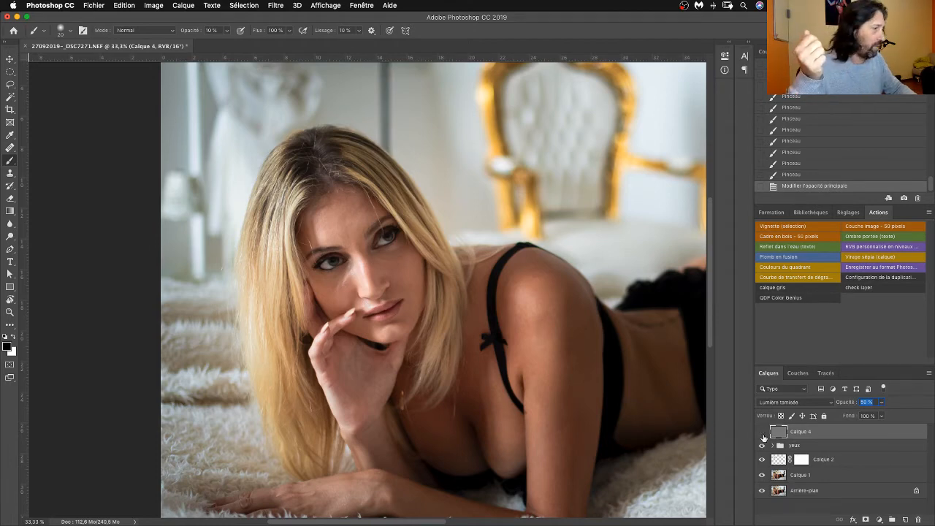
{"action": "left_click", "coordinate": [762, 432]}
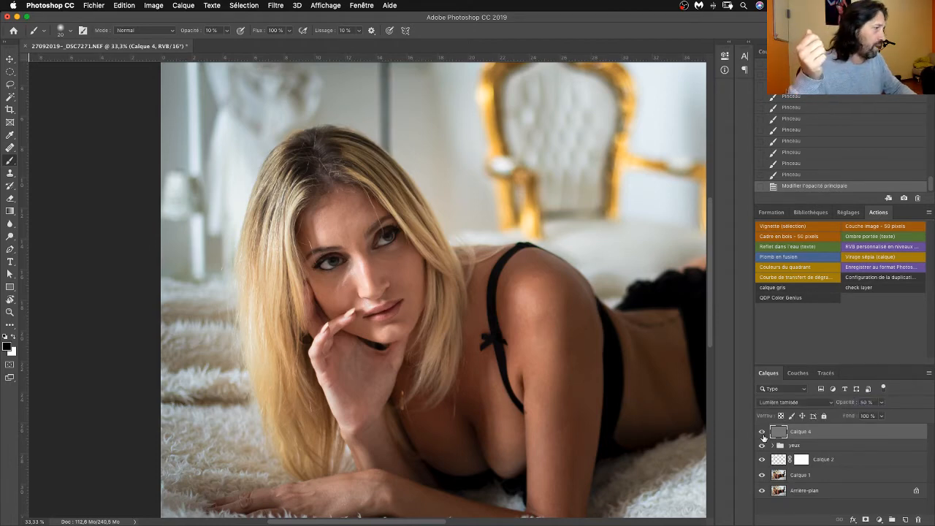
Set the layer opacity of Calque 4 to 40% and compare the image with and without the layer.
{"action": "left_click", "coordinate": [865, 402]}
{"action": "type", "text": "80"}
{"action": "key", "text": "Return"}
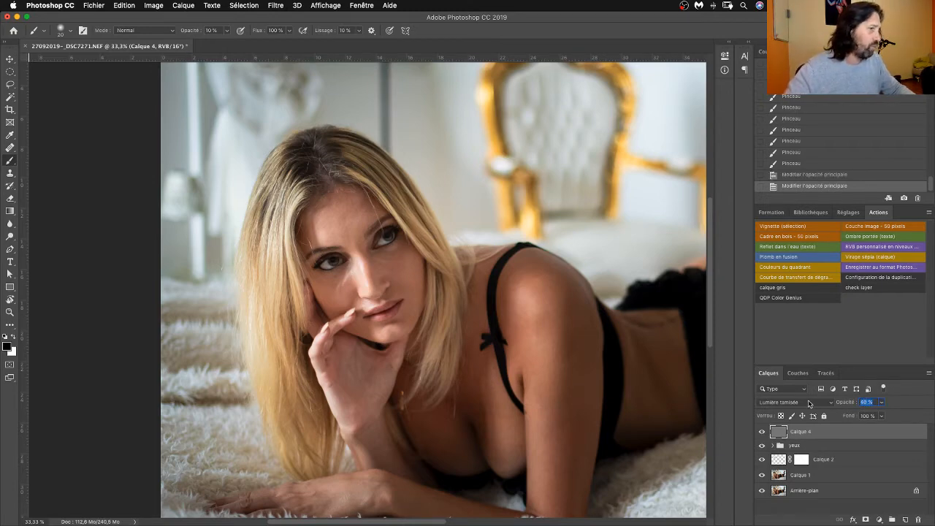
{"action": "left_click", "coordinate": [762, 433]}
{"action": "left_click", "coordinate": [762, 433]}
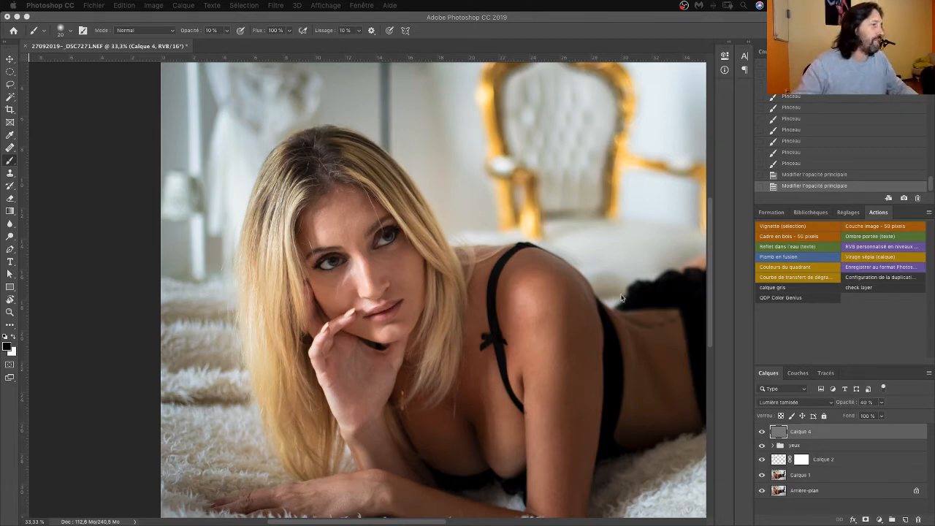
{"action": "left_click", "coordinate": [803, 435]}
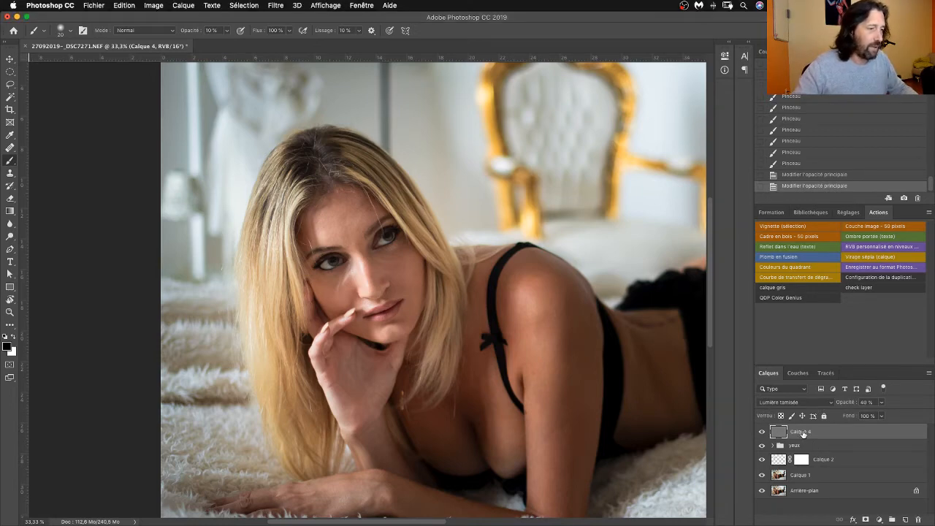
Rename the lip retouching layer Calque 4 as "levre".
{"action": "double_click", "coordinate": [801, 432]}
{"action": "type", "text": "levre"}
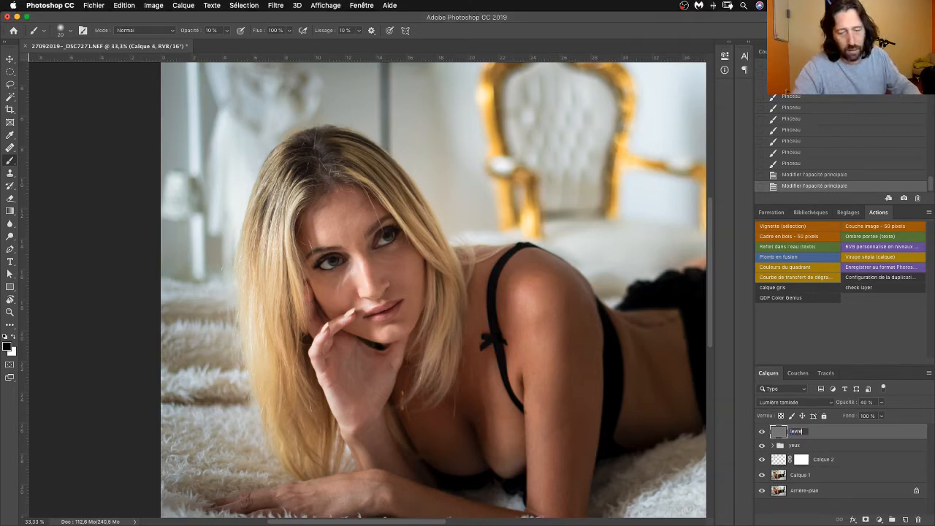
{"action": "key", "text": "Return"}
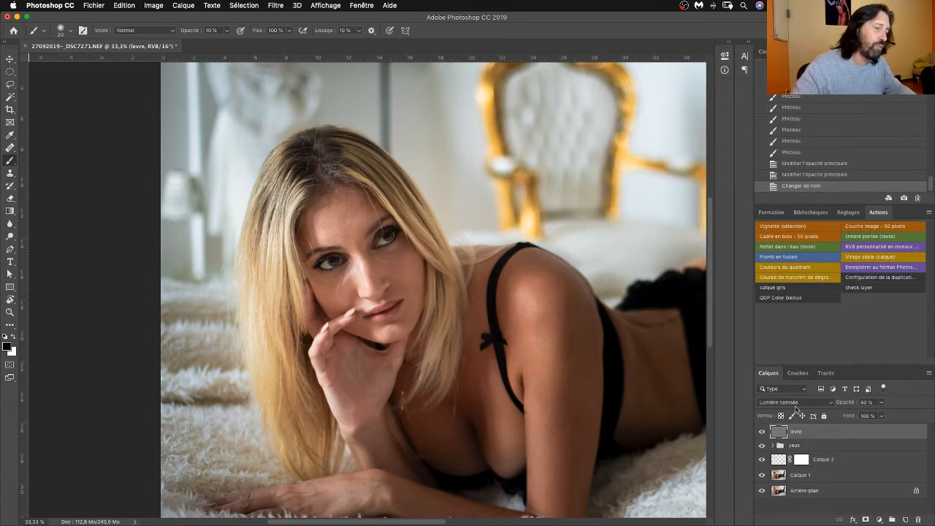
Add a new gray layer with the "calque gris" action and name it "cheveux".
{"action": "left_click", "coordinate": [773, 288]}
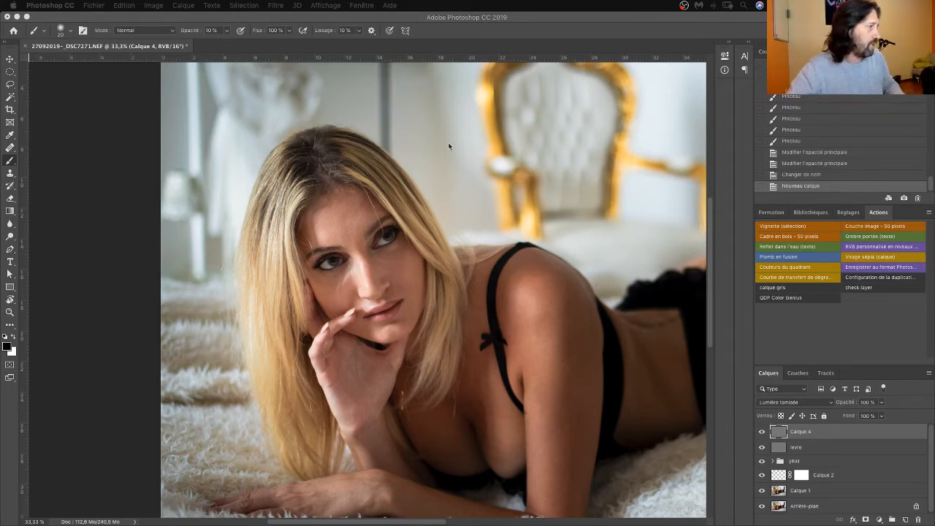
{"action": "left_click", "coordinate": [802, 434]}
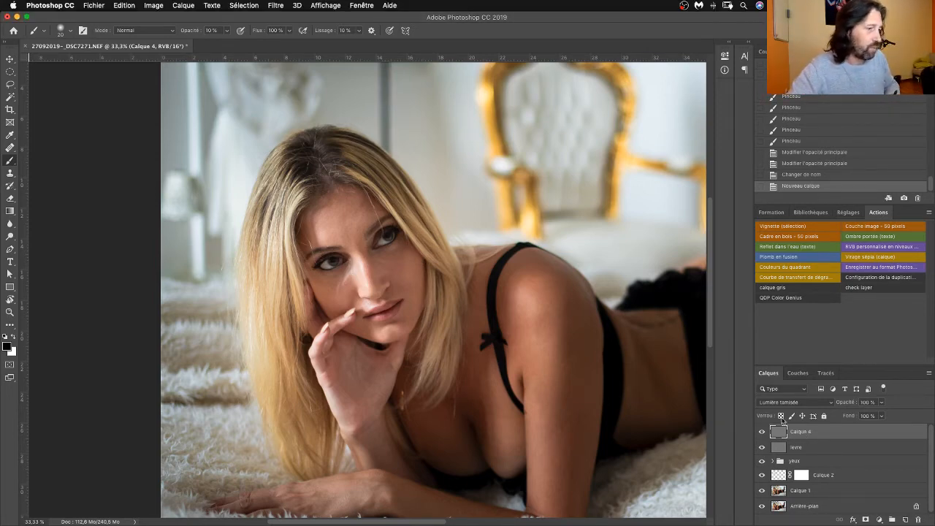
{"action": "double_click", "coordinate": [800, 432]}
{"action": "type", "text": "cheveux"}
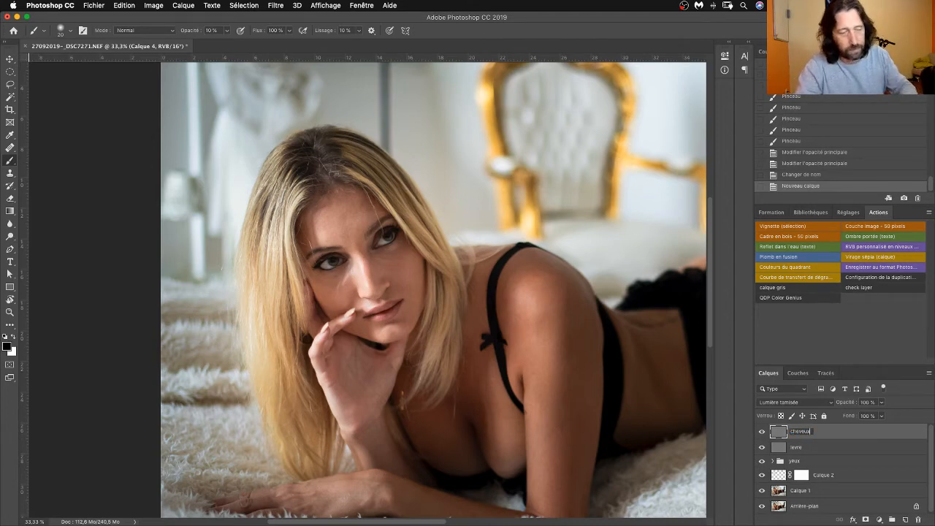
{"action": "key", "text": "Return"}
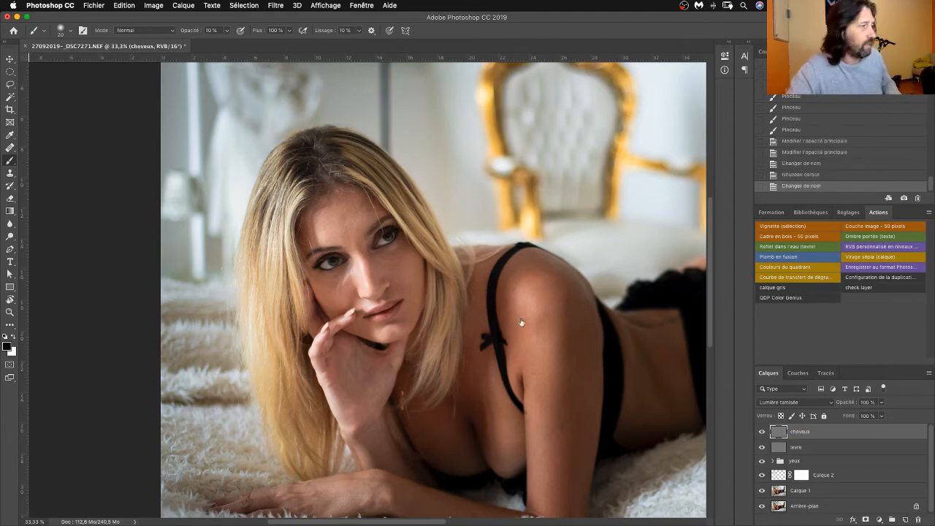
Brighten the light hair strands on the cheveux layer with white strokes of a 38 px soft brush at 10% opacity.
{"action": "key", "text": "super+plus"}
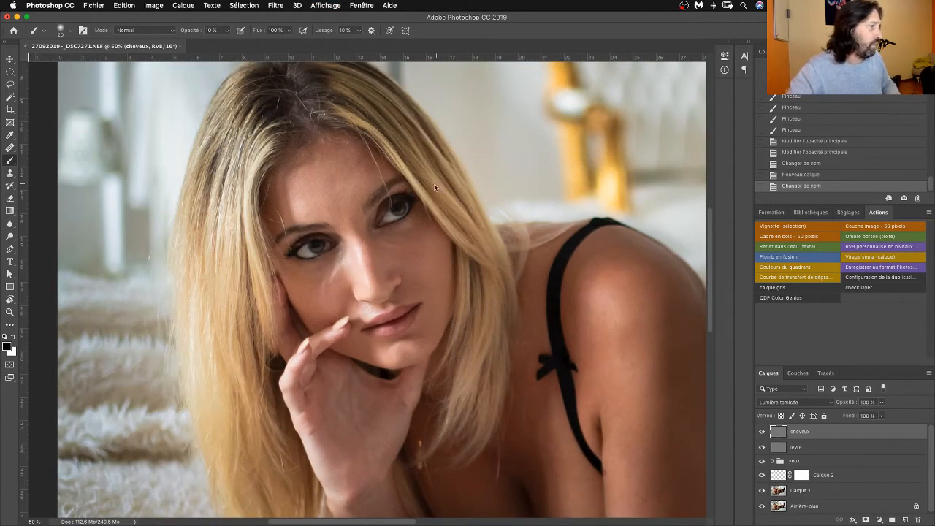
{"action": "right_click", "coordinate": [434, 187]}
{"action": "left_click_drag", "start_coordinate": [494, 209], "coordinate": [502, 209]}
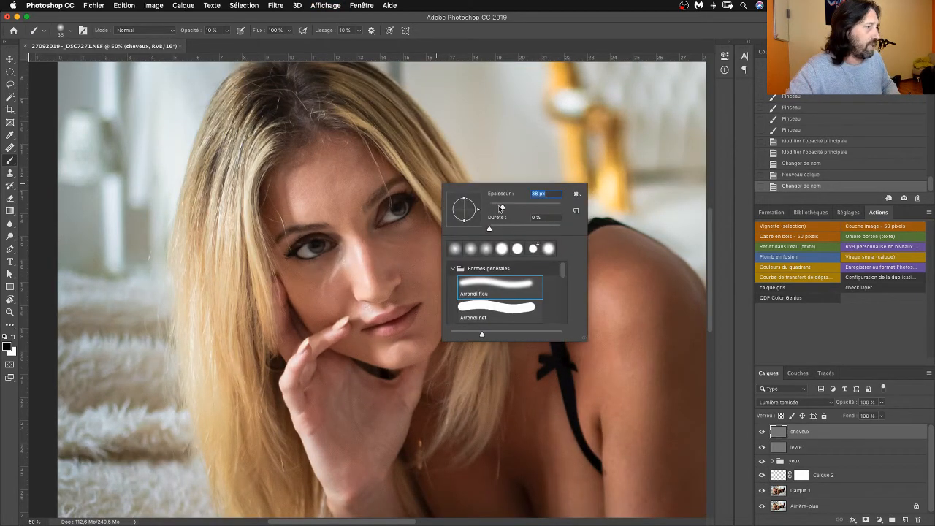
{"action": "left_click", "coordinate": [425, 160]}
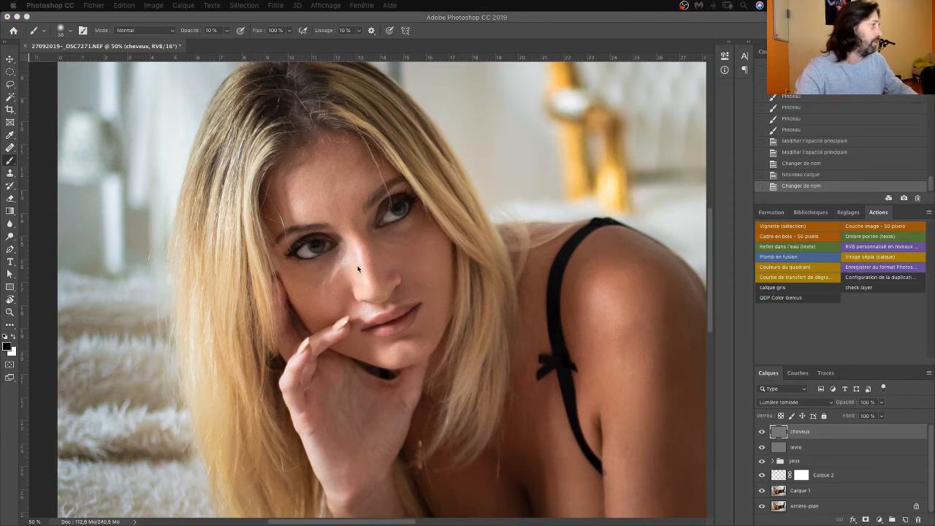
{"action": "left_click", "coordinate": [13, 425]}
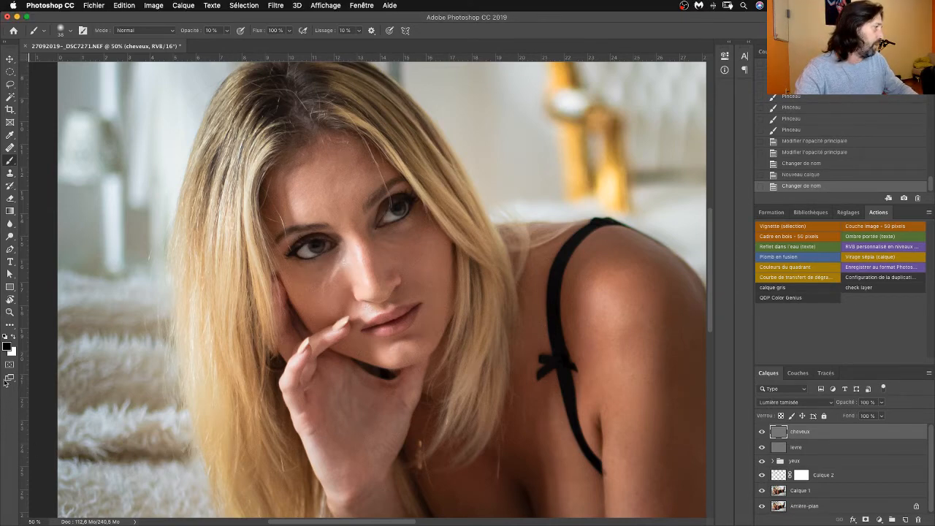
{"action": "key", "text": "x"}
{"action": "key", "text": "x"}
{"action": "key", "text": "x"}
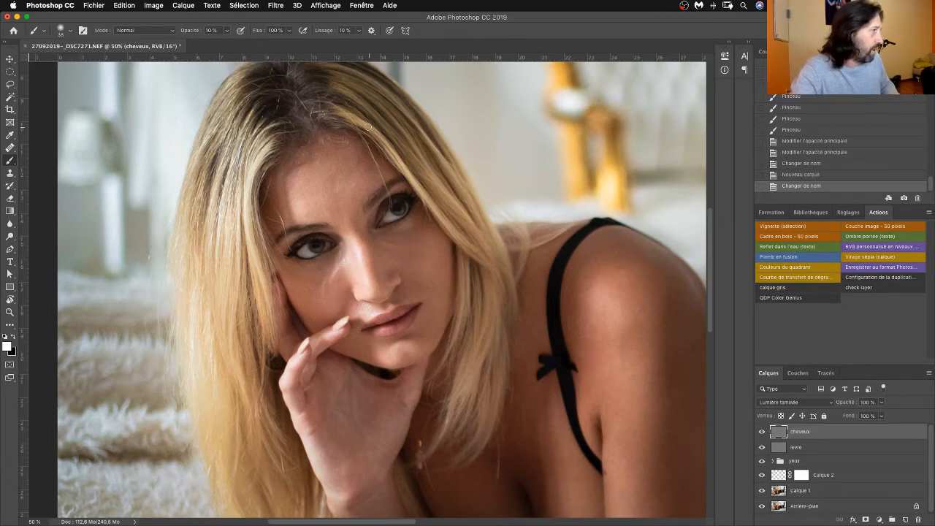
{"action": "mouse_move", "coordinate": [374, 135]}
{"action": "left_mouse_down"}
{"action": "mouse_move", "coordinate": [350, 117]}
{"action": "mouse_move", "coordinate": [445, 221]}
{"action": "mouse_move", "coordinate": [431, 183]}
{"action": "mouse_move", "coordinate": [343, 88]}
{"action": "mouse_move", "coordinate": [394, 109]}
{"action": "left_mouse_up"}
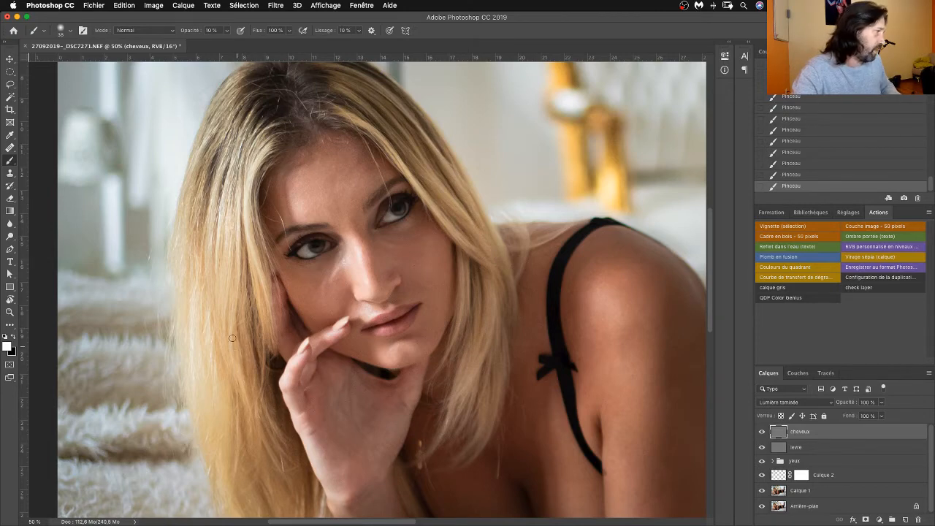
{"action": "key", "text": "x"}
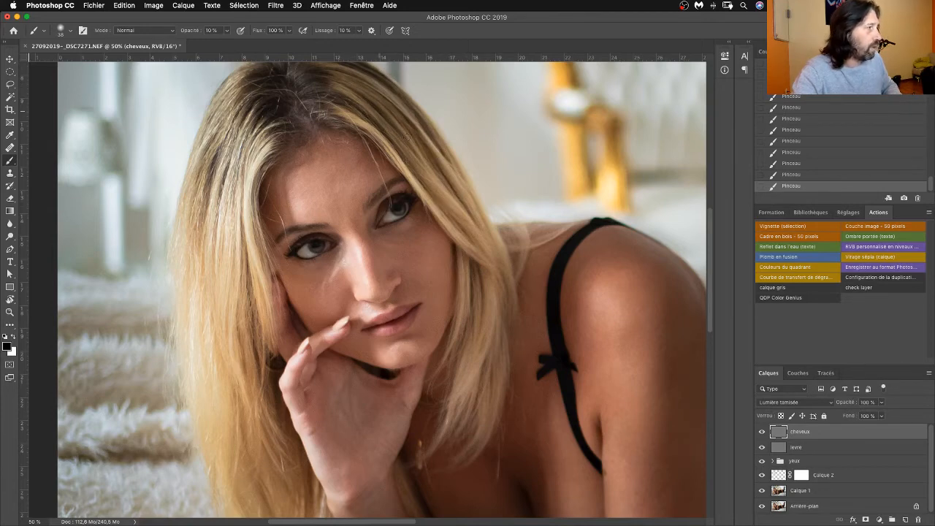
{"action": "key", "text": "x"}
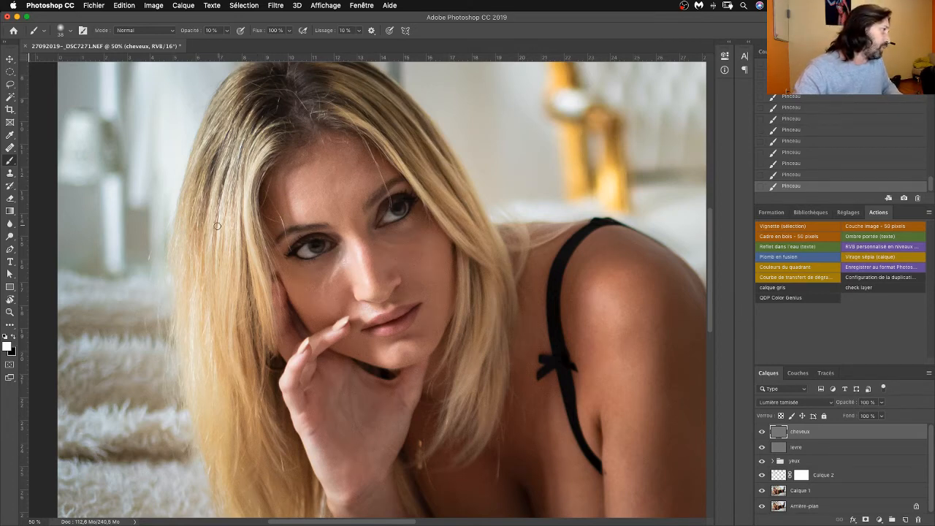
Reduce the soft brush to 16 px for finer hair strands.
{"action": "right_click", "coordinate": [219, 282]}
{"action": "right_click", "coordinate": [252, 282]}
{"action": "right_click", "coordinate": [315, 300]}
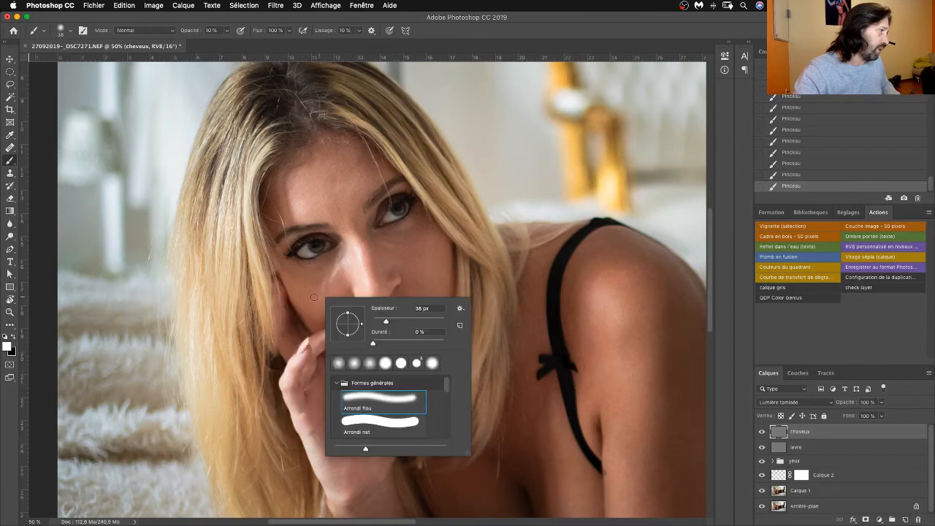
{"action": "left_click_drag", "start_coordinate": [388, 324], "coordinate": [378, 324]}
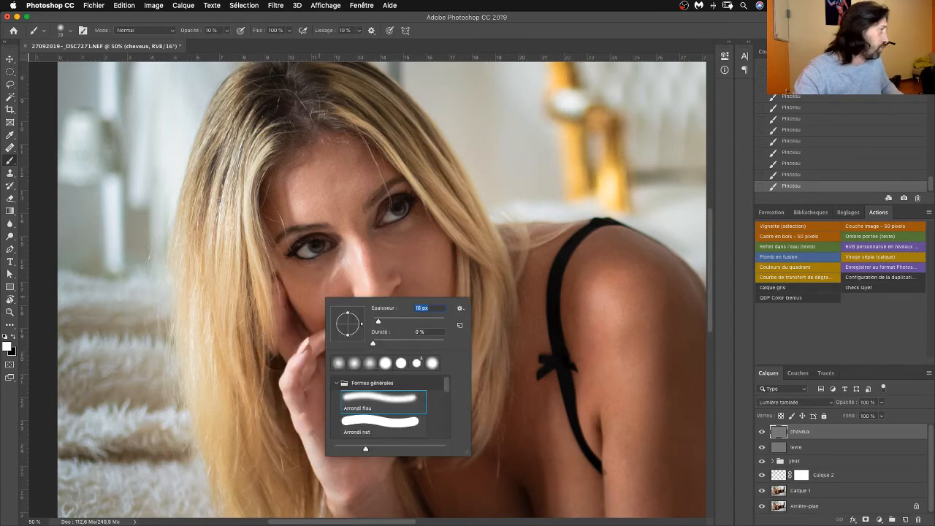
{"action": "type", "text": "4"}
{"action": "key", "text": "Return"}
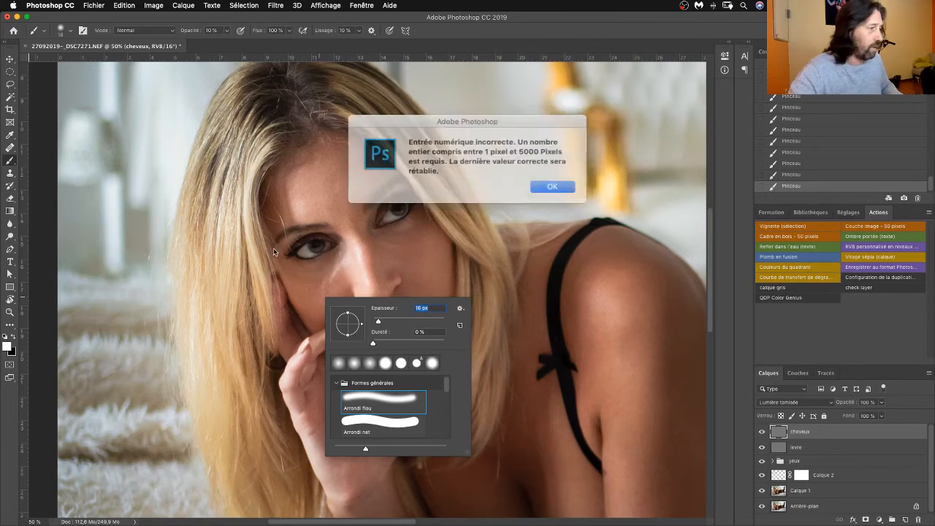
{"action": "key", "text": "Return"}
{"action": "key", "text": "Return"}
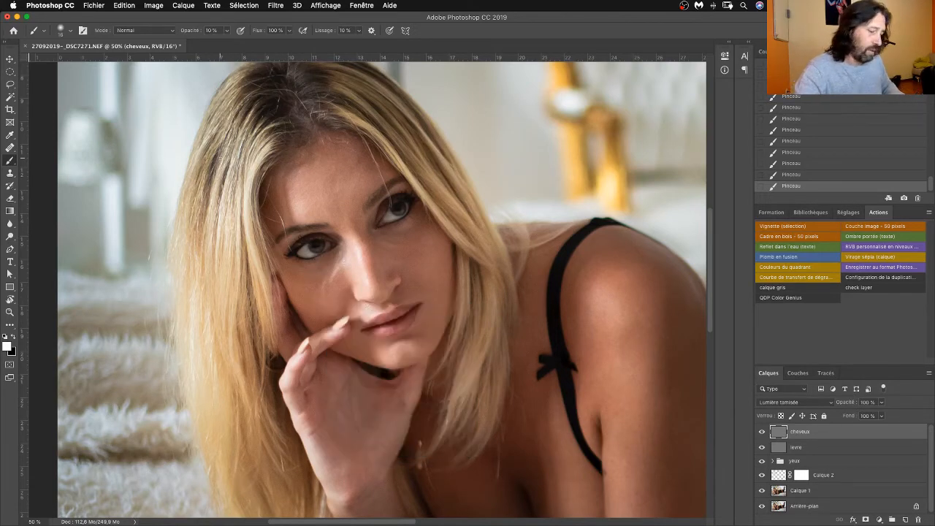
Dodge and burn the hair from the tips to the roots on the cheveux layer, alternating black and white 16 px strokes.
{"action": "key", "text": "x"}
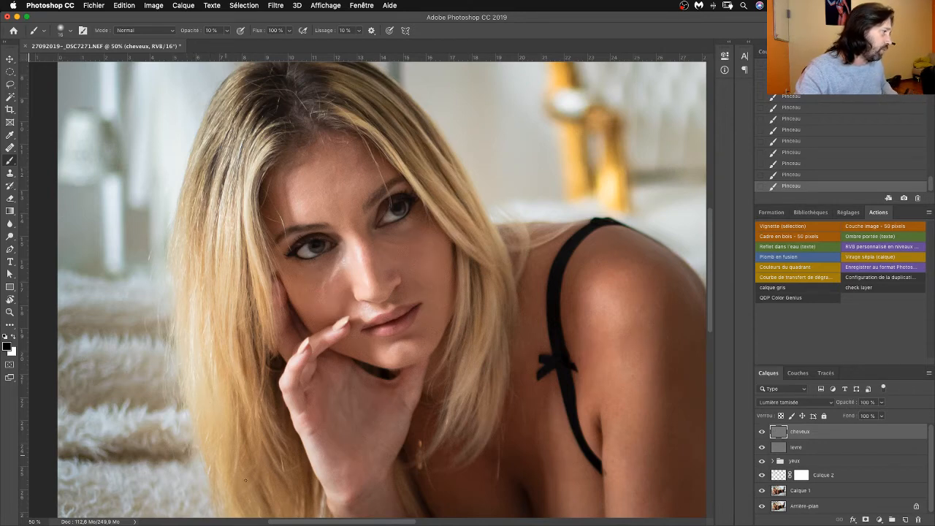
{"action": "scroll", "coordinate": [245, 472], "scroll_direction": "down", "scroll_amount": 5}
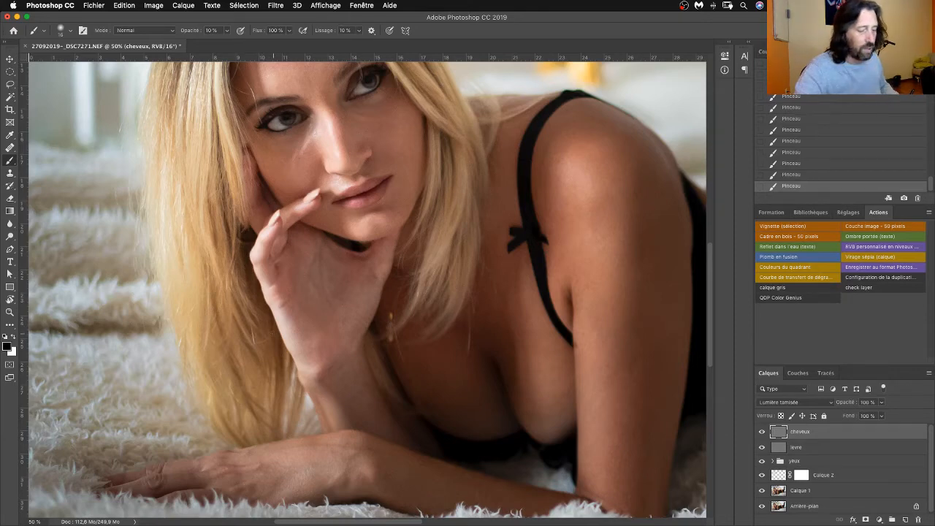
{"action": "key", "text": "x"}
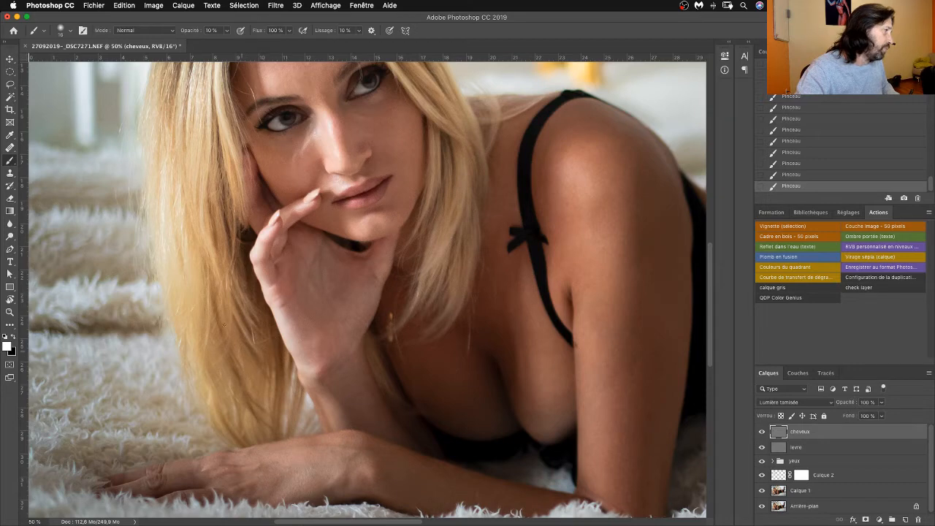
{"action": "left_click_drag", "start_coordinate": [249, 375], "coordinate": [254, 341]}
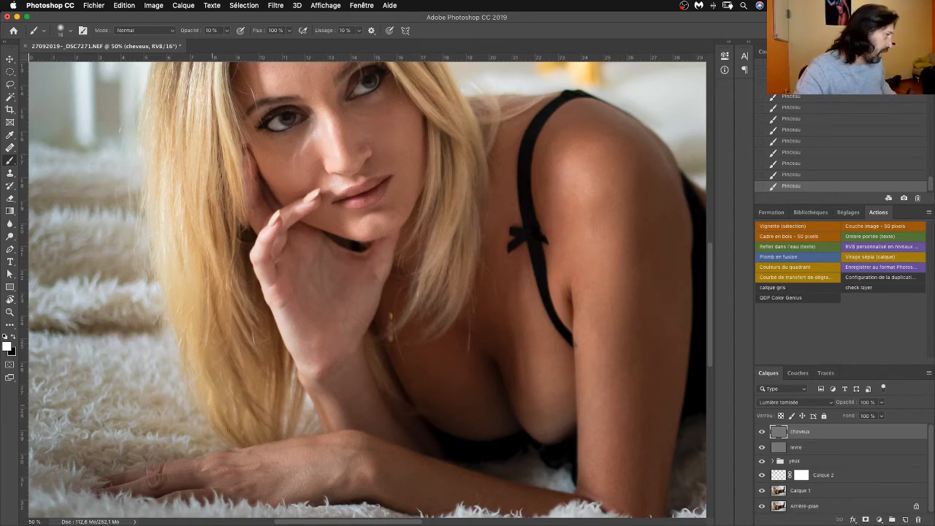
{"action": "key", "text": "x"}
{"action": "key", "text": "x"}
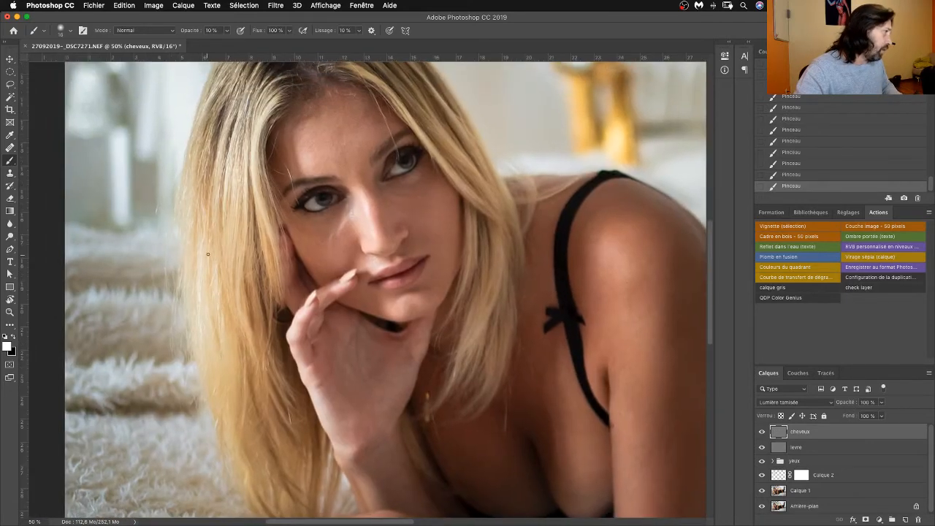
{"action": "key", "text": "x"}
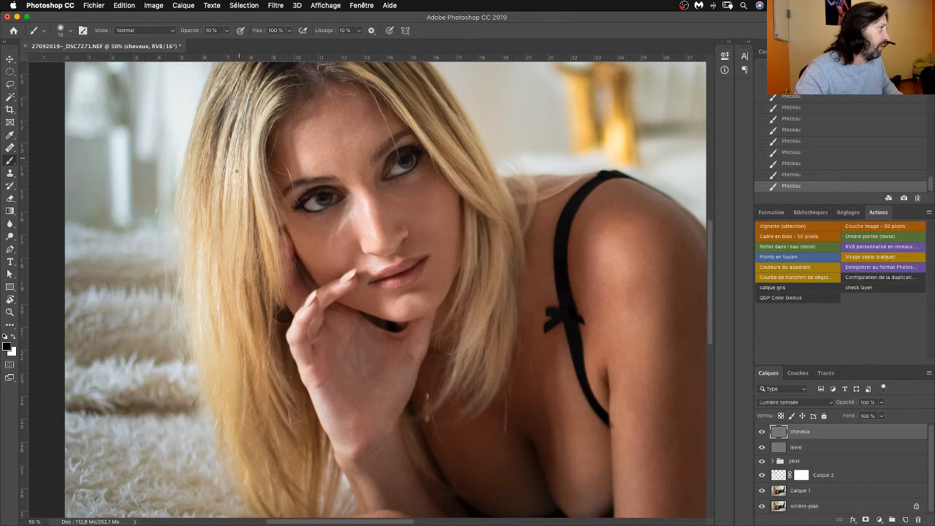
{"action": "scroll", "coordinate": [223, 211], "scroll_direction": "up", "scroll_amount": 5}
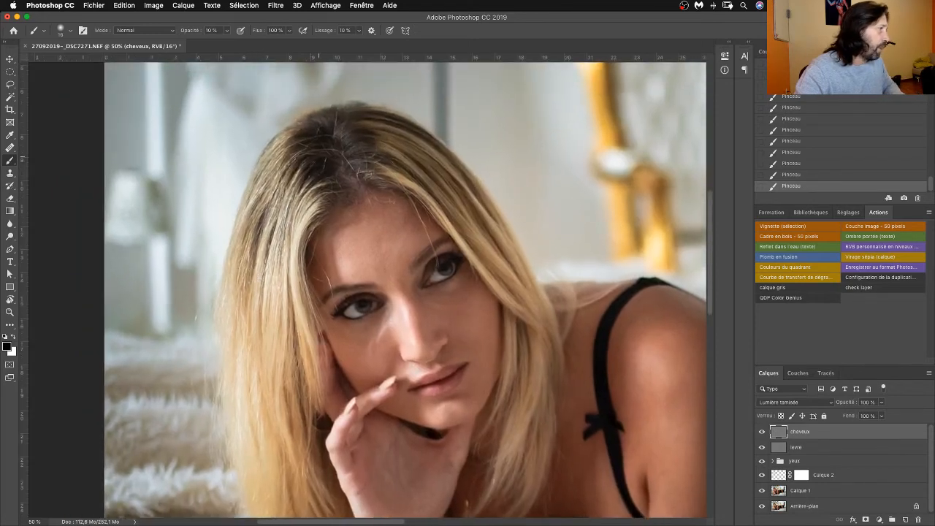
{"action": "key", "text": "x"}
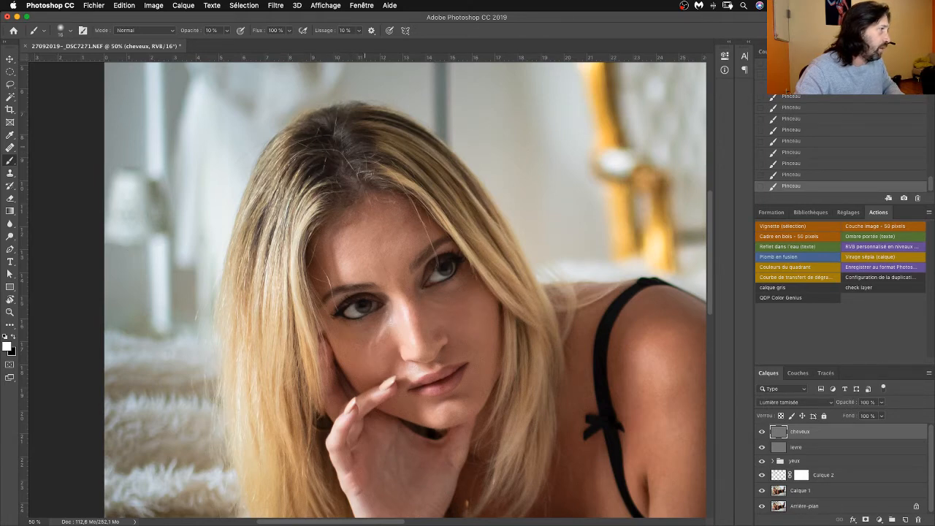
{"action": "key", "text": "x"}
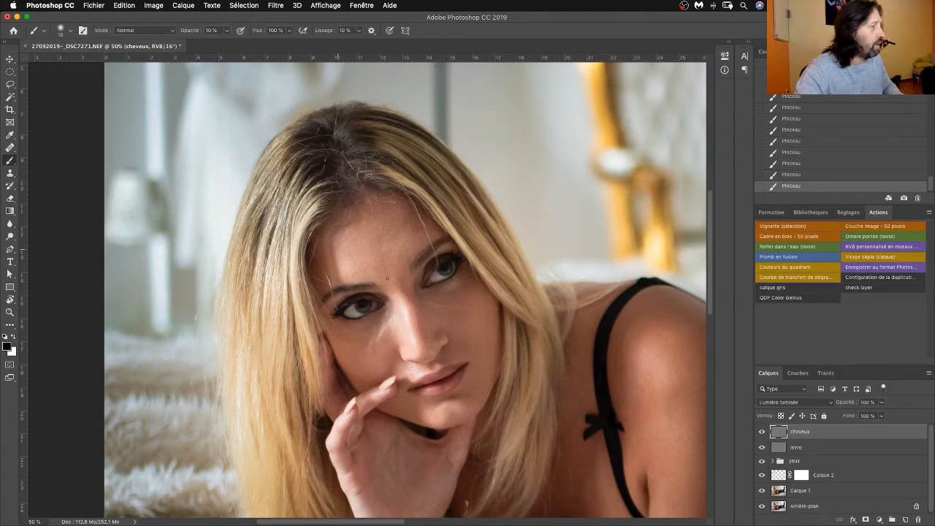
Compare the whole image with and without the hair retouching on the cheveux layer.
{"action": "key", "text": "super+minus"}
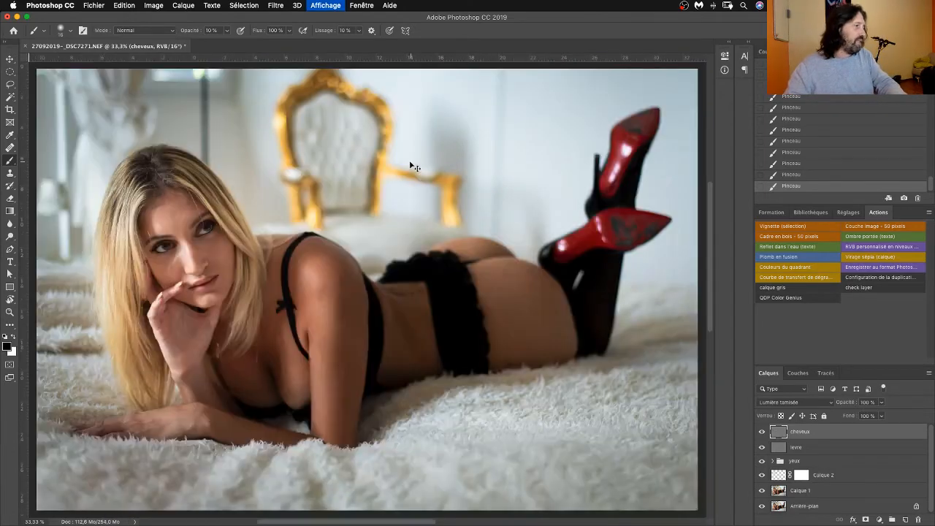
{"action": "key", "text": "super+minus"}
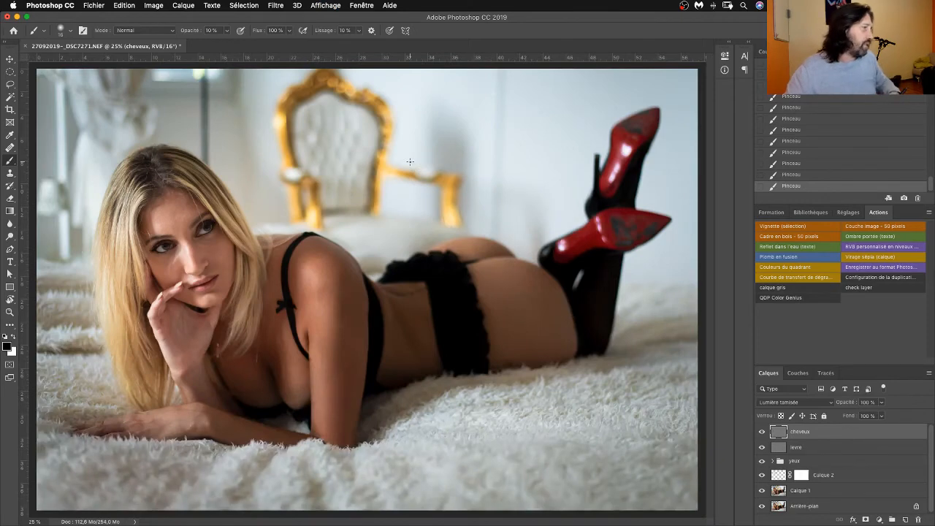
{"action": "left_click", "coordinate": [762, 433]}
{"action": "left_click", "coordinate": [762, 433]}
{"action": "left_click", "coordinate": [763, 434]}
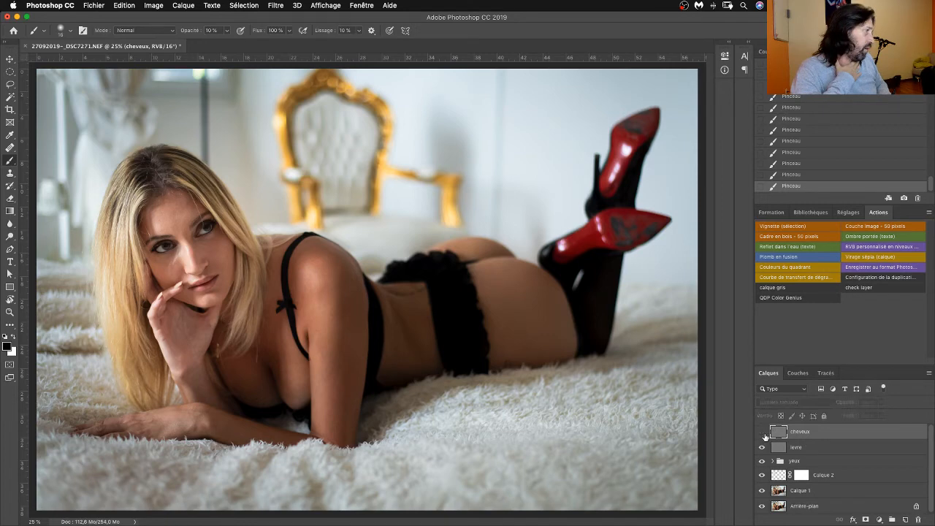
{"action": "left_click", "coordinate": [763, 435]}
{"action": "left_click", "coordinate": [763, 434]}
{"action": "left_click", "coordinate": [763, 434]}
{"action": "left_click", "coordinate": [762, 434]}
{"action": "left_click", "coordinate": [763, 434]}
{"action": "left_click", "coordinate": [762, 434]}
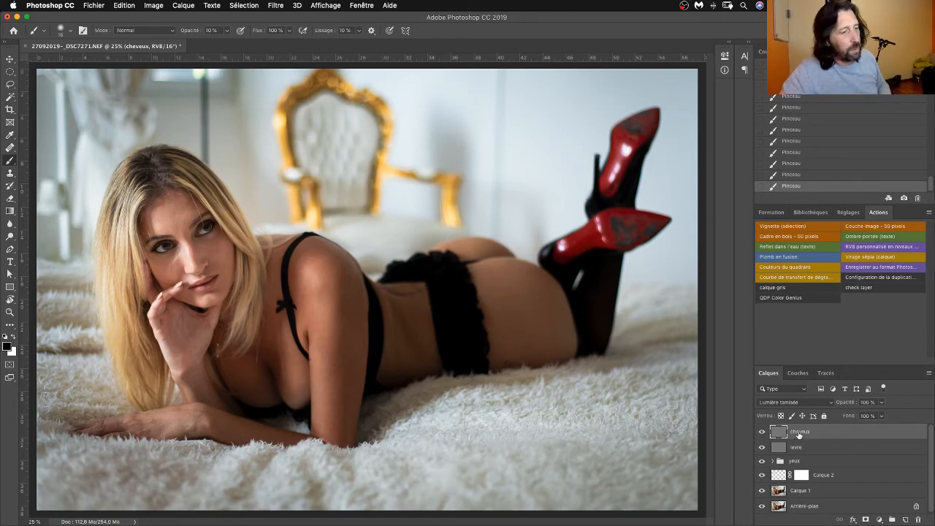
Add another gray layer with the "calque gris" action and enlarge the soft brush to about 358 px.
{"action": "left_click", "coordinate": [777, 289]}
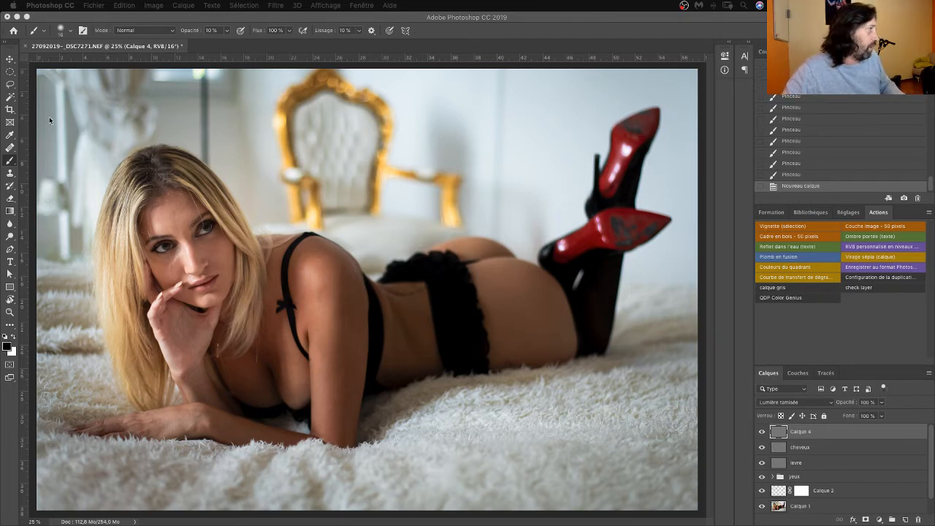
{"action": "left_click", "coordinate": [9, 160]}
{"action": "right_click", "coordinate": [9, 160]}
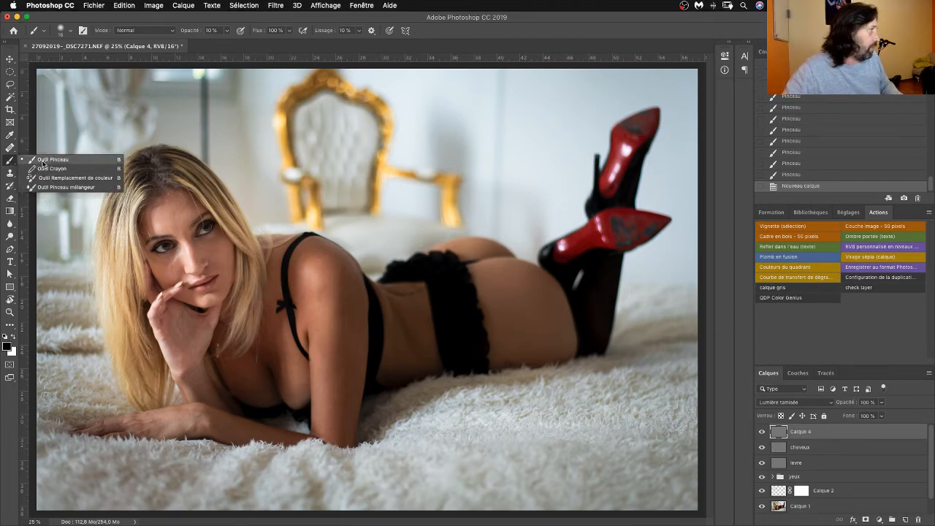
{"action": "right_click", "coordinate": [327, 191]}
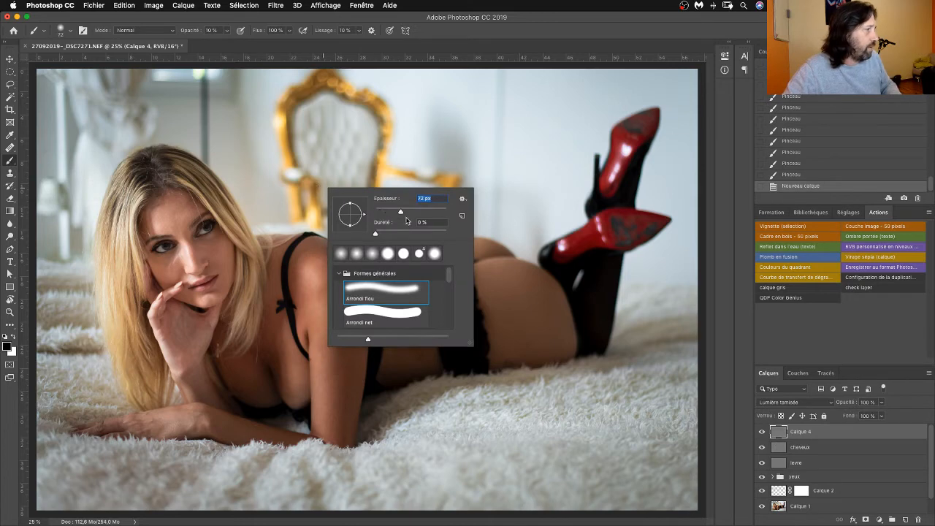
{"action": "left_click_drag", "start_coordinate": [401, 212], "coordinate": [435, 213]}
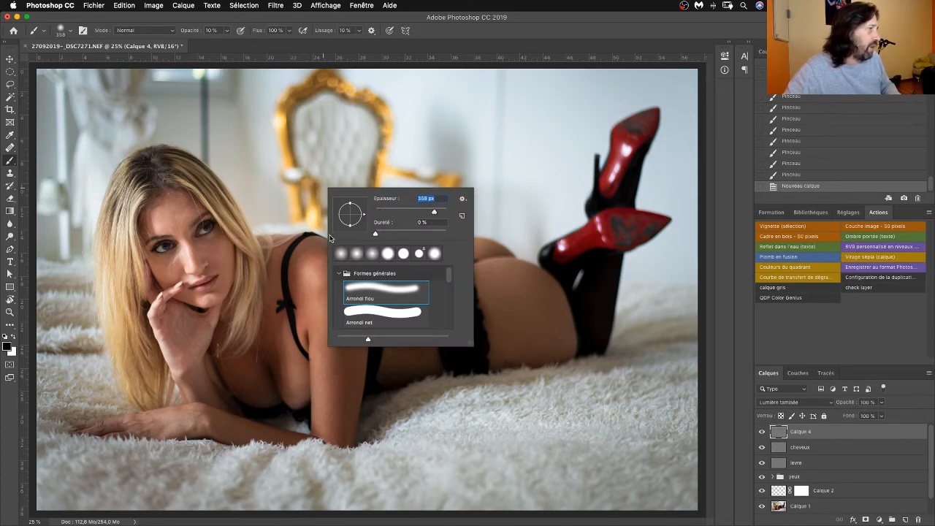
Keep the large soft brush and lower its opacity to 7 %.
{"action": "key", "text": "Return"}
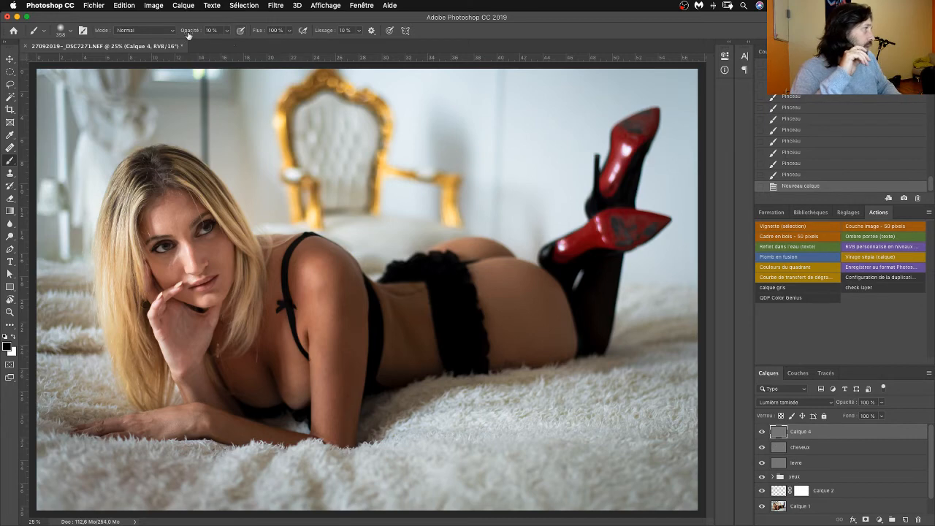
{"action": "left_click_drag", "start_coordinate": [188, 34], "coordinate": [184, 34]}
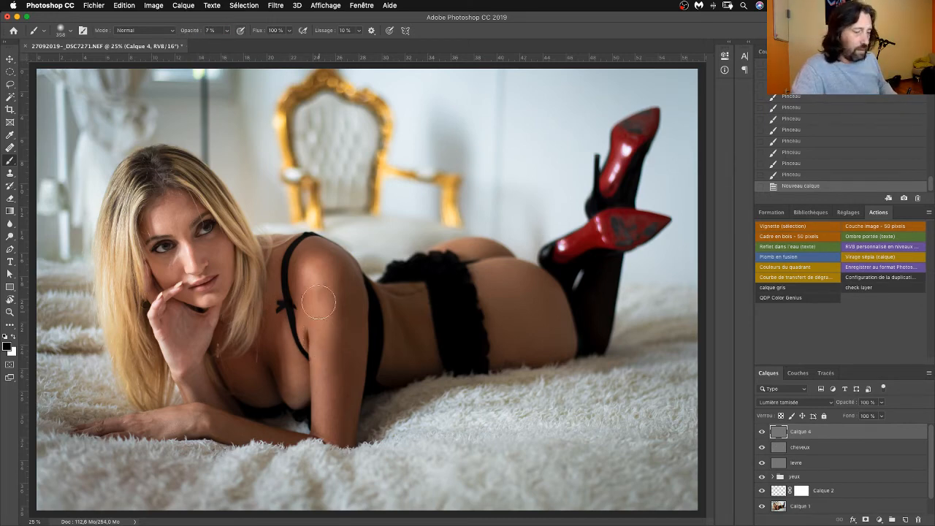
Dodge and burn the shoulder, arms, face, back and thighs on Calque 4, alternating white and black strokes at 7 % opacity.
{"action": "key", "text": "x"}
{"action": "mouse_move", "coordinate": [314, 270]}
{"action": "left_mouse_down"}
{"action": "mouse_move", "coordinate": [314, 280]}
{"action": "mouse_move", "coordinate": [312, 273]}
{"action": "left_mouse_up"}
{"action": "left_click_drag", "start_coordinate": [318, 313], "coordinate": [321, 343]}
{"action": "left_click_drag", "start_coordinate": [252, 400], "coordinate": [248, 406]}
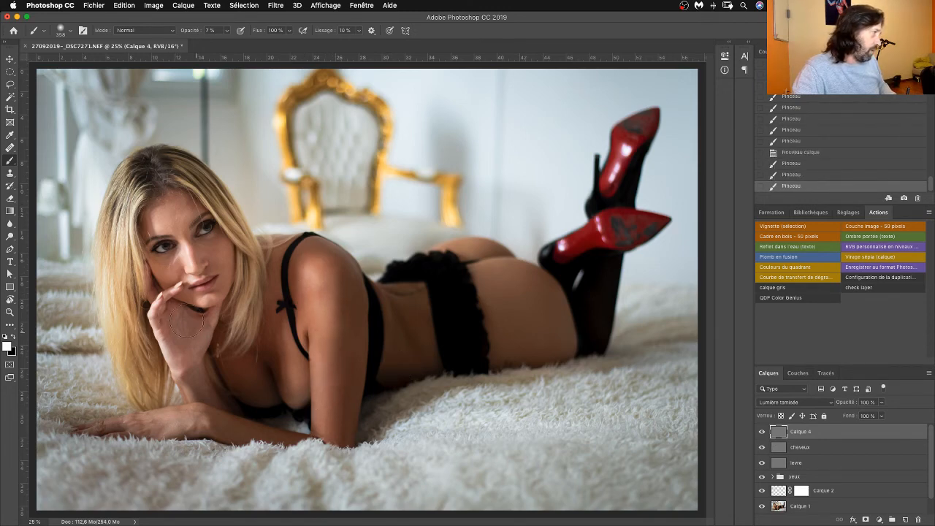
{"action": "left_click_drag", "start_coordinate": [168, 266], "coordinate": [174, 368]}
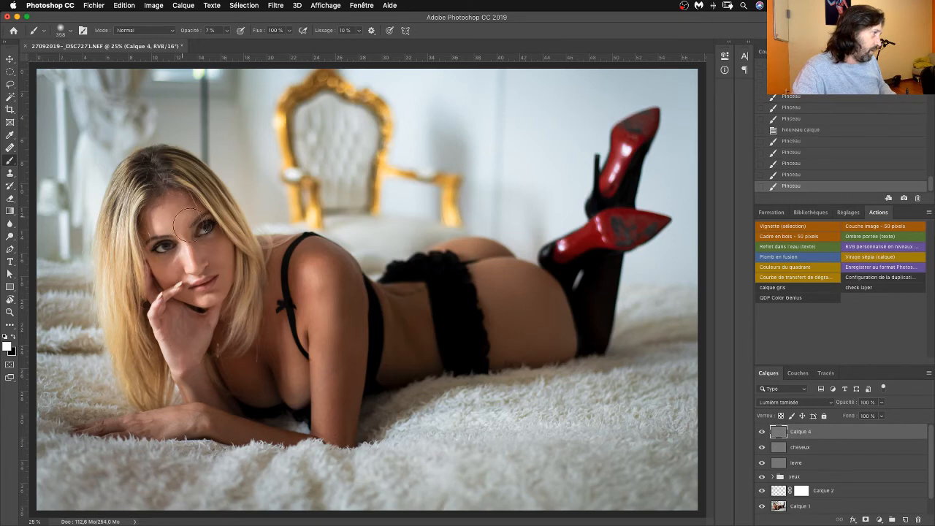
{"action": "left_click_drag", "start_coordinate": [210, 300], "coordinate": [217, 332]}
{"action": "left_click_drag", "start_coordinate": [305, 284], "coordinate": [443, 331]}
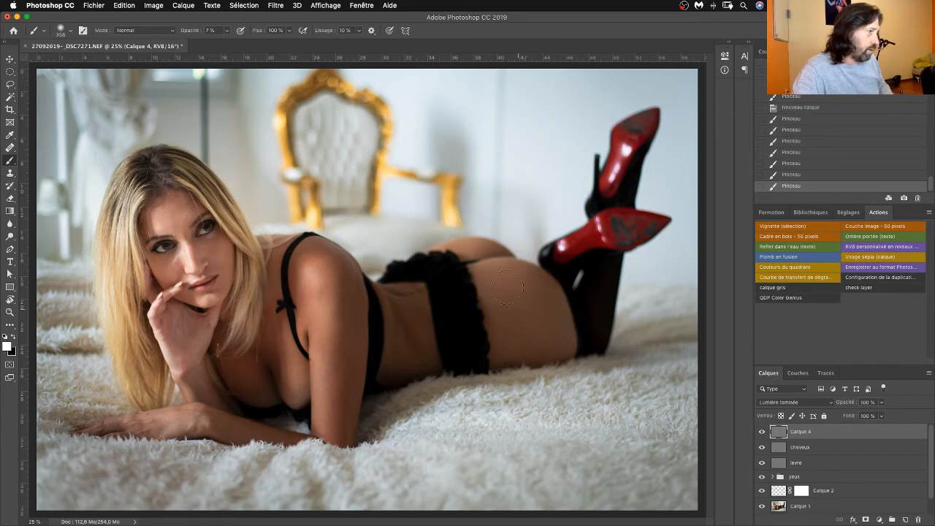
{"action": "left_click_drag", "start_coordinate": [553, 345], "coordinate": [496, 351]}
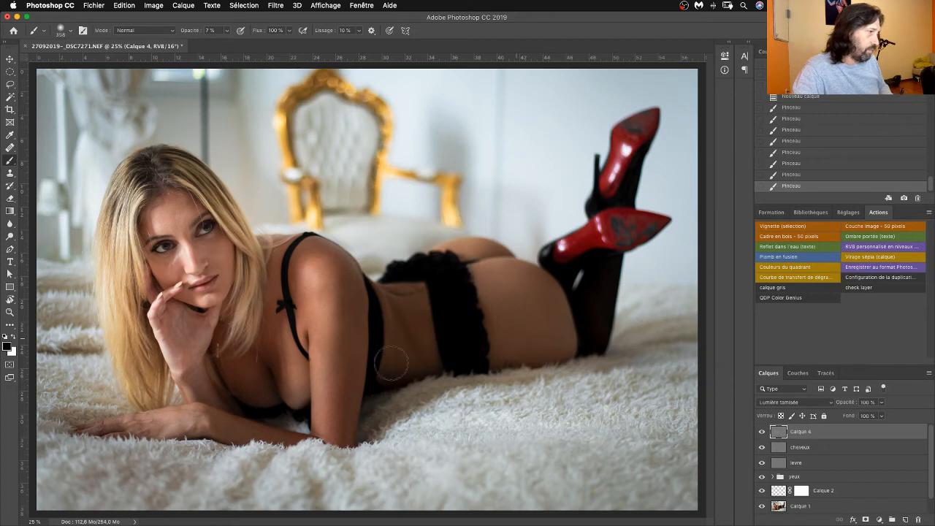
{"action": "mouse_move", "coordinate": [569, 345]}
{"action": "left_mouse_down"}
{"action": "mouse_move", "coordinate": [432, 360]}
{"action": "mouse_move", "coordinate": [607, 338]}
{"action": "mouse_move", "coordinate": [491, 364]}
{"action": "mouse_move", "coordinate": [531, 356]}
{"action": "mouse_move", "coordinate": [553, 315]}
{"action": "mouse_move", "coordinate": [446, 317]}
{"action": "left_mouse_up"}
{"action": "key", "text": "x"}
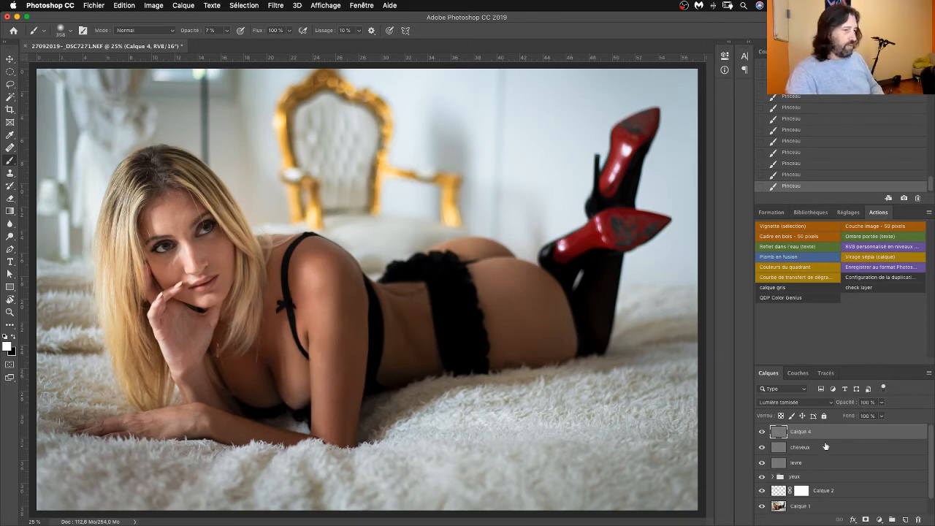
Compare the image with and without the body dodge and burn on Calque 4.
{"action": "left_click", "coordinate": [762, 431]}
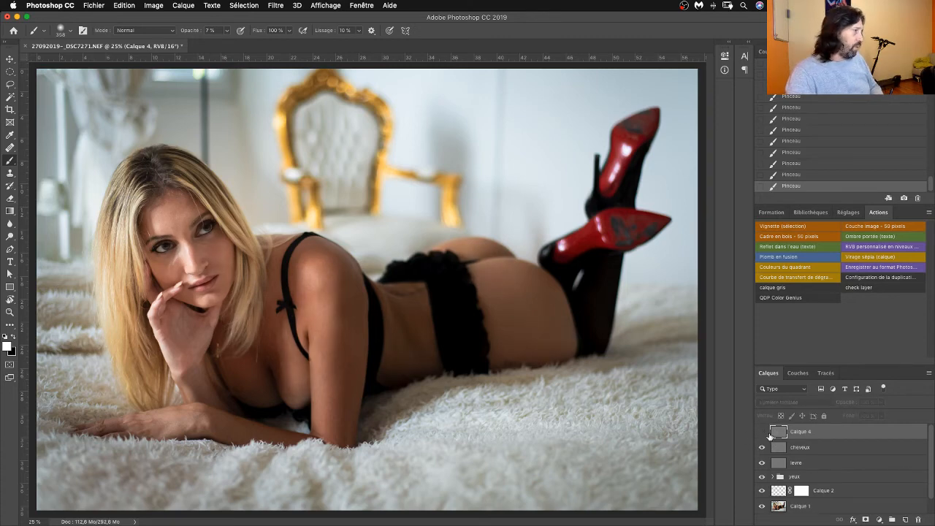
{"action": "left_click", "coordinate": [762, 432]}
{"action": "left_click", "coordinate": [762, 431]}
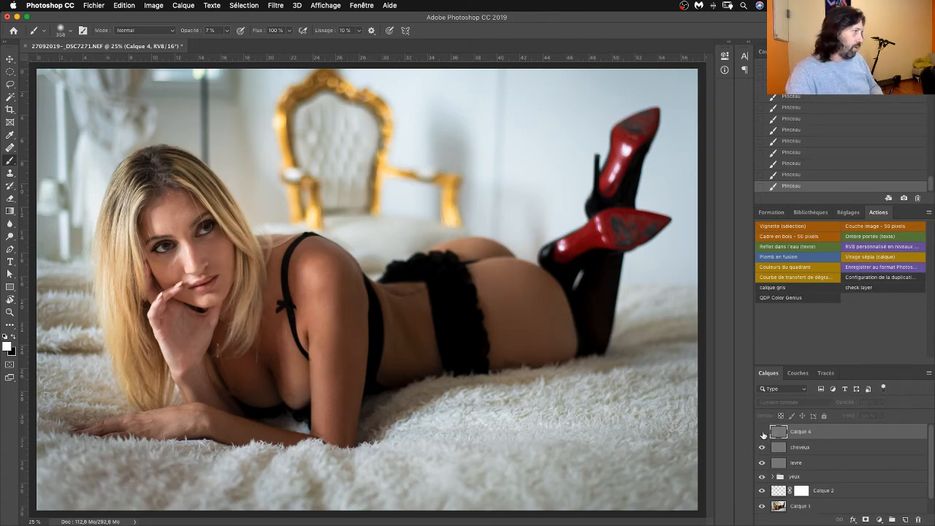
{"action": "left_click", "coordinate": [763, 432]}
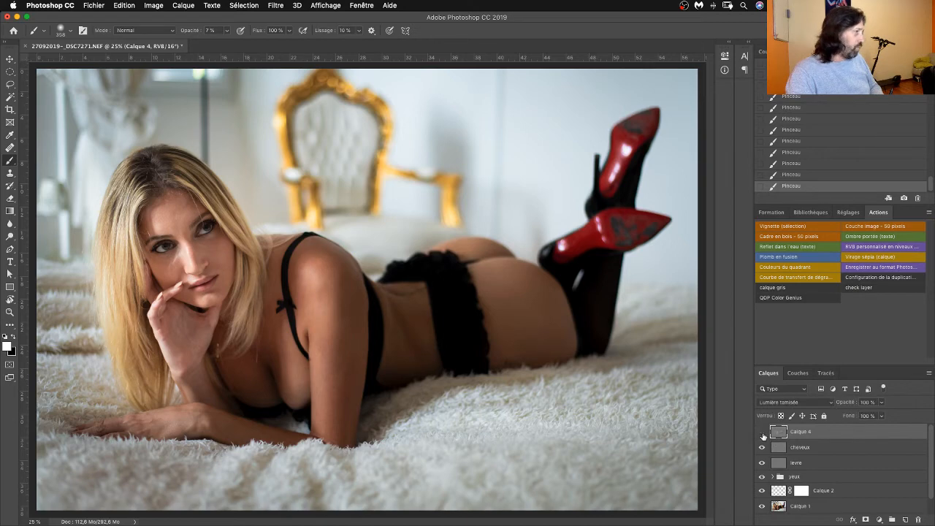
{"action": "left_click", "coordinate": [762, 434]}
{"action": "left_click", "coordinate": [763, 434]}
{"action": "left_click", "coordinate": [763, 434]}
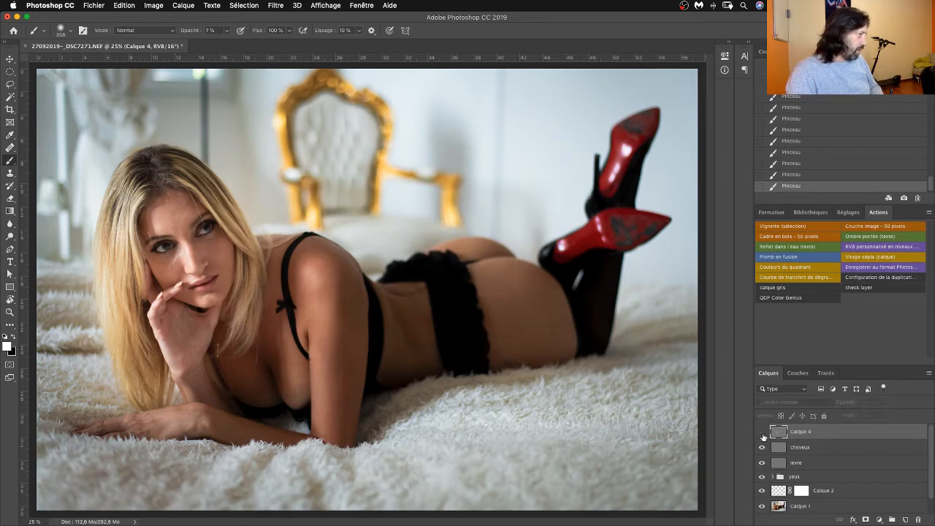
{"action": "left_click", "coordinate": [763, 434]}
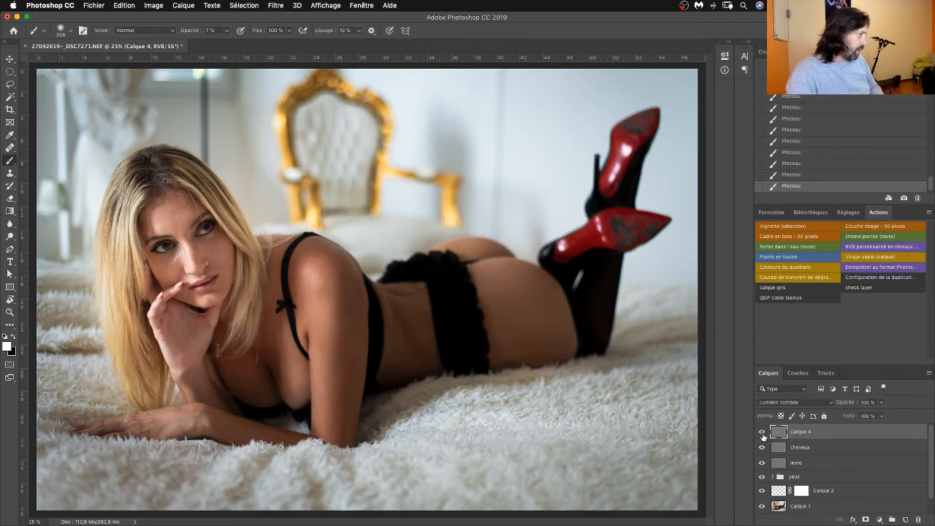
Revert the history to the "Nouveau calque" state, discarding all brush strokes on Calque 4.
{"action": "left_click", "coordinate": [761, 99]}
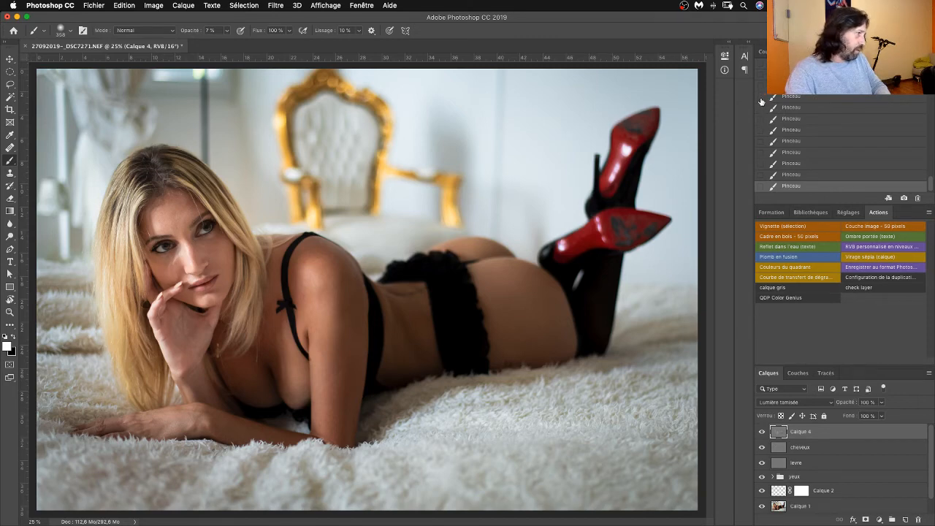
{"action": "left_click", "coordinate": [790, 110]}
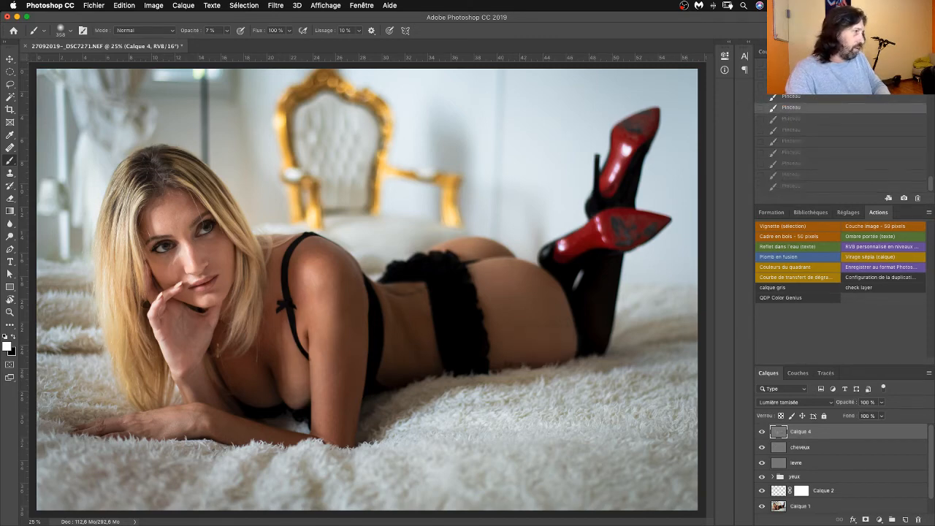
{"action": "left_click", "coordinate": [789, 85]}
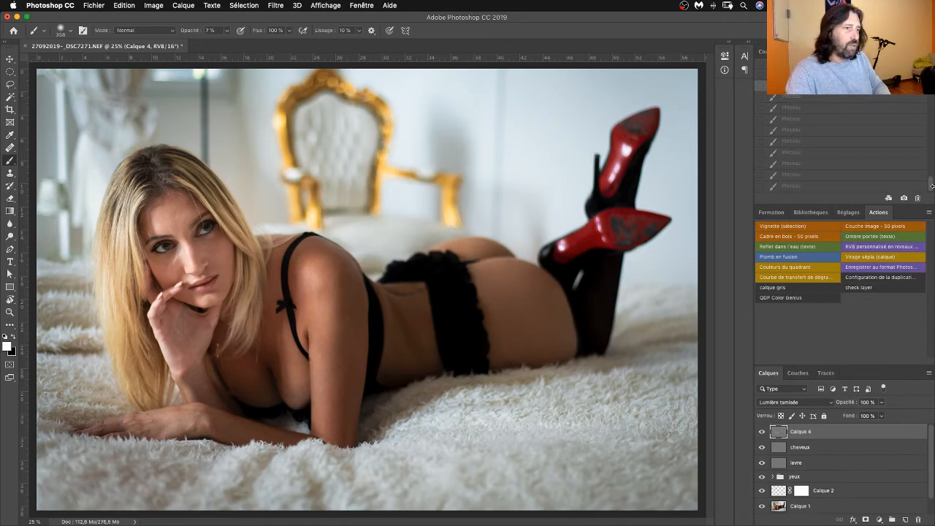
{"action": "scroll", "coordinate": [793, 138], "scroll_direction": "up", "scroll_amount": 5}
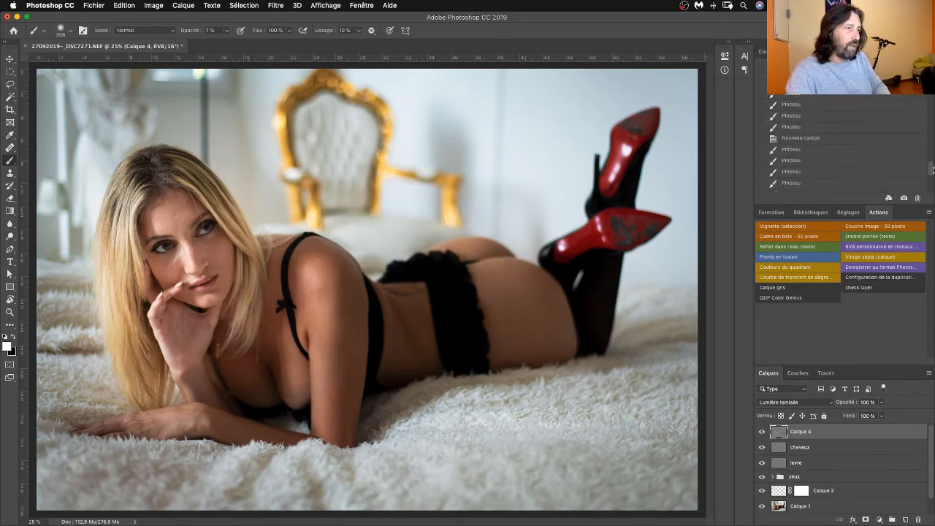
{"action": "left_click", "coordinate": [792, 138]}
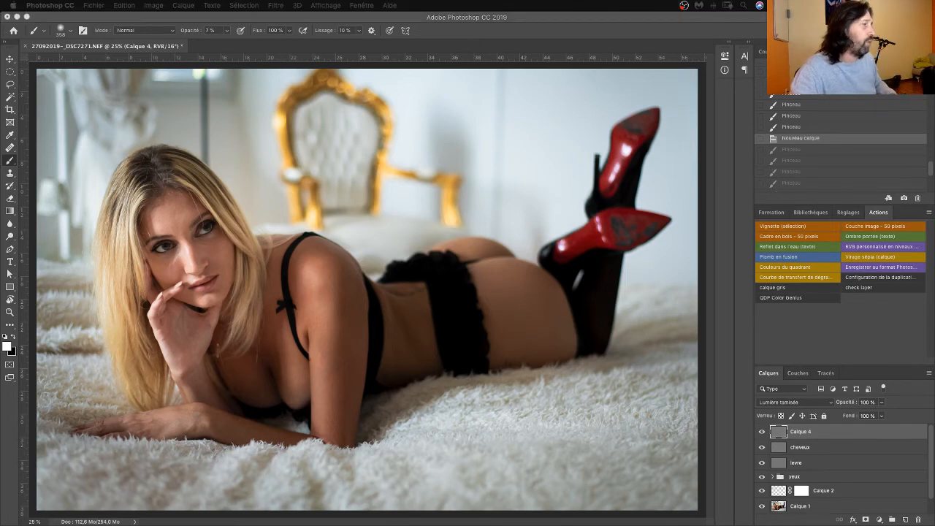
Darken the arm's outer edge with black on Calque 4, and brighten the shoulder, arms, face and body highlights with white.
{"action": "left_click", "coordinate": [325, 290]}
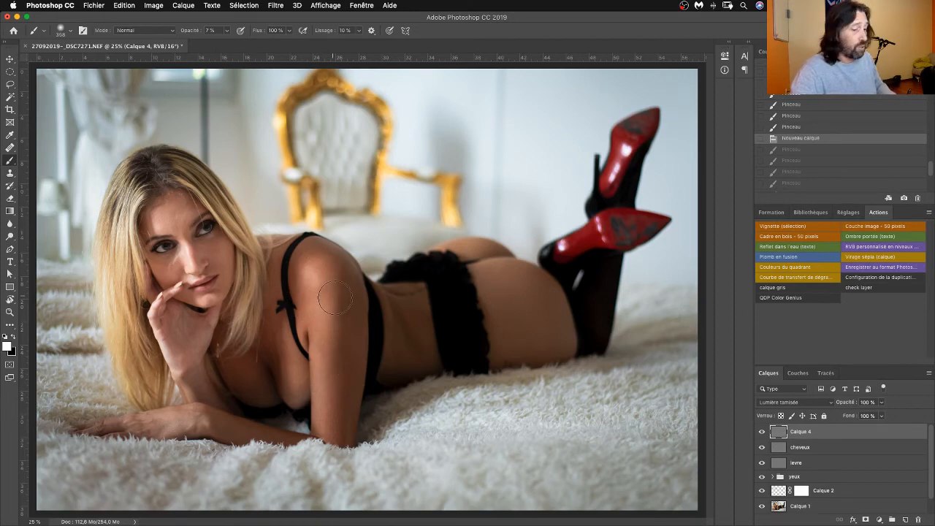
{"action": "key", "text": "x"}
{"action": "mouse_move", "coordinate": [343, 292]}
{"action": "left_mouse_down"}
{"action": "mouse_move", "coordinate": [357, 424]}
{"action": "mouse_move", "coordinate": [340, 449]}
{"action": "left_mouse_up"}
{"action": "key", "text": "x"}
{"action": "mouse_move", "coordinate": [312, 281]}
{"action": "left_mouse_down"}
{"action": "mouse_move", "coordinate": [322, 369]}
{"action": "mouse_move", "coordinate": [321, 358]}
{"action": "mouse_move", "coordinate": [307, 425]}
{"action": "left_mouse_up"}
{"action": "mouse_move", "coordinate": [309, 280]}
{"action": "left_mouse_down"}
{"action": "mouse_move", "coordinate": [304, 397]}
{"action": "mouse_move", "coordinate": [245, 425]}
{"action": "mouse_move", "coordinate": [166, 419]}
{"action": "left_mouse_up"}
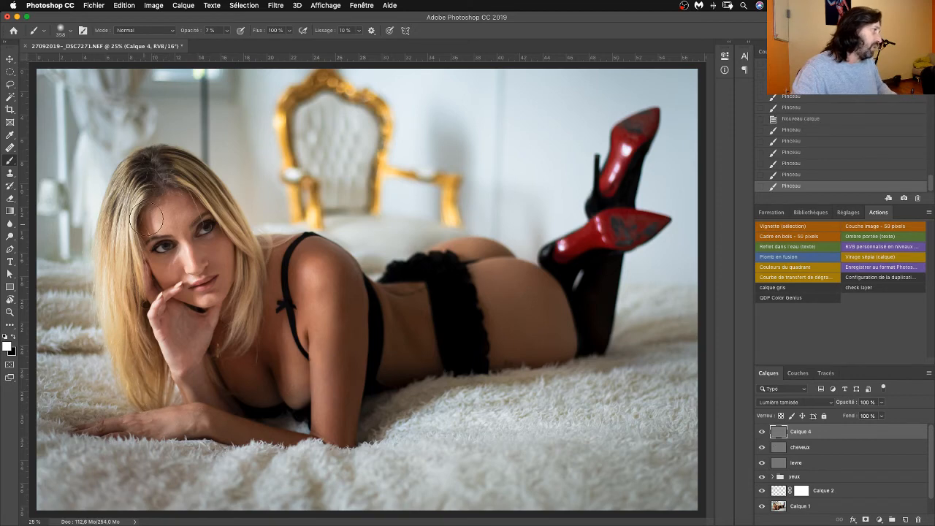
{"action": "mouse_move", "coordinate": [146, 218]}
{"action": "left_mouse_down"}
{"action": "mouse_move", "coordinate": [165, 219]}
{"action": "mouse_move", "coordinate": [150, 266]}
{"action": "mouse_move", "coordinate": [170, 342]}
{"action": "mouse_move", "coordinate": [187, 348]}
{"action": "left_mouse_up"}
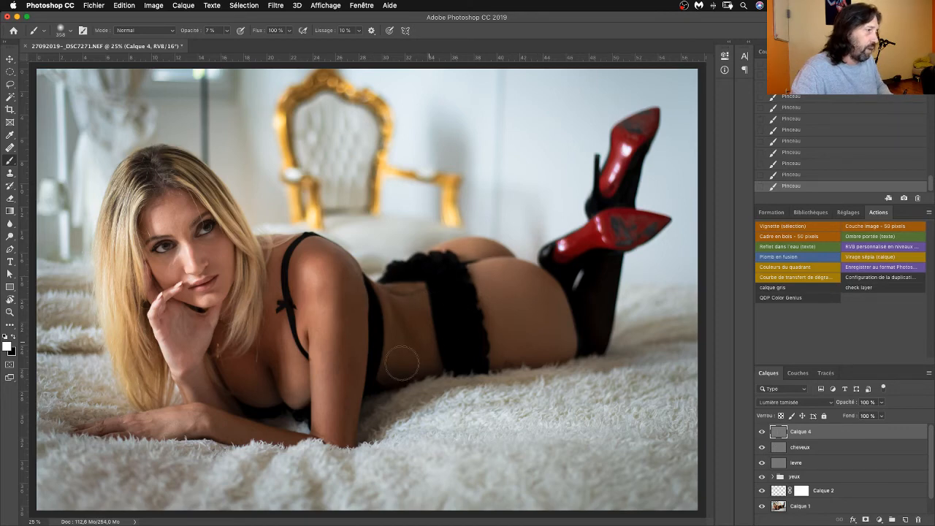
{"action": "key", "text": "x"}
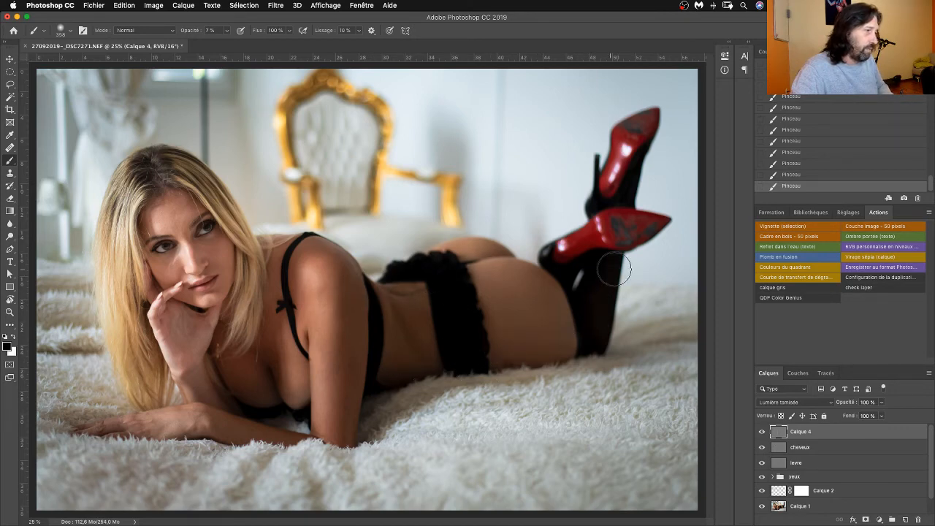
Toggle Calque 4's visibility to compare the body before and after the repainted highlights and shadows.
{"action": "left_click", "coordinate": [764, 432]}
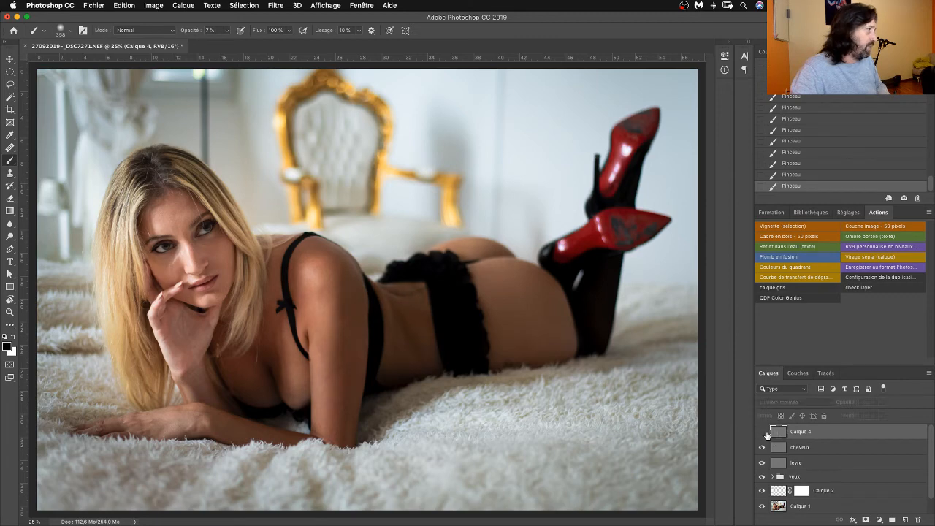
{"action": "left_click", "coordinate": [765, 432]}
{"action": "left_click", "coordinate": [765, 433]}
{"action": "left_click", "coordinate": [764, 432]}
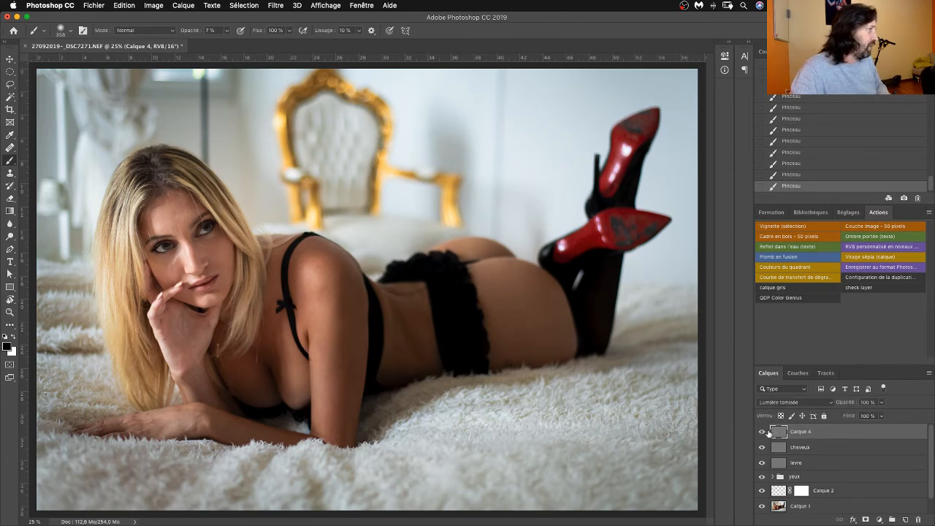
{"action": "left_click", "coordinate": [764, 433]}
{"action": "left_click", "coordinate": [764, 432]}
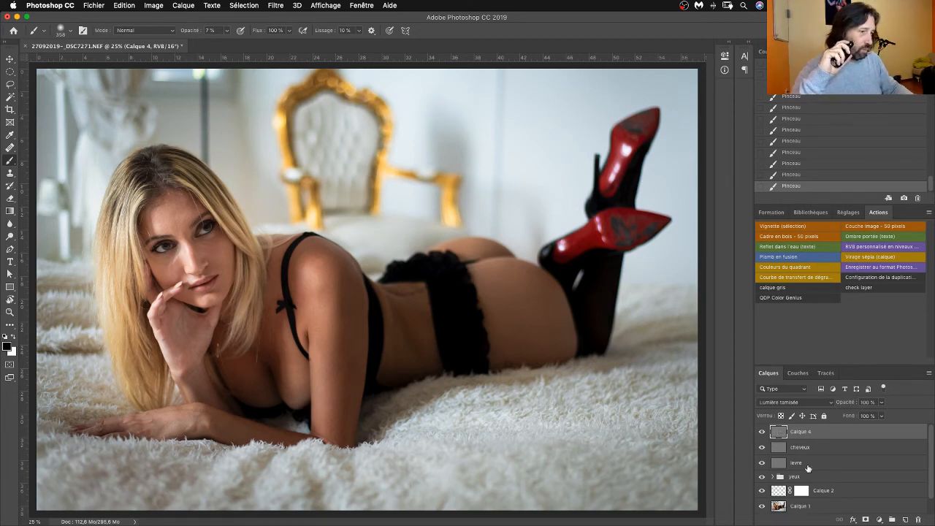
{"action": "left_click", "coordinate": [763, 432]}
{"action": "left_click", "coordinate": [764, 431]}
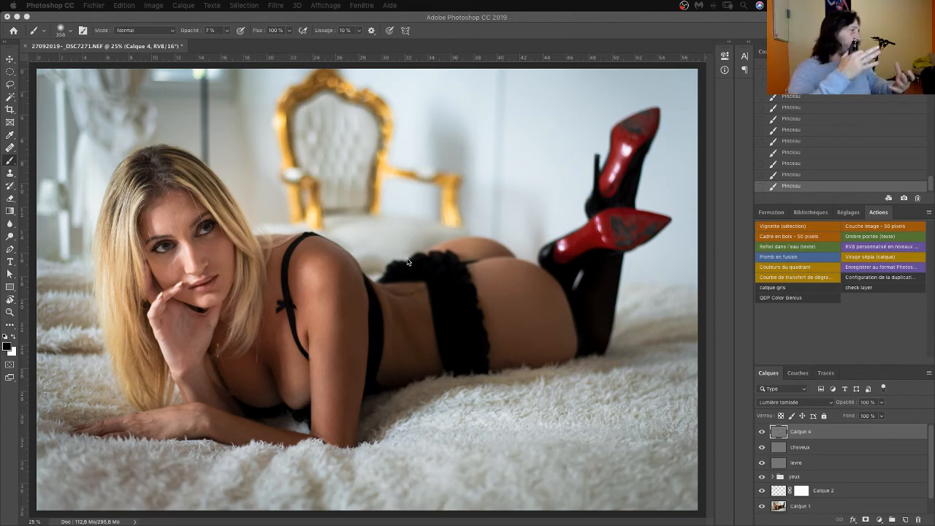
Run the "QDP Color Genius" action, collapse the information panel, and run the action again for a different colour grade.
{"action": "left_click", "coordinate": [786, 328]}
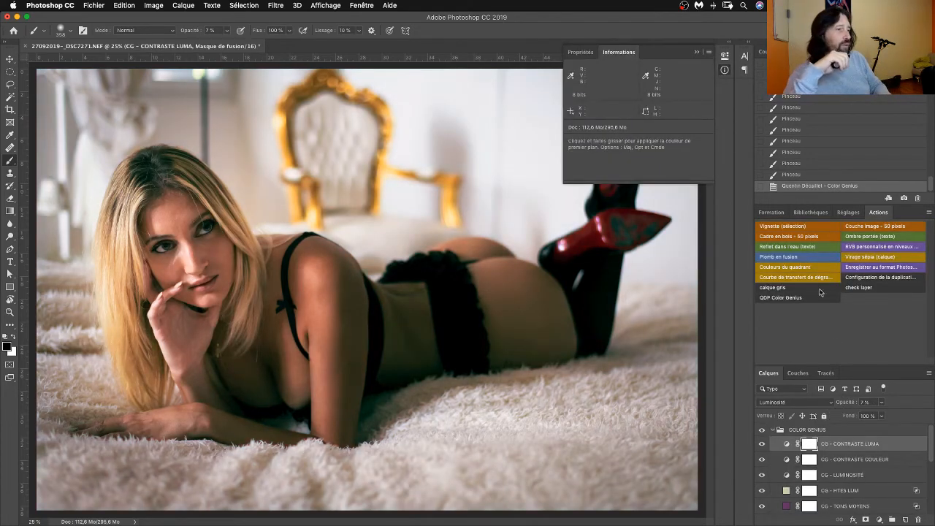
{"action": "left_click", "coordinate": [697, 53]}
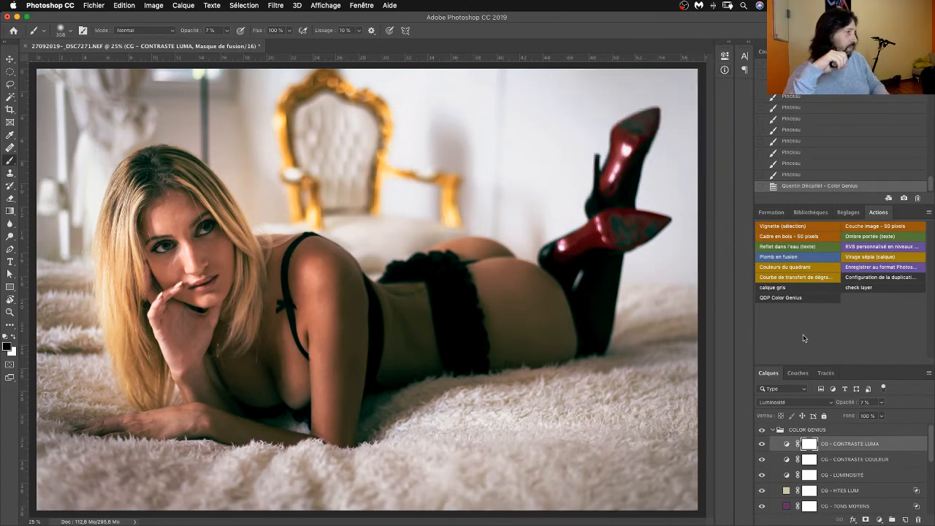
{"action": "left_click", "coordinate": [783, 300]}
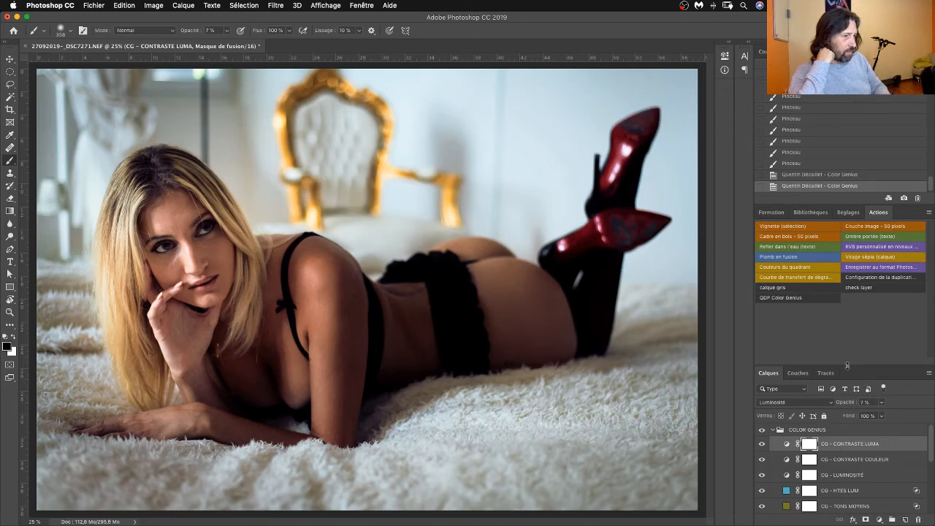
Enlarge the layer list and increase the opacity of the CG - CONTRASTE COULEUR layer.
{"action": "left_click_drag", "start_coordinate": [847, 366], "coordinate": [850, 317]}
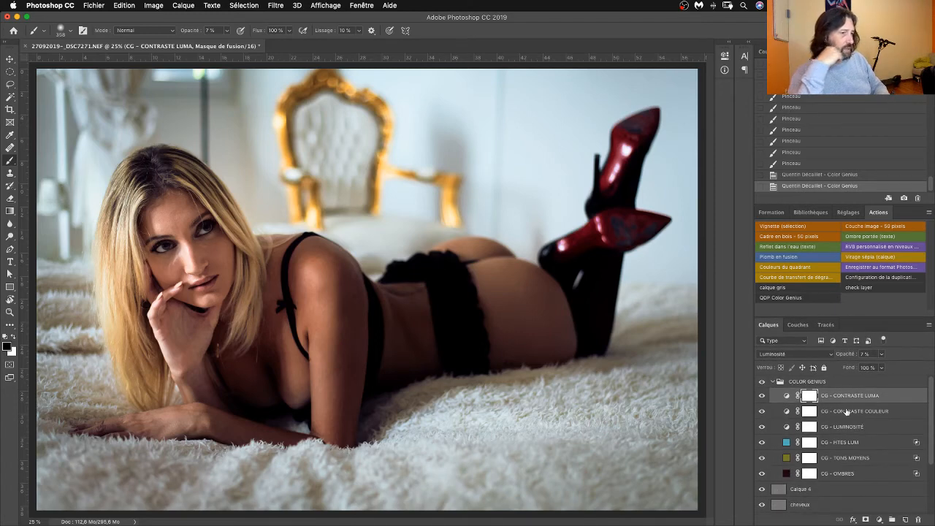
{"action": "left_click", "coordinate": [840, 412]}
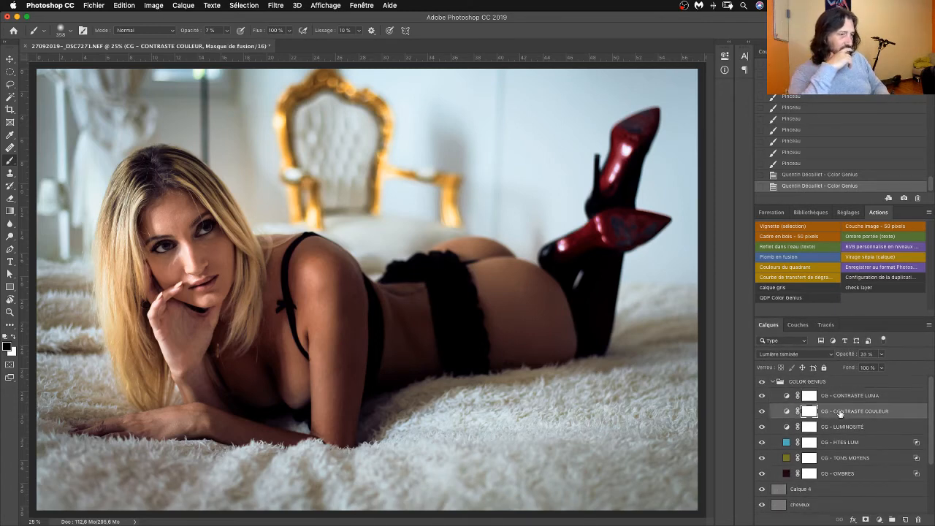
{"action": "left_click", "coordinate": [863, 355]}
{"action": "key", "text": "Up"}
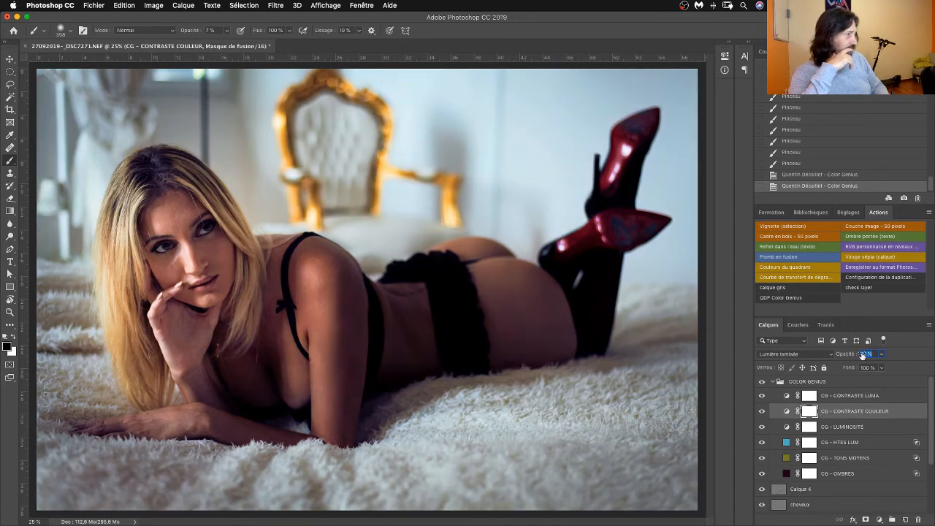
{"action": "key", "text": "shift+Up"}
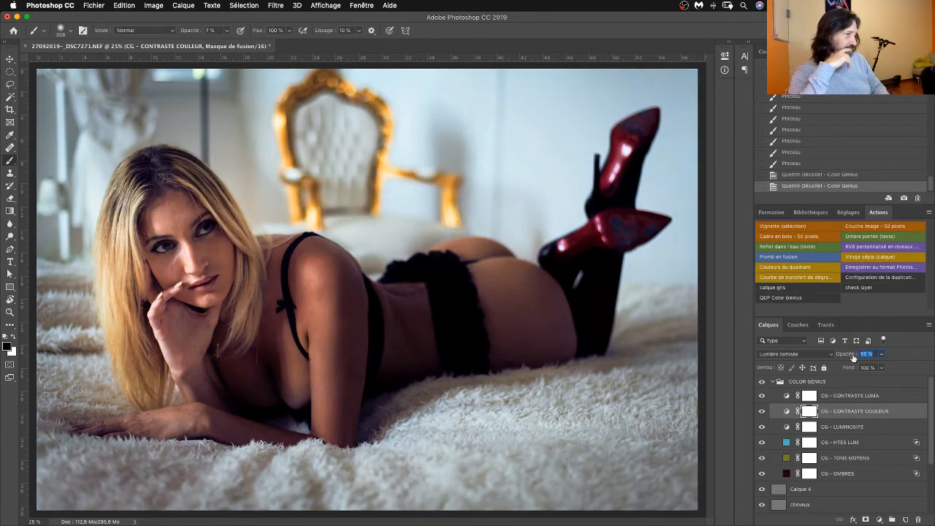
{"action": "key", "text": "Return"}
Set the opacity of the CG - CONTRASTE LUMA layer to 26 %.
{"action": "left_click", "coordinate": [840, 396]}
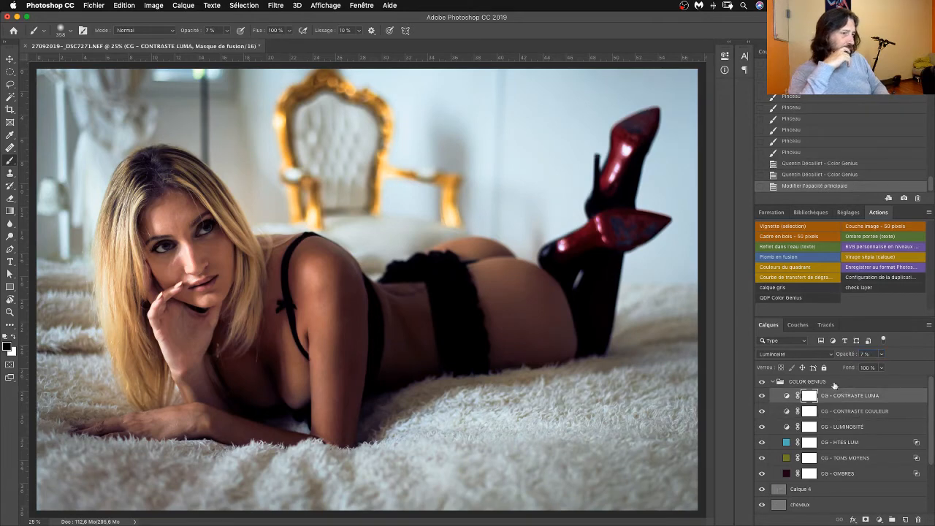
{"action": "left_click", "coordinate": [842, 356]}
{"action": "key", "text": "Down"}
{"action": "key", "text": "Down"}
{"action": "key", "text": "Down"}
{"action": "key", "text": "Down"}
{"action": "key", "text": "Down"}
{"action": "key", "text": "Down"}
{"action": "key", "text": "Down"}
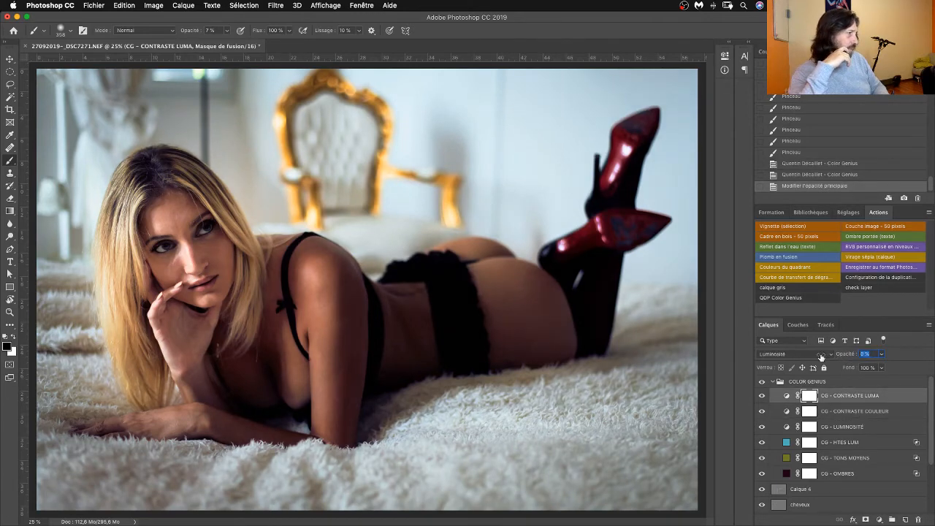
{"action": "left_click_drag", "start_coordinate": [821, 356], "coordinate": [830, 362]}
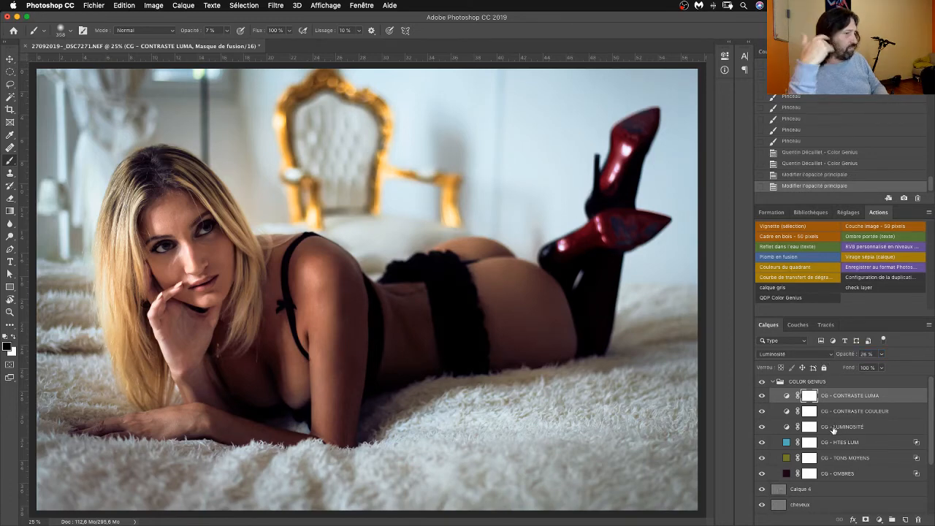
Adjust the opacity of the CG - LUMINOSITÉ layer inside the COLOR GENIUS group.
{"action": "left_click", "coordinate": [832, 429]}
{"action": "left_click", "coordinate": [860, 355]}
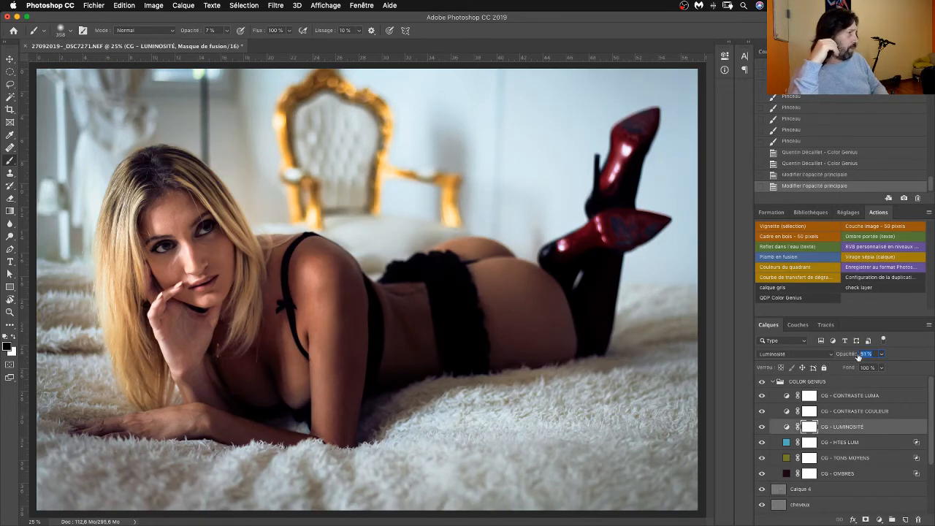
{"action": "type", "text": "88"}
{"action": "key", "text": "Return"}
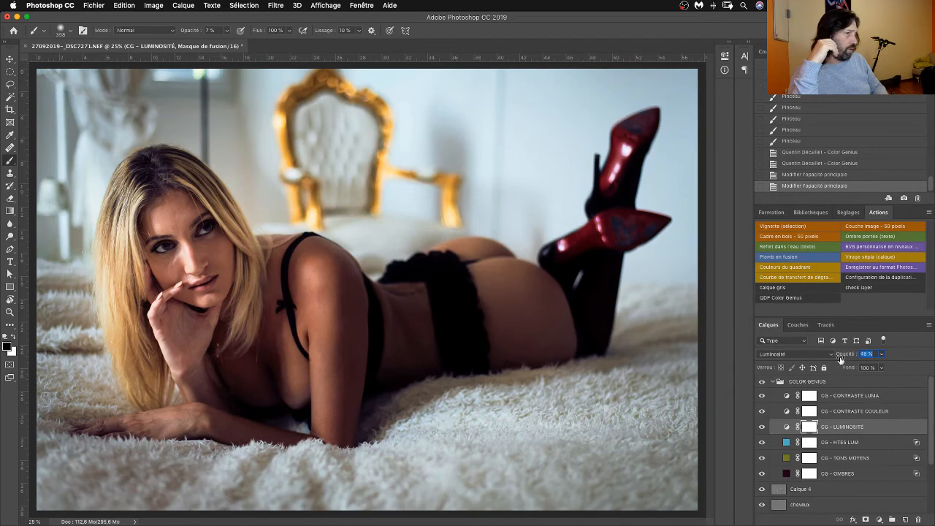
Collapse the COLOR GENIUS group and rename it COLOR GENIUS 1.
{"action": "left_click", "coordinate": [773, 382]}
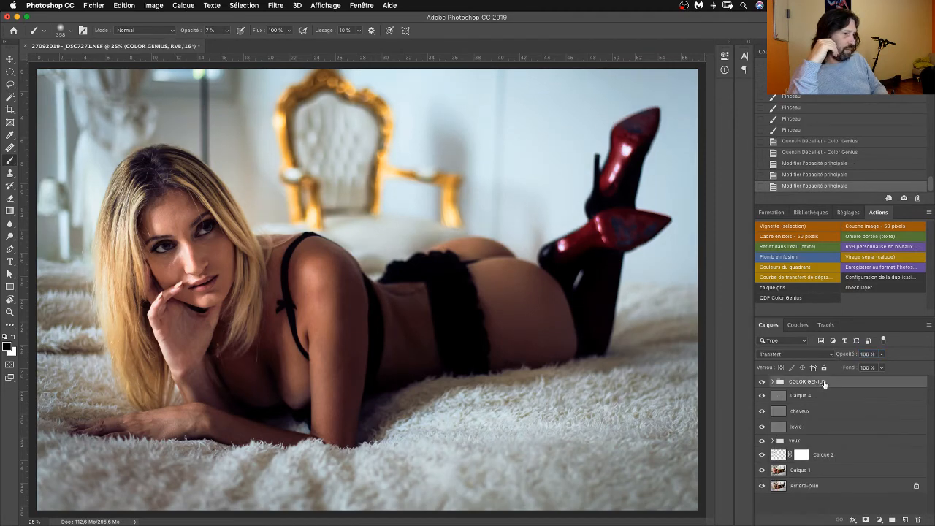
{"action": "double_click", "coordinate": [825, 382]}
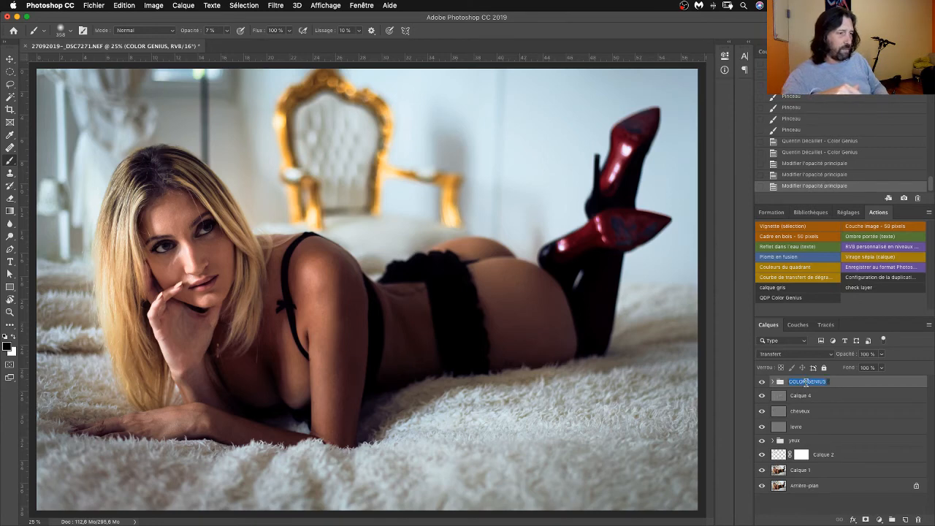
{"action": "left_click", "coordinate": [828, 382]}
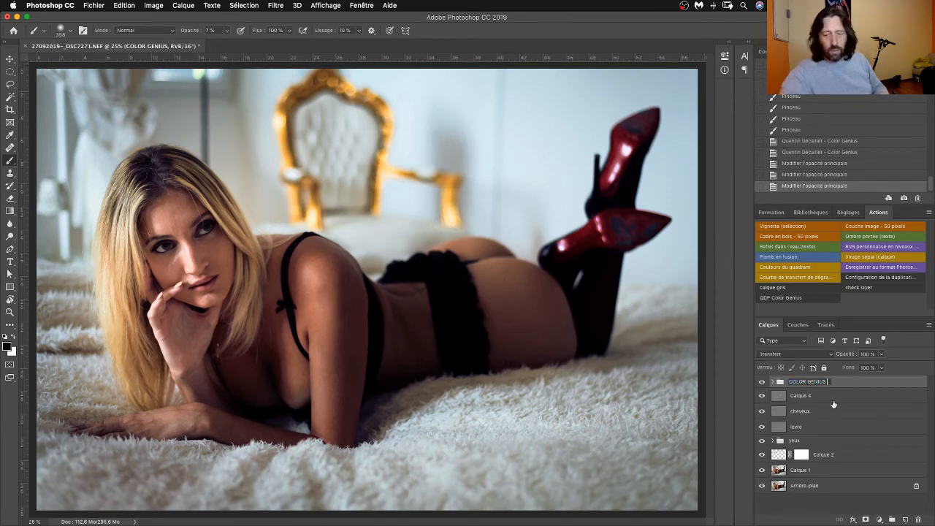
{"action": "type", "text": "1"}
{"action": "key", "text": "Return"}
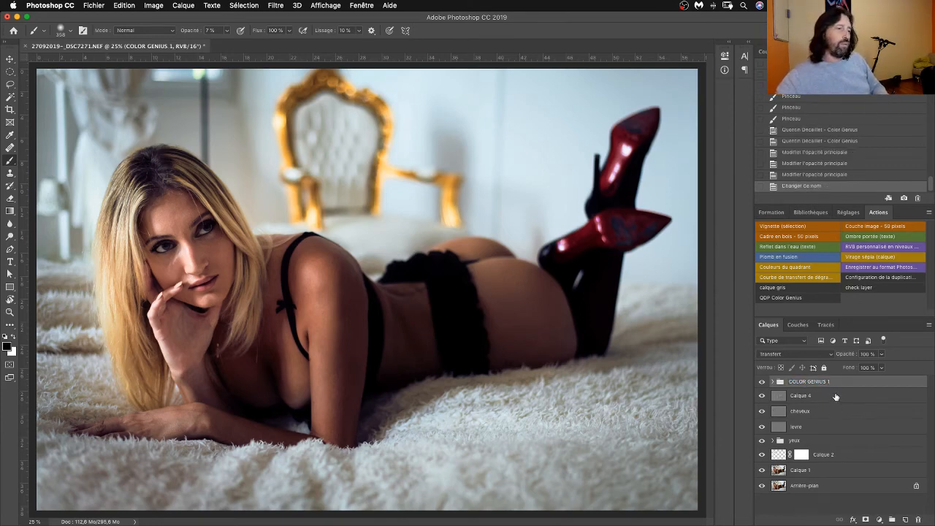
Set the COLOR GENIUS 1 group's opacity to 61 % and toggle its visibility to compare the colour grade.
{"action": "left_click_drag", "start_coordinate": [847, 358], "coordinate": [825, 369]}
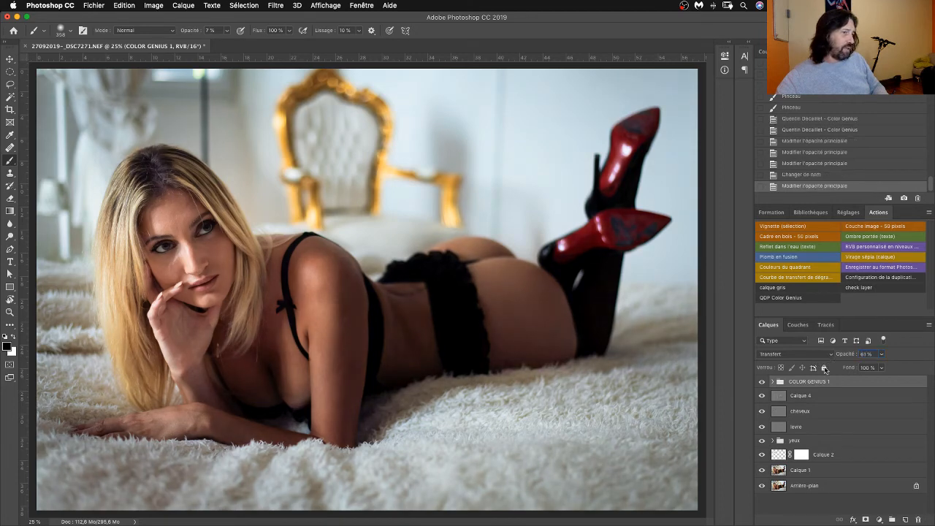
{"action": "left_click", "coordinate": [762, 382]}
{"action": "left_click", "coordinate": [762, 383]}
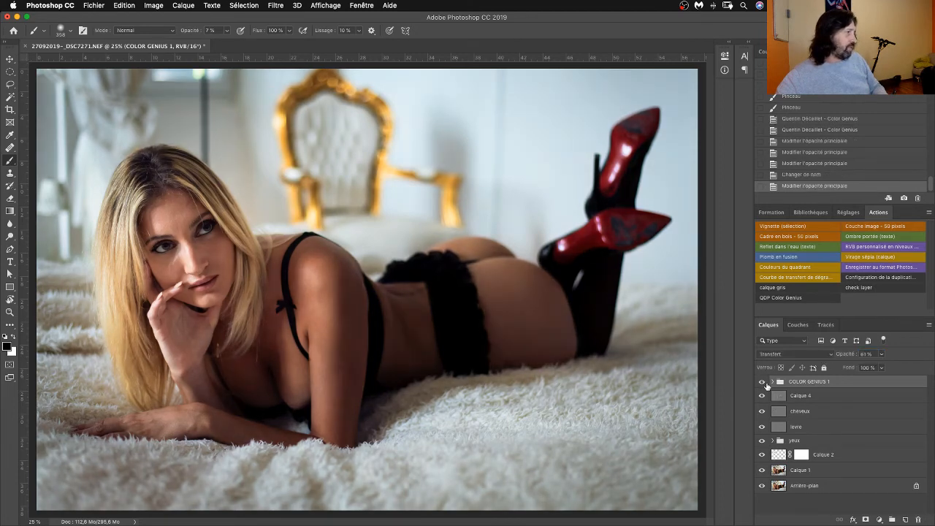
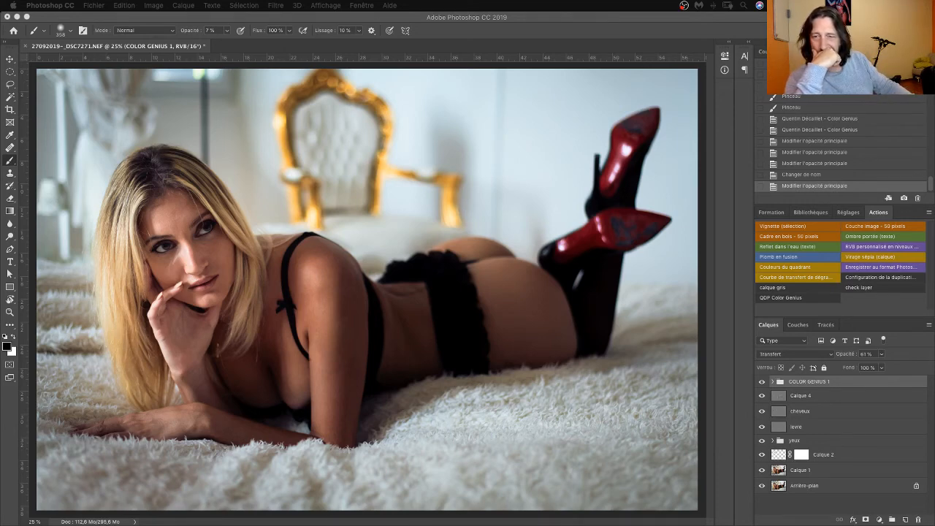
Run the "QDP Color Genius" action repeatedly for alternative second colour grades over COLOR GENIUS 1, collapsing the information panel.
{"action": "left_click", "coordinate": [793, 302]}
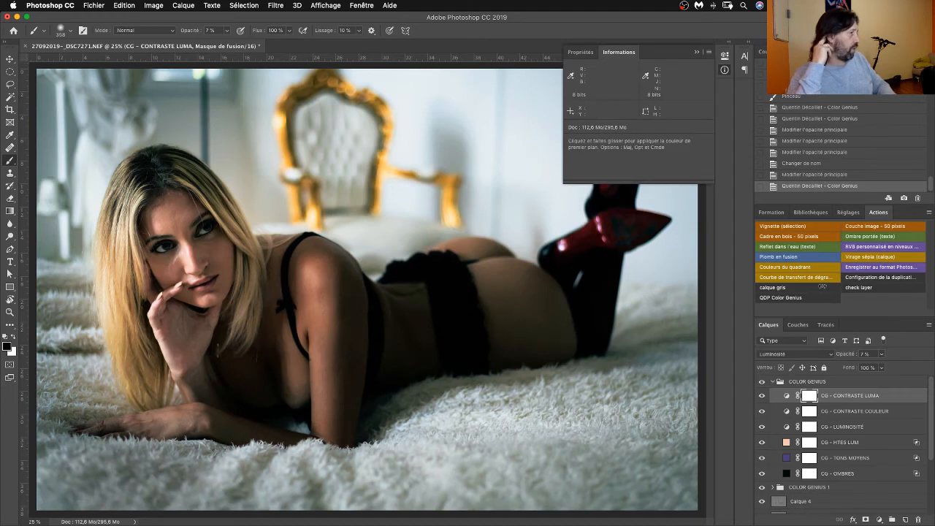
{"action": "left_click", "coordinate": [696, 52]}
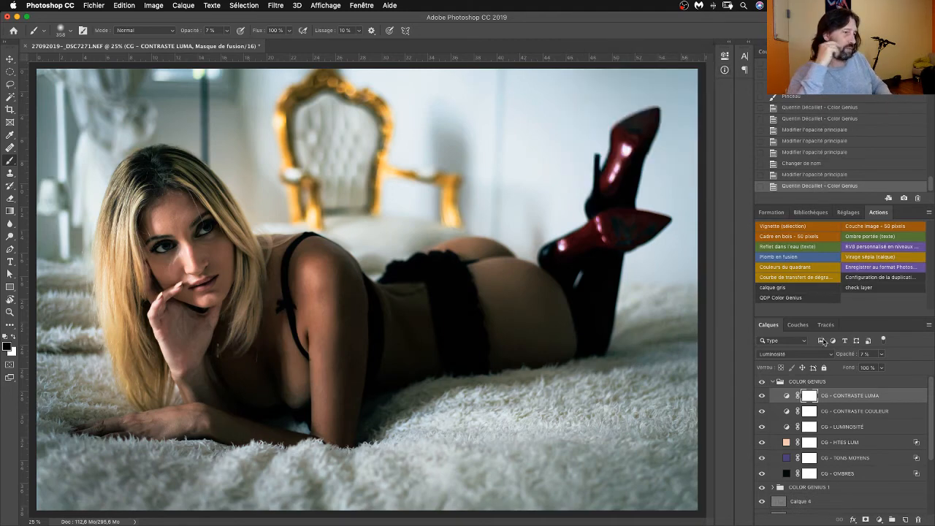
{"action": "left_click", "coordinate": [781, 298]}
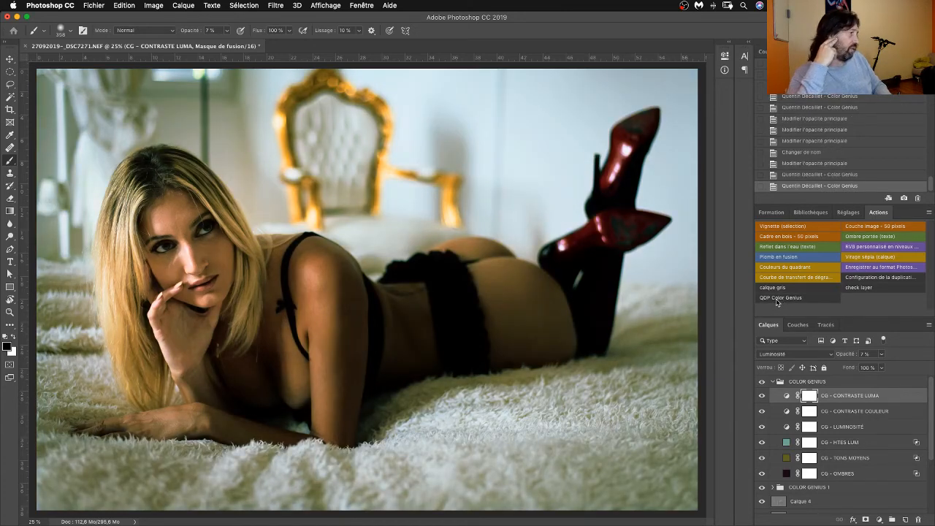
{"action": "left_click", "coordinate": [780, 298]}
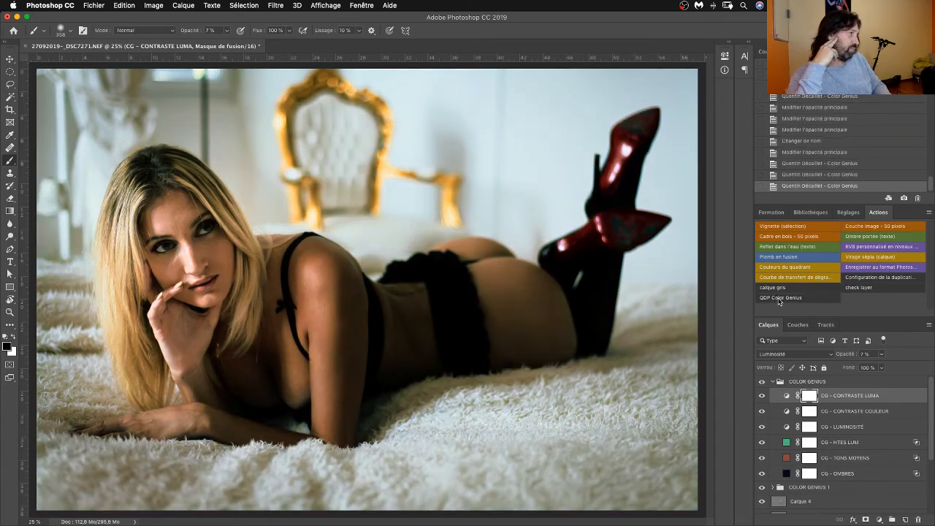
{"action": "left_click", "coordinate": [780, 298]}
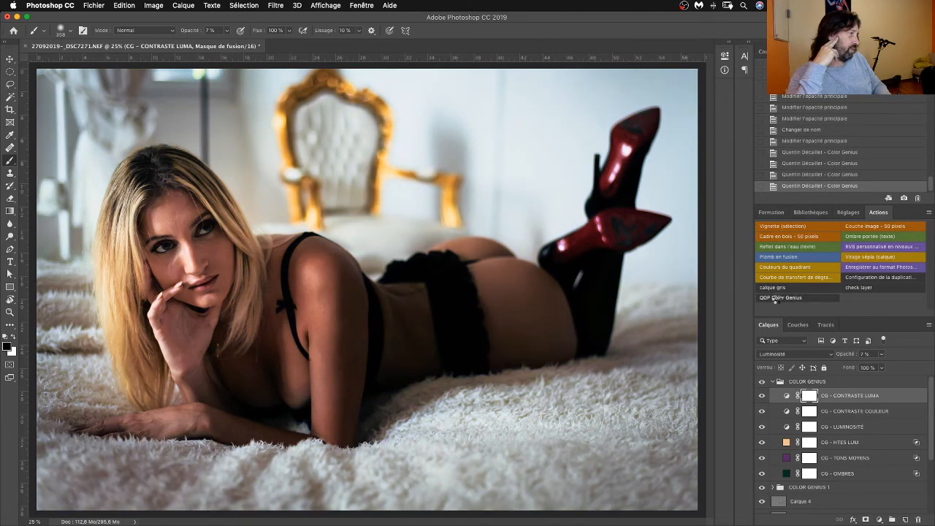
{"action": "left_click", "coordinate": [777, 298]}
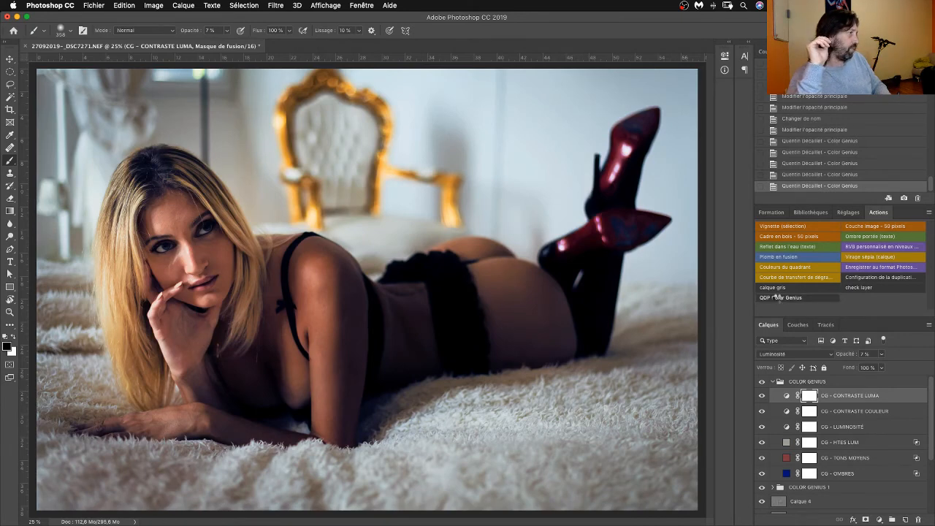
{"action": "left_click", "coordinate": [778, 298]}
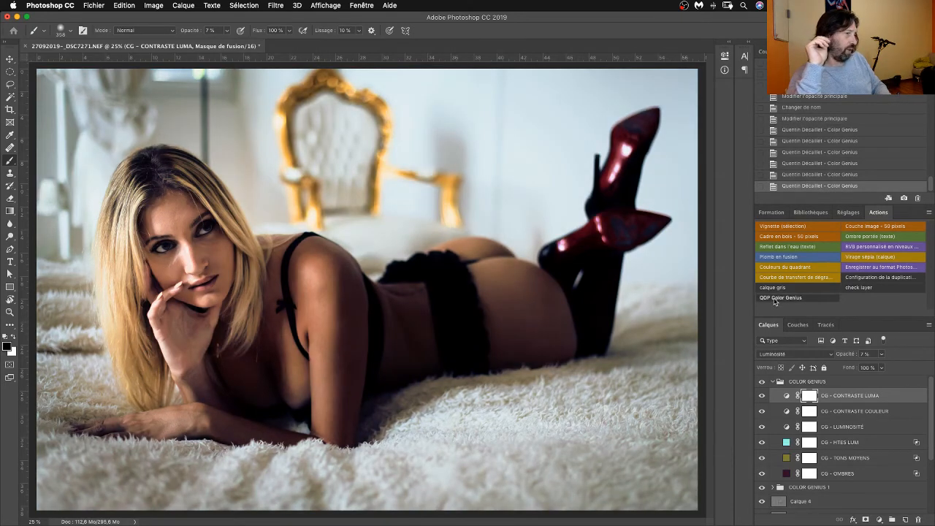
{"action": "left_click", "coordinate": [776, 298]}
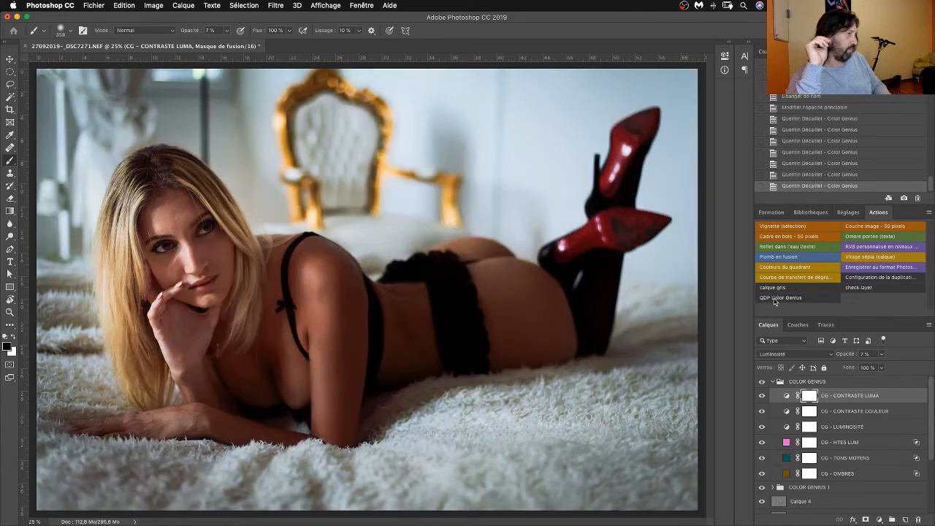
{"action": "left_click", "coordinate": [775, 299]}
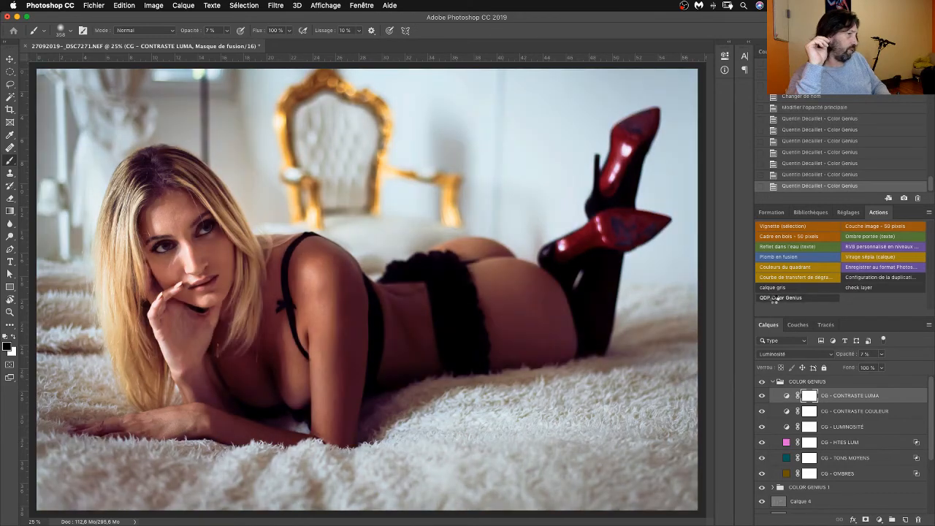
{"action": "left_click", "coordinate": [774, 298]}
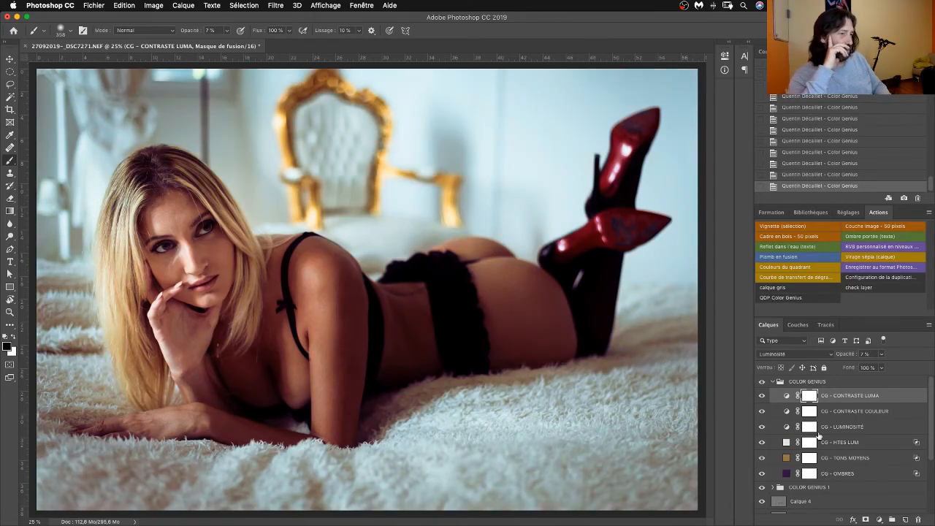
Lower the opacity of the CG - CONTRASTE COULEUR and CG - LUMINOSITÉ layers in the new COLOR GENIUS group.
{"action": "left_click_drag", "start_coordinate": [848, 426], "coordinate": [849, 413]}
{"action": "left_click", "coordinate": [849, 413]}
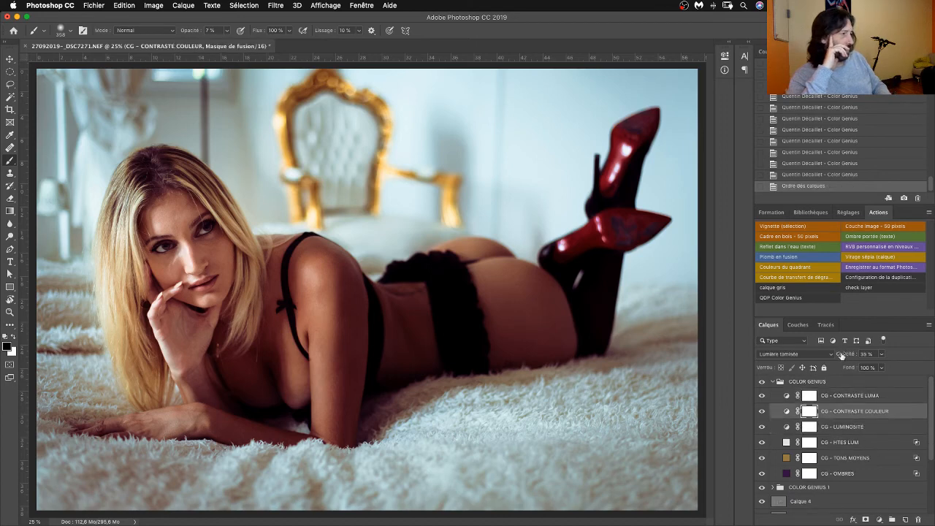
{"action": "left_click", "coordinate": [860, 356]}
{"action": "left_click_drag", "start_coordinate": [860, 356], "coordinate": [815, 367]}
{"action": "left_click", "coordinate": [840, 427]}
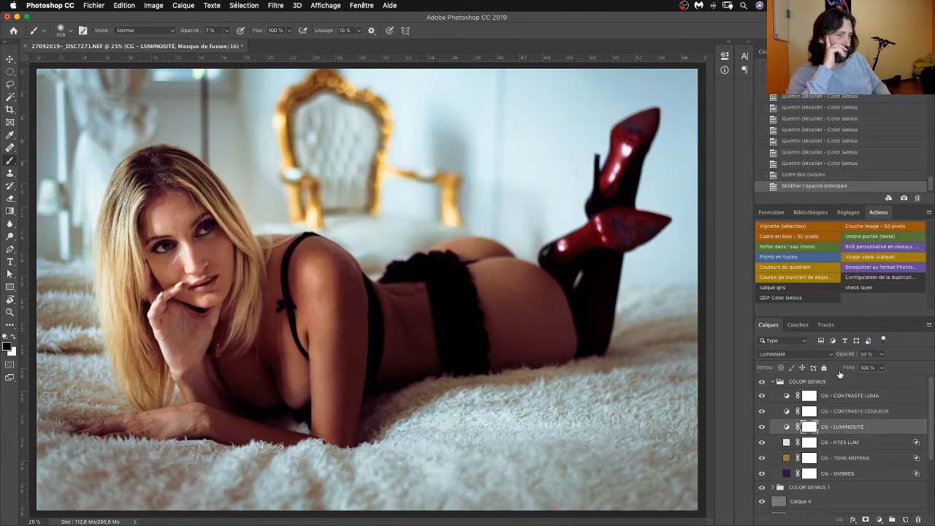
{"action": "left_click_drag", "start_coordinate": [839, 357], "coordinate": [817, 362]}
Adjust the CG - OMBRES layer's opacity, set CG - TONS MOYENS to 22 % opacity, and dismiss the clipboard message.
{"action": "left_click", "coordinate": [835, 443]}
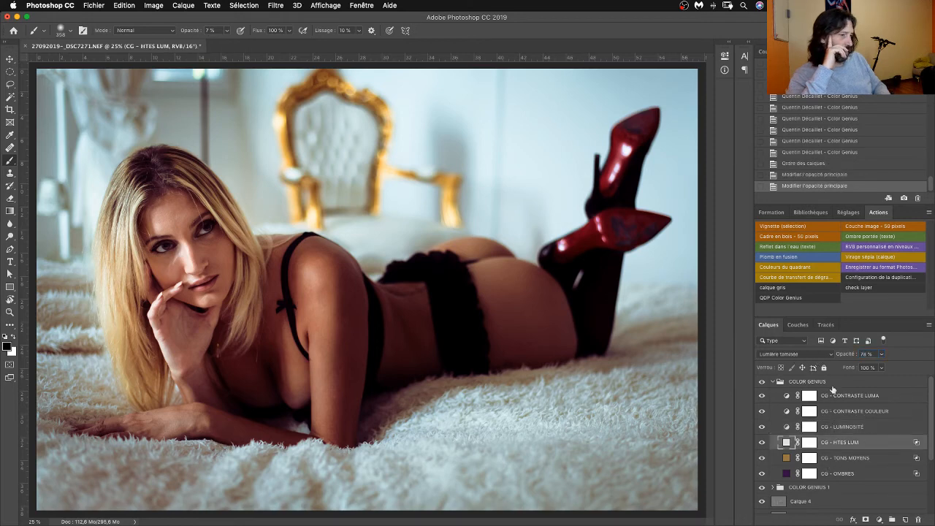
{"action": "left_click", "coordinate": [845, 459]}
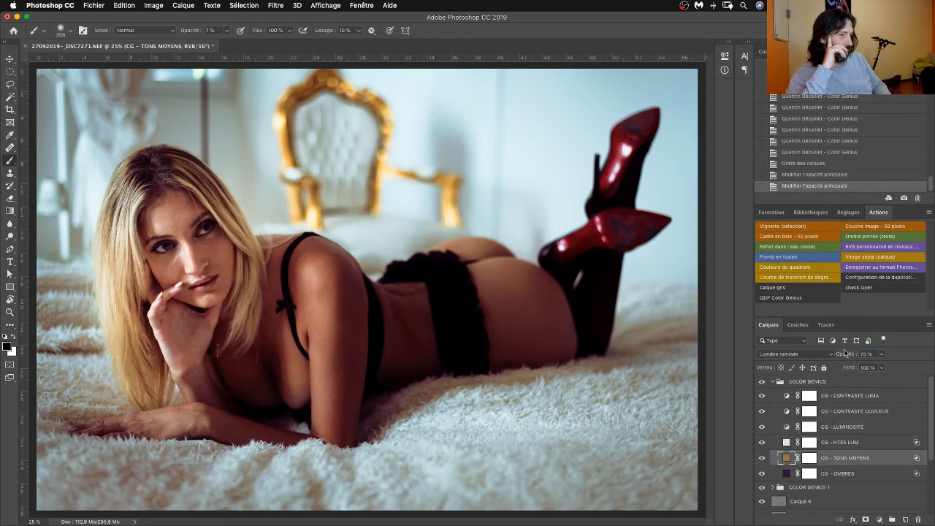
{"action": "mouse_move", "coordinate": [837, 356]}
{"action": "left_mouse_down"}
{"action": "mouse_move", "coordinate": [828, 357]}
{"action": "mouse_move", "coordinate": [871, 359]}
{"action": "mouse_move", "coordinate": [866, 369]}
{"action": "mouse_move", "coordinate": [848, 364]}
{"action": "left_mouse_up"}
{"action": "left_click", "coordinate": [842, 474]}
{"action": "left_click", "coordinate": [846, 355]}
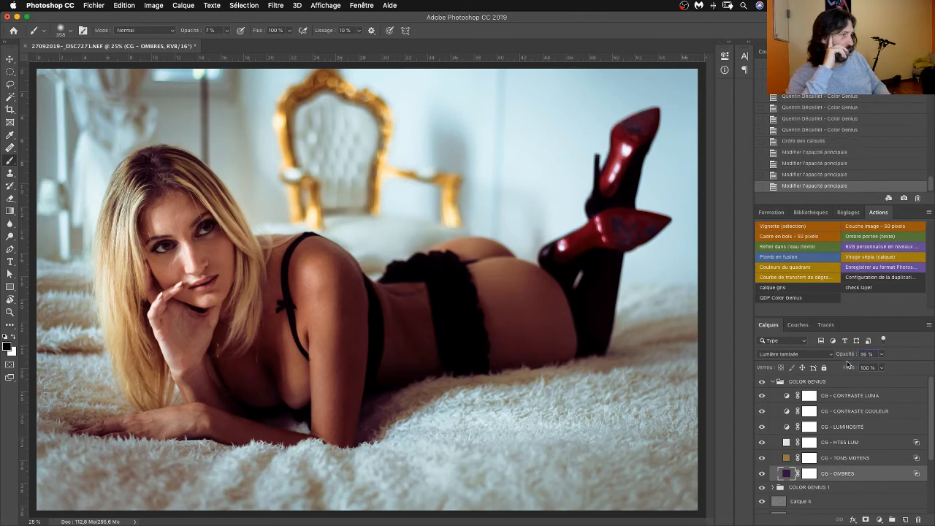
{"action": "left_click", "coordinate": [845, 458]}
{"action": "left_click_drag", "start_coordinate": [852, 354], "coordinate": [820, 358]}
{"action": "key", "text": "super+Tab"}
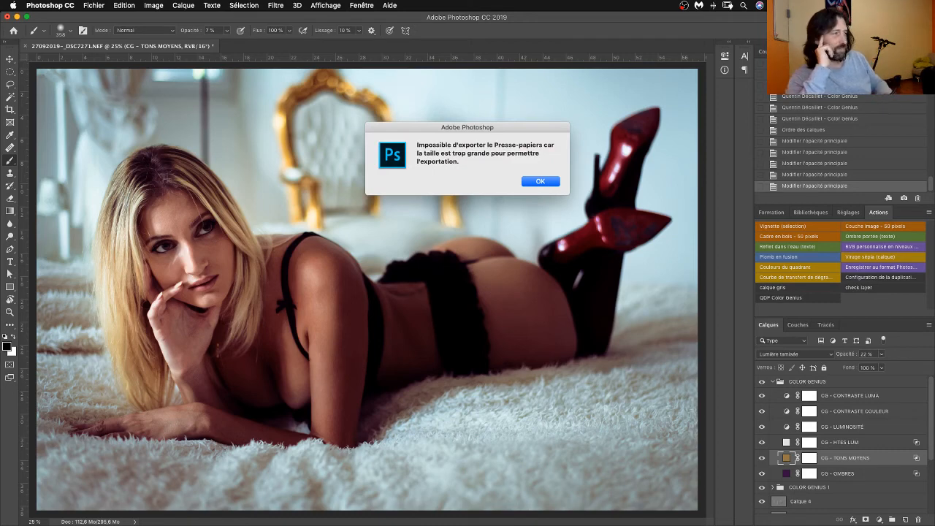
{"action": "left_click", "coordinate": [540, 181]}
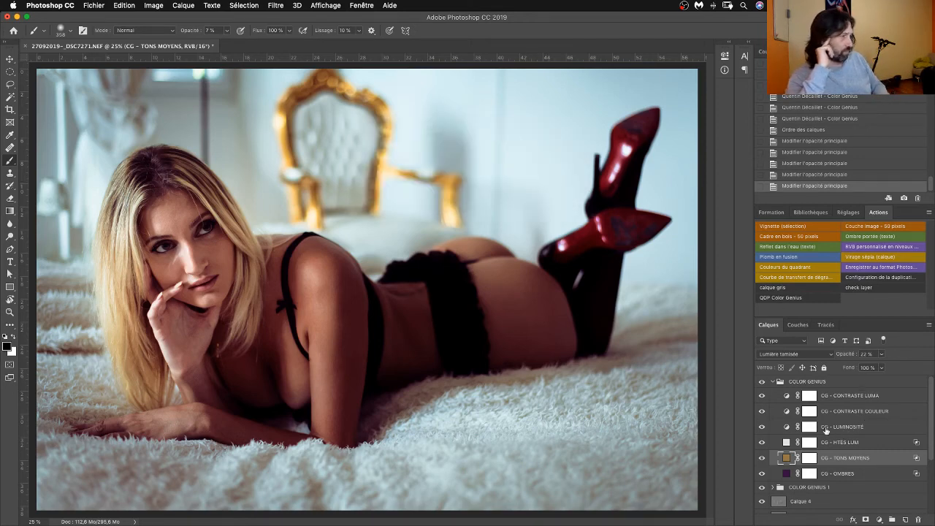
Collapse the new COLOR GENIUS group and set its overall opacity to 58 %.
{"action": "left_click", "coordinate": [840, 473]}
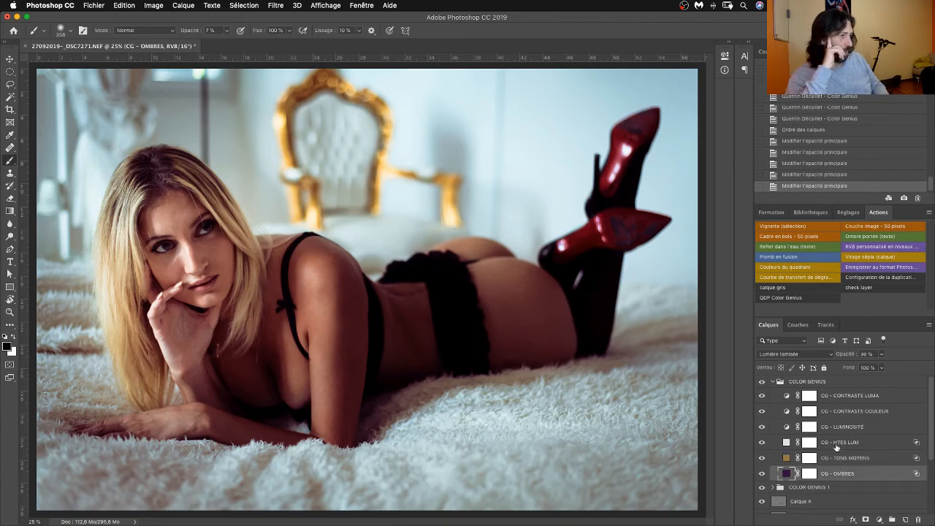
{"action": "left_click", "coordinate": [777, 383]}
{"action": "left_click", "coordinate": [777, 383]}
{"action": "left_click", "coordinate": [777, 383]}
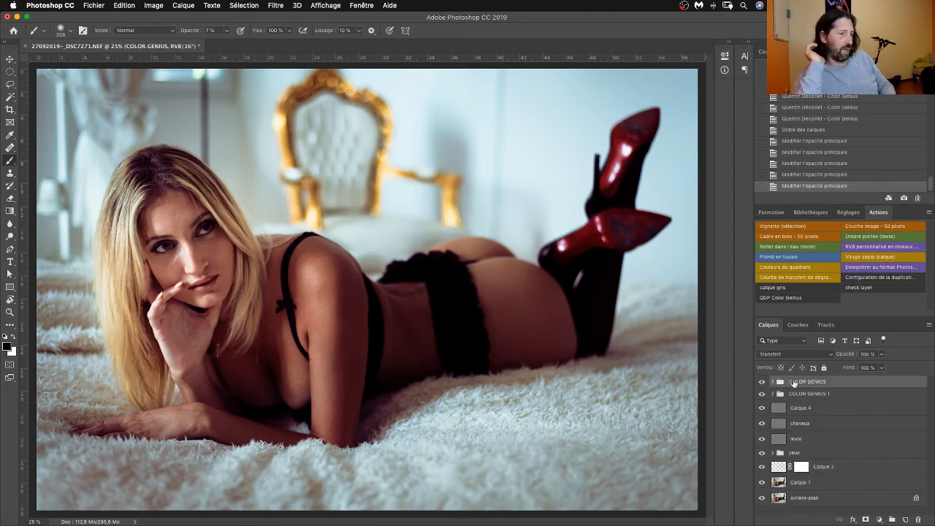
{"action": "left_click_drag", "start_coordinate": [851, 357], "coordinate": [828, 358]}
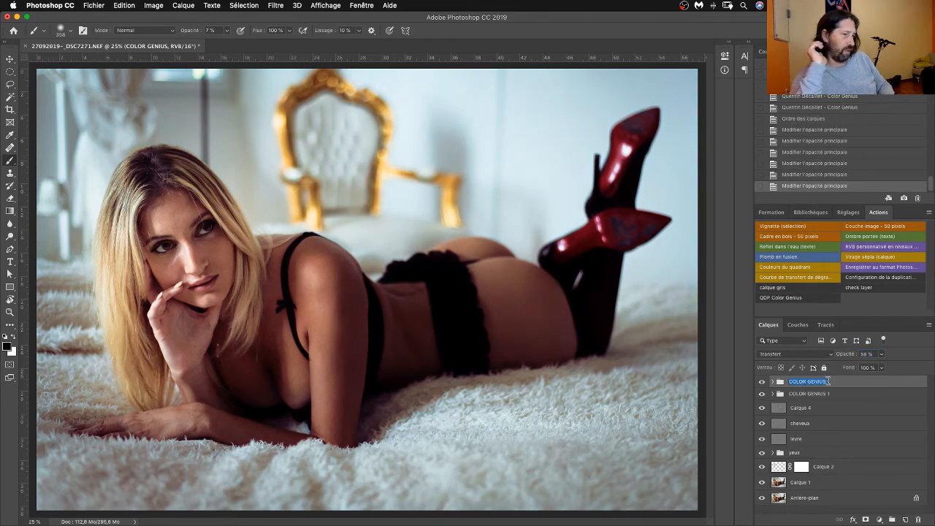
Rename the new COLOR GENIUS group as COLOR GENIUS 2.
{"action": "double_click", "coordinate": [827, 381]}
{"action": "type", "text": "2"}
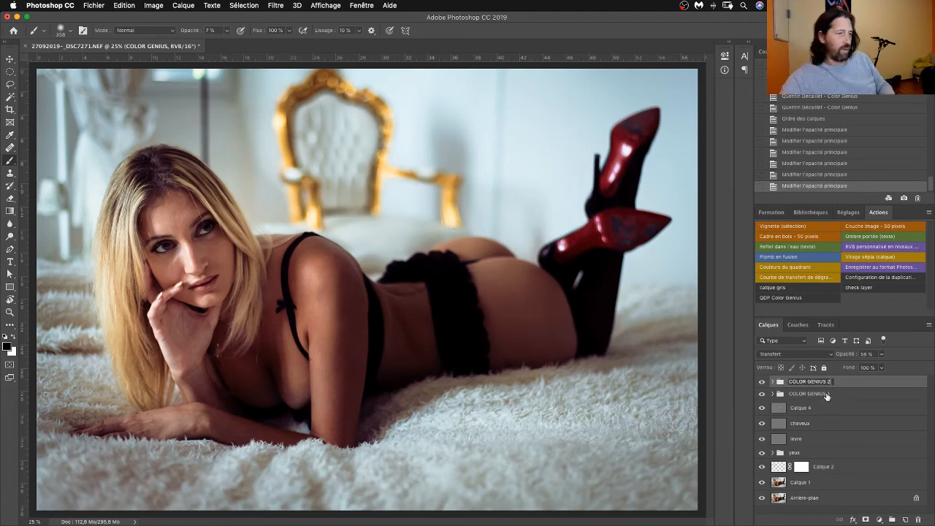
{"action": "key", "text": "Return"}
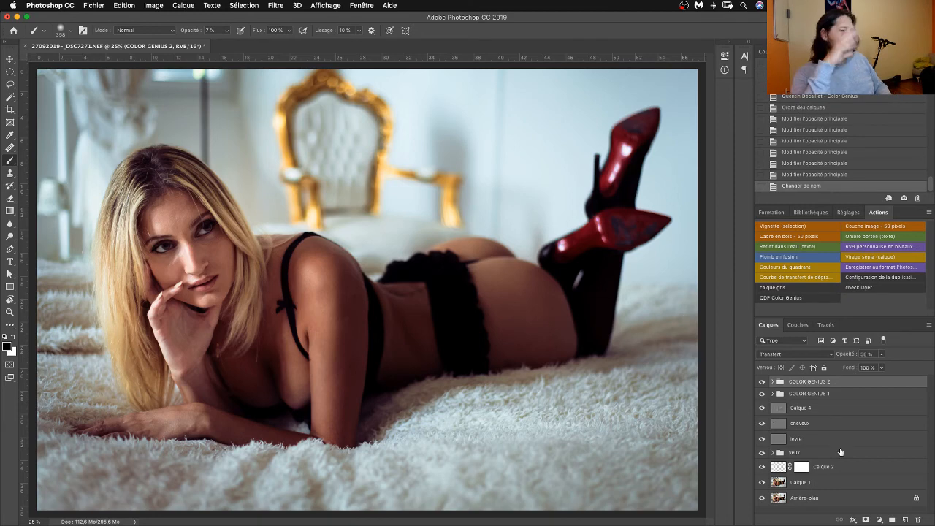
Add a selective colour adjustment layer on top and set its Gris to Magenta +9 %, Jaune +18 % and Noir -10 %.
{"action": "left_click", "coordinate": [879, 520]}
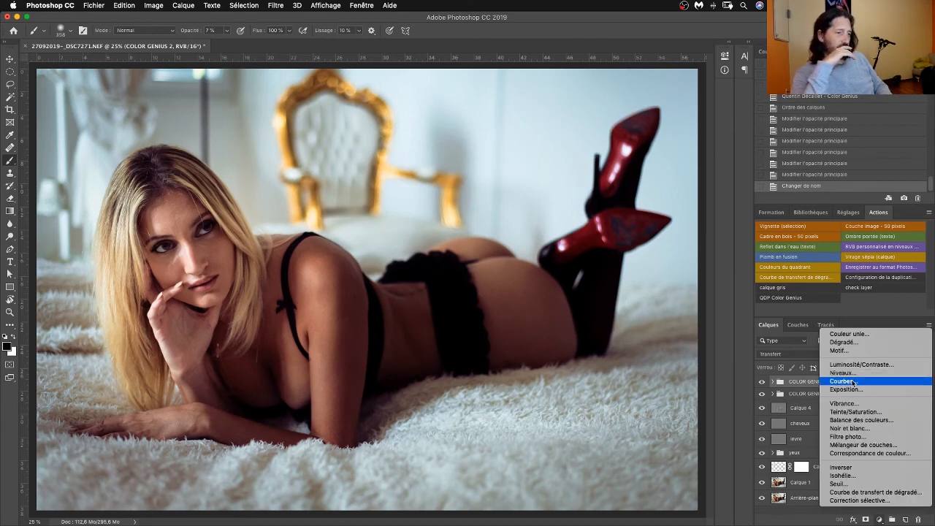
{"action": "left_click", "coordinate": [860, 501]}
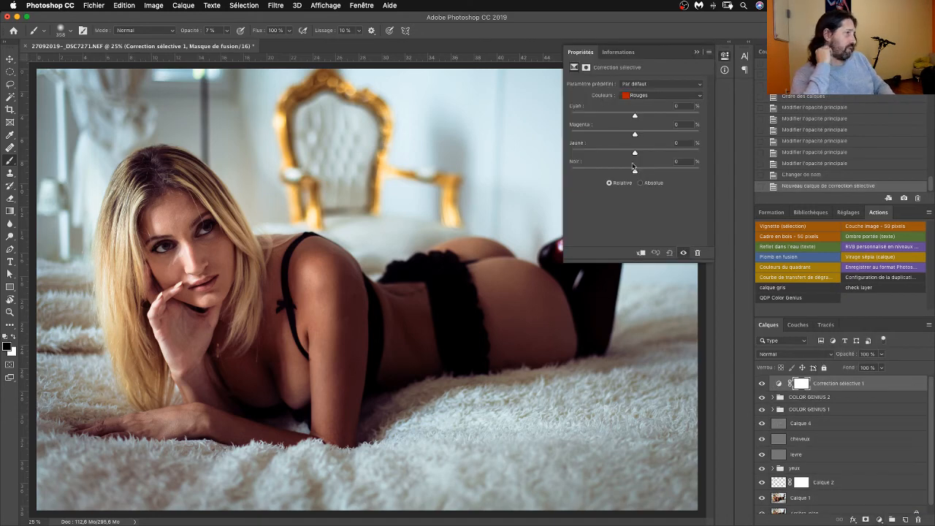
{"action": "left_click", "coordinate": [643, 84]}
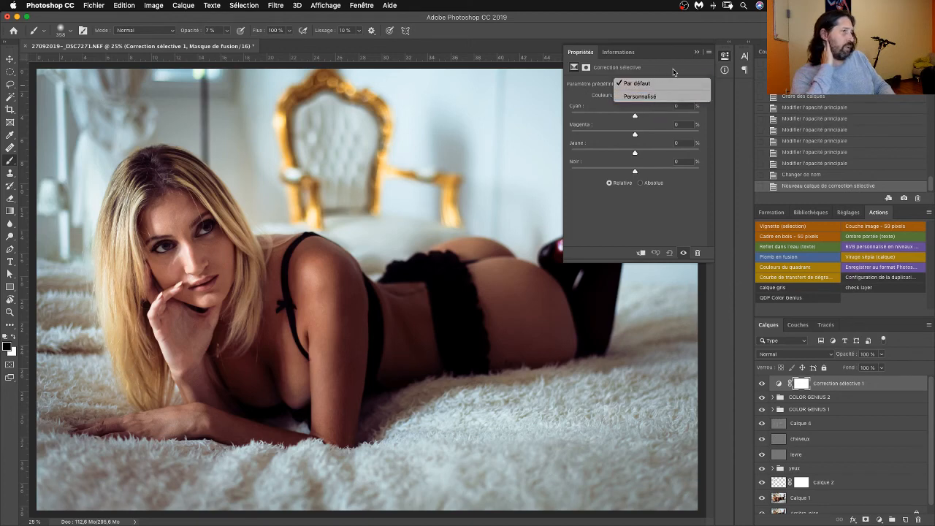
{"action": "left_click", "coordinate": [638, 84]}
{"action": "left_click", "coordinate": [640, 95]}
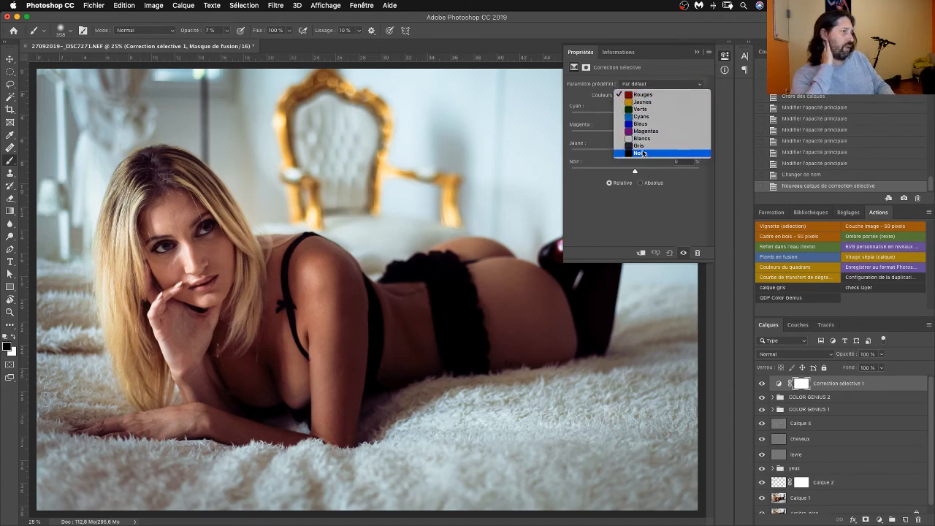
{"action": "left_click", "coordinate": [640, 145]}
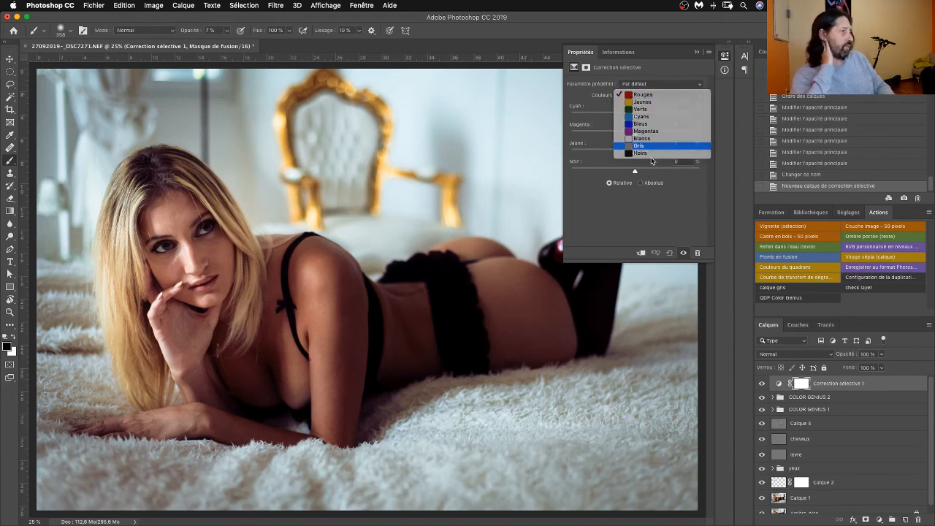
{"action": "left_click_drag", "start_coordinate": [635, 117], "coordinate": [629, 172]}
Set the Blancs to Cyan +28 %, Magenta +10 %, Jaune -10 % and Noir -22 %, and toggle the adjustment layer to compare.
{"action": "left_click", "coordinate": [642, 95]}
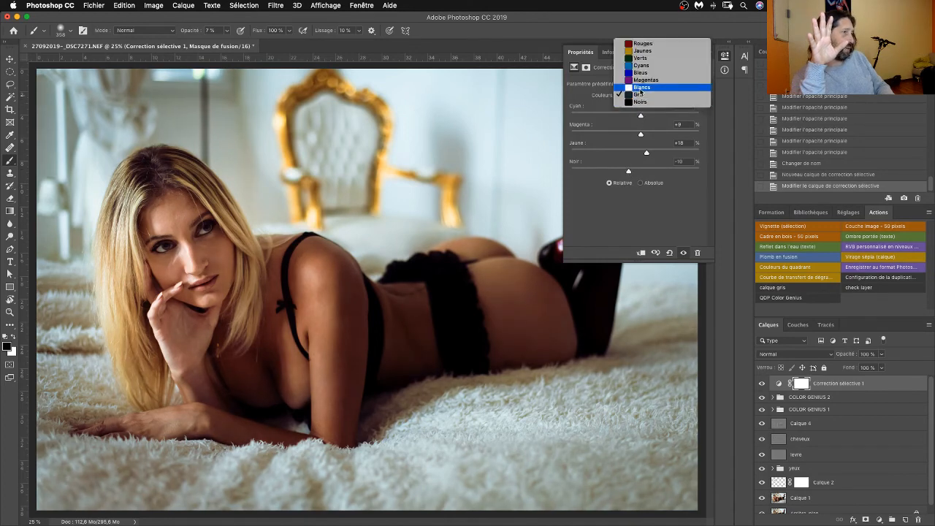
{"action": "left_click", "coordinate": [640, 88]}
{"action": "left_click_drag", "start_coordinate": [635, 115], "coordinate": [630, 117]}
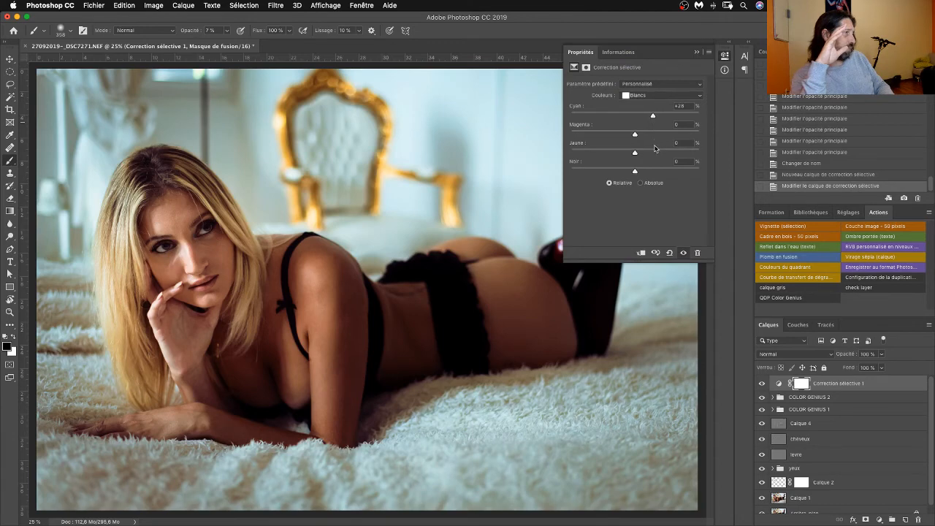
{"action": "left_click_drag", "start_coordinate": [635, 134], "coordinate": [629, 154]}
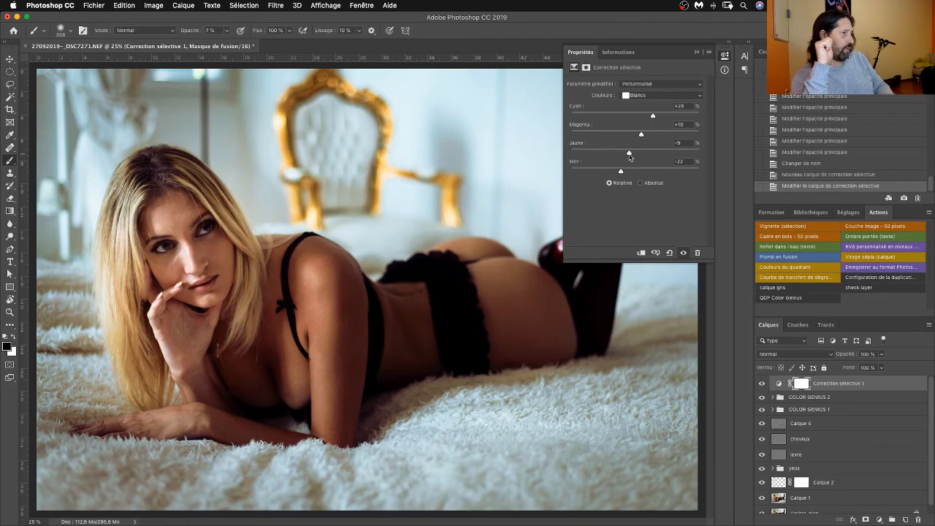
{"action": "left_click", "coordinate": [684, 253]}
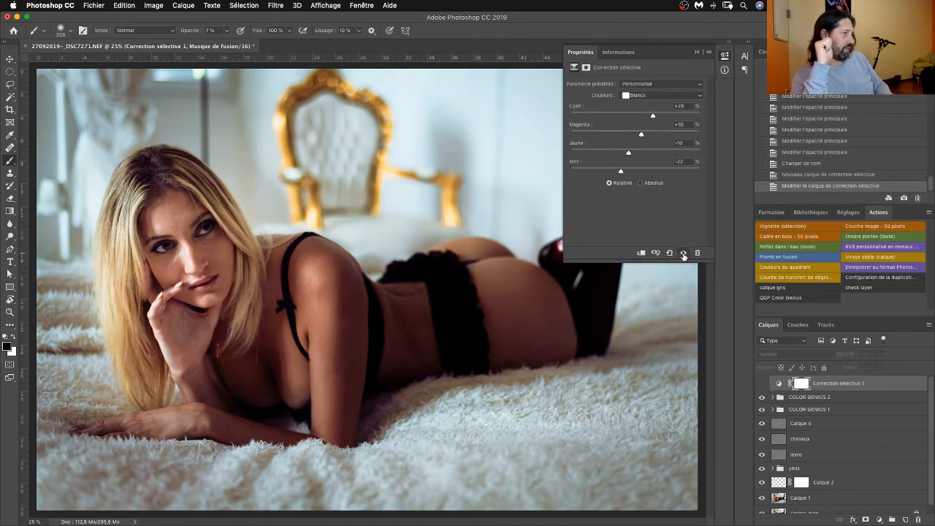
{"action": "left_click", "coordinate": [685, 253]}
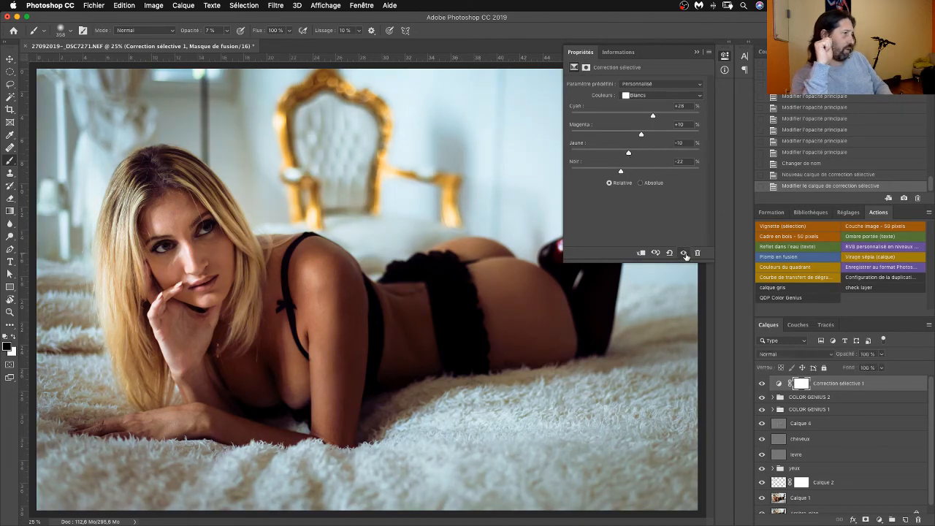
{"action": "left_click", "coordinate": [685, 254]}
Try Cyan -7 %, Magenta +17 % and Jaune +17 % on the Noirs with the layer shown, and reset the sliders to 0 %.
{"action": "left_click", "coordinate": [646, 96]}
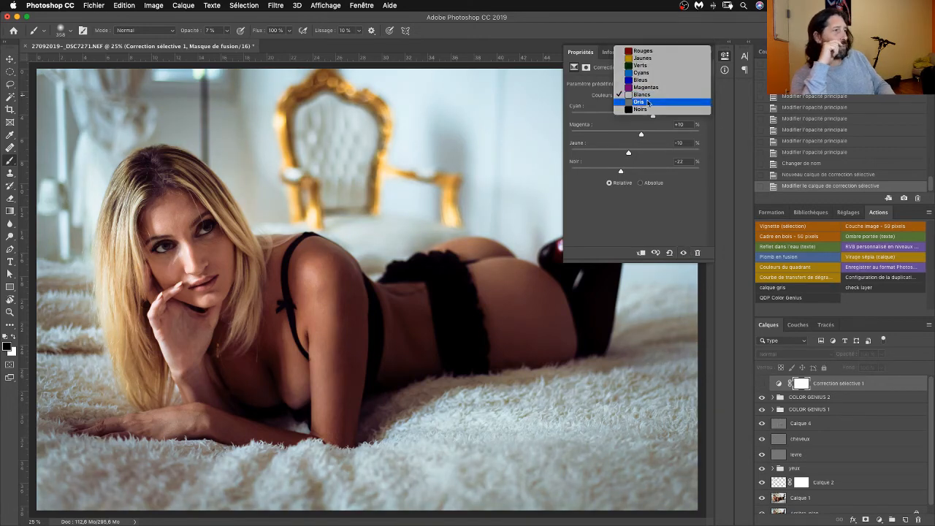
{"action": "left_click", "coordinate": [646, 109]}
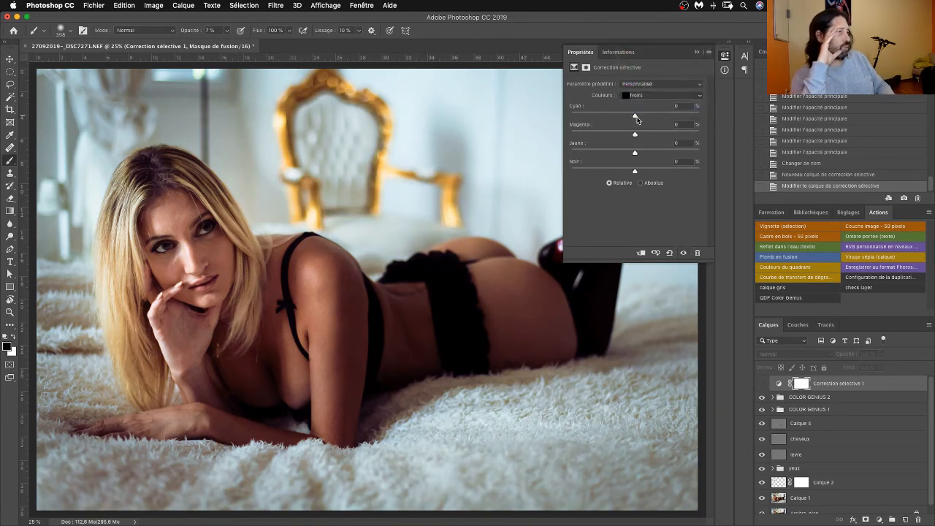
{"action": "mouse_move", "coordinate": [636, 117]}
{"action": "left_mouse_down"}
{"action": "mouse_move", "coordinate": [648, 117]}
{"action": "mouse_move", "coordinate": [625, 117]}
{"action": "left_mouse_up"}
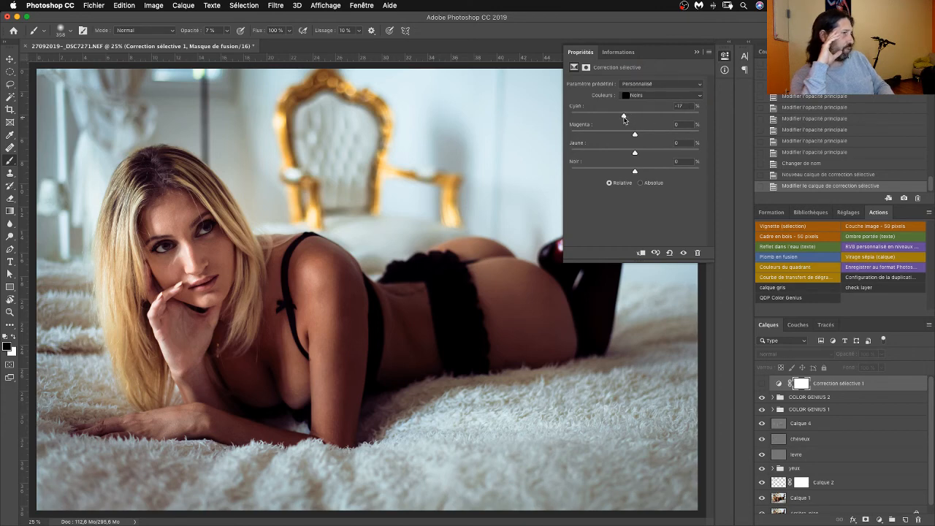
{"action": "left_click_drag", "start_coordinate": [625, 118], "coordinate": [656, 152]}
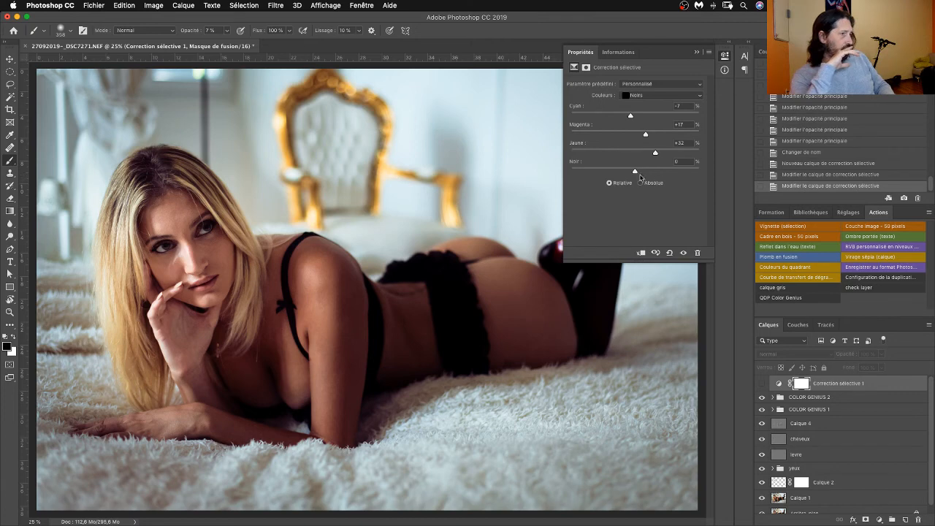
{"action": "left_click", "coordinate": [684, 254]}
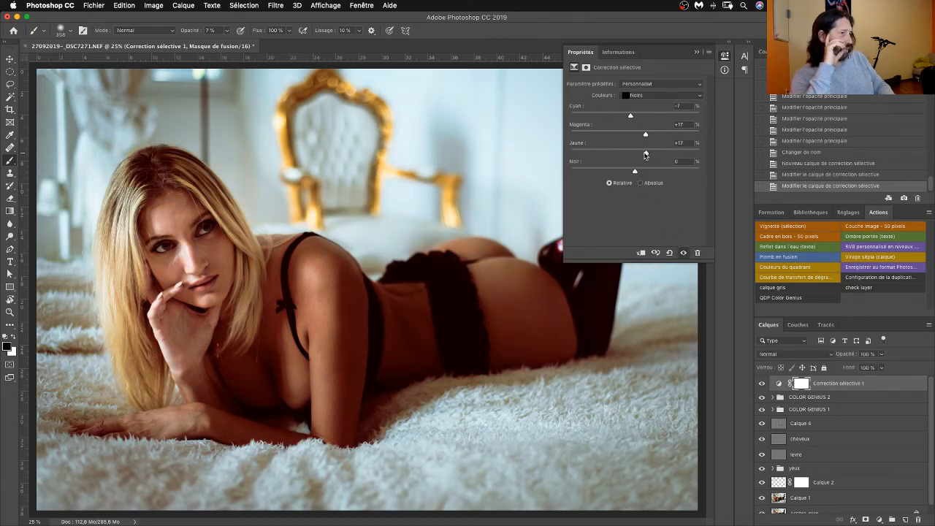
{"action": "left_click_drag", "start_coordinate": [646, 154], "coordinate": [634, 154]}
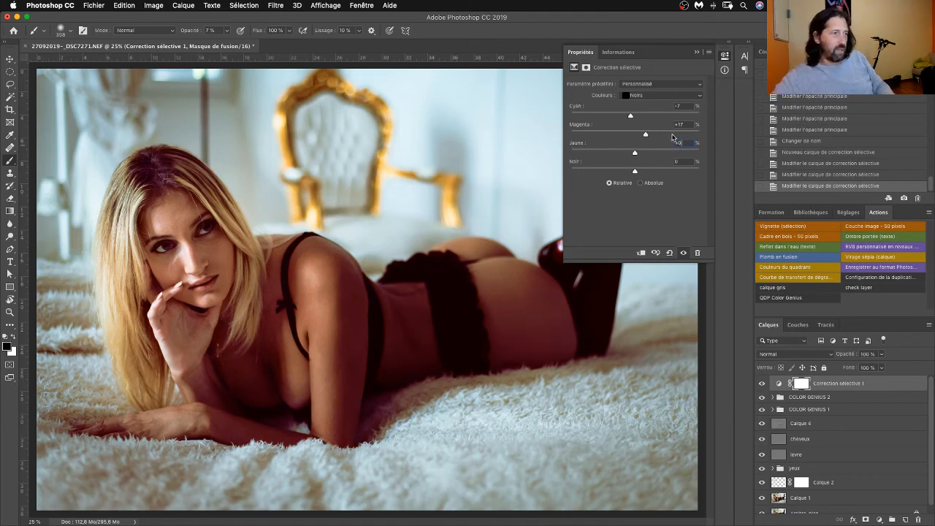
{"action": "type", "text": "0"}
{"action": "key", "text": "shift+Tab"}
{"action": "type", "text": "0"}
{"action": "key", "text": "Return"}
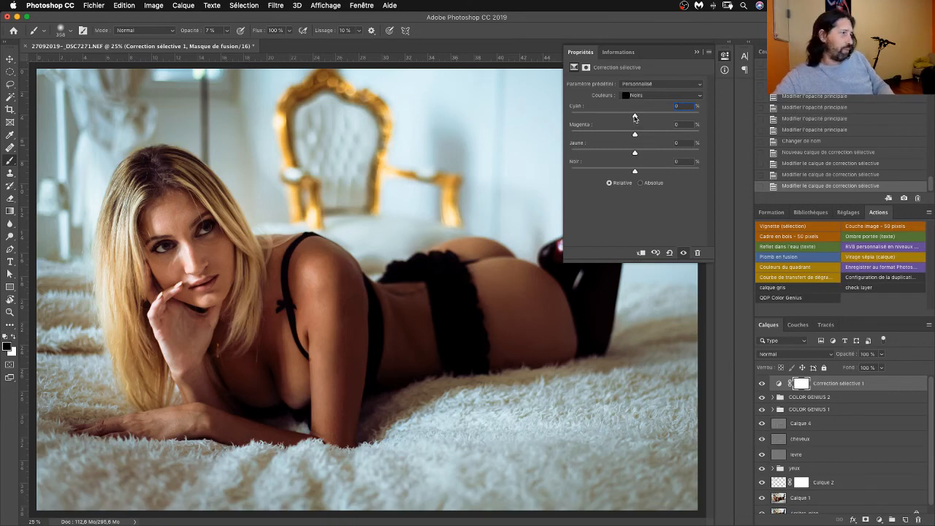
Set the Noirs to Cyan +3 %, Magenta -2 %, Jaune +3 % and Noir 0 %.
{"action": "left_click_drag", "start_coordinate": [634, 117], "coordinate": [638, 119]}
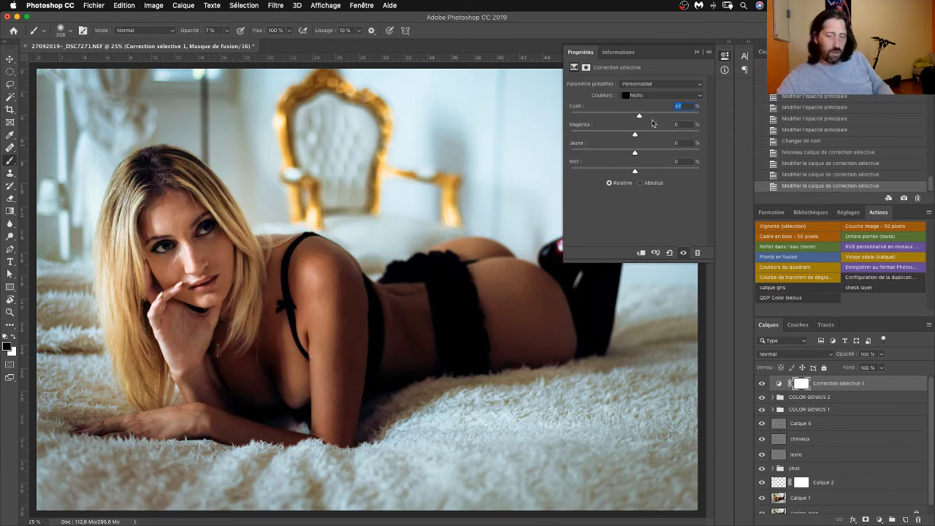
{"action": "type", "text": "0"}
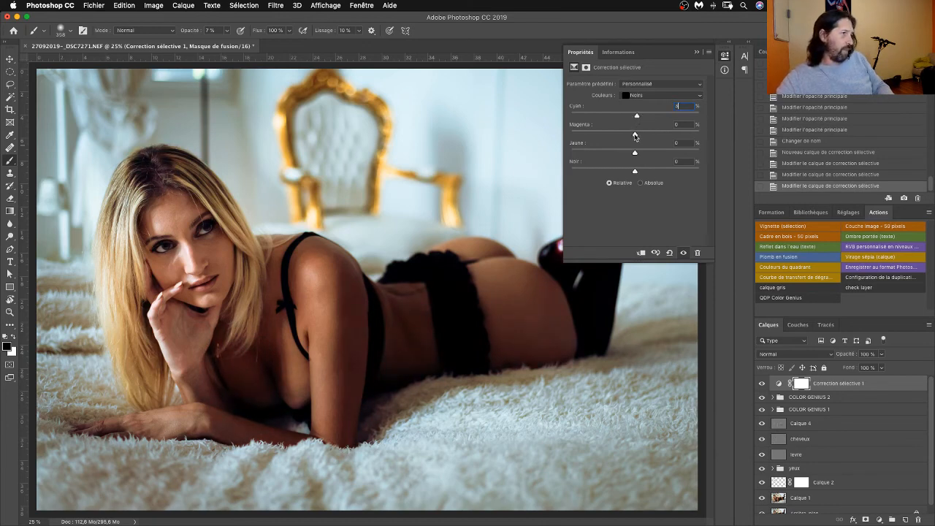
{"action": "left_click_drag", "start_coordinate": [635, 135], "coordinate": [627, 136]}
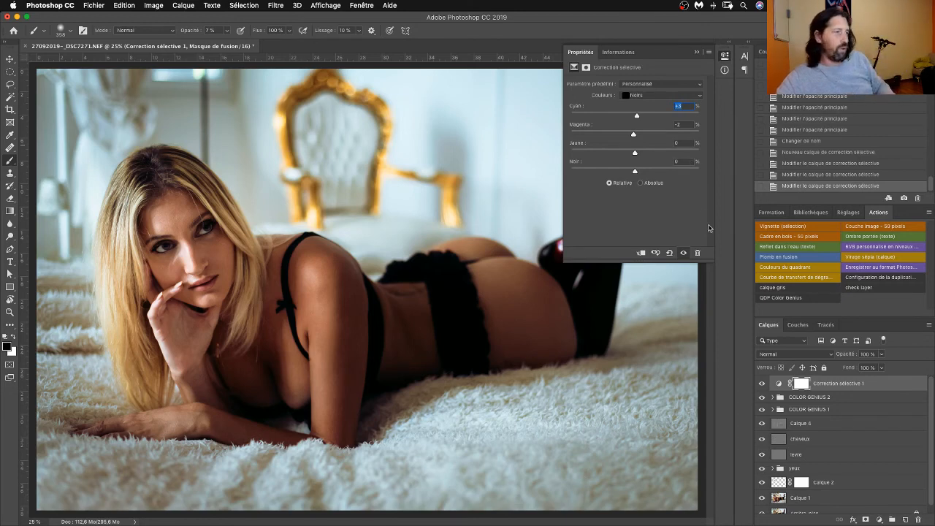
{"action": "mouse_move", "coordinate": [635, 154]}
{"action": "left_mouse_down"}
{"action": "mouse_move", "coordinate": [622, 157]}
{"action": "mouse_move", "coordinate": [637, 158]}
{"action": "left_mouse_up"}
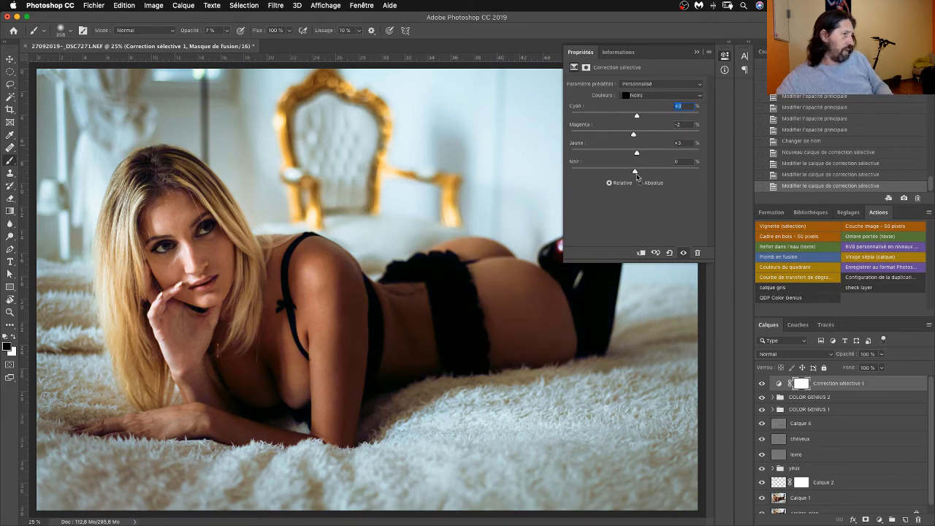
{"action": "mouse_move", "coordinate": [635, 173]}
{"action": "left_mouse_down"}
{"action": "mouse_move", "coordinate": [623, 172]}
{"action": "mouse_move", "coordinate": [641, 172]}
{"action": "left_mouse_up"}
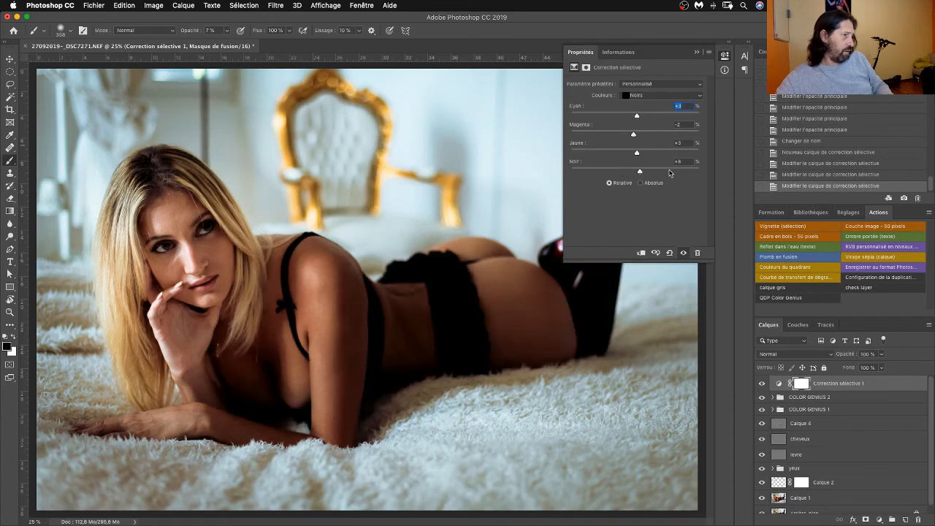
{"action": "left_click", "coordinate": [684, 161]}
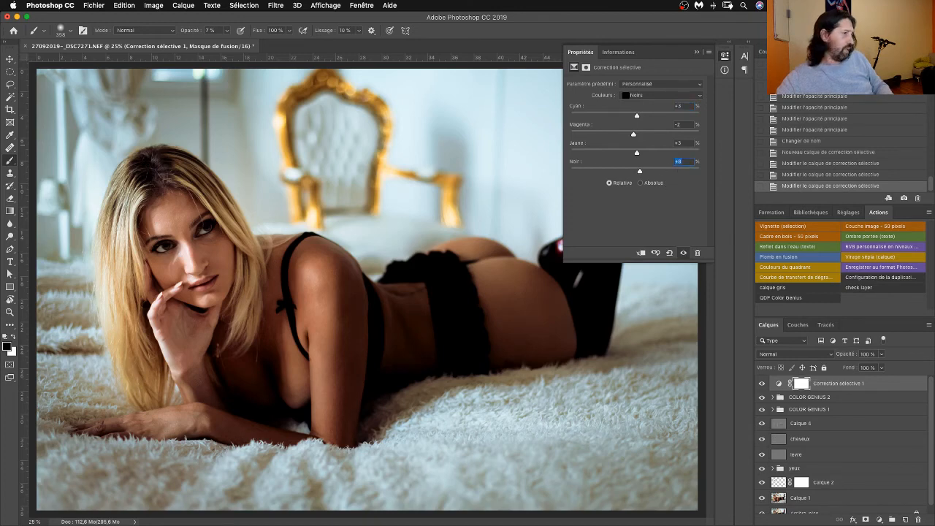
{"action": "type", "text": "0"}
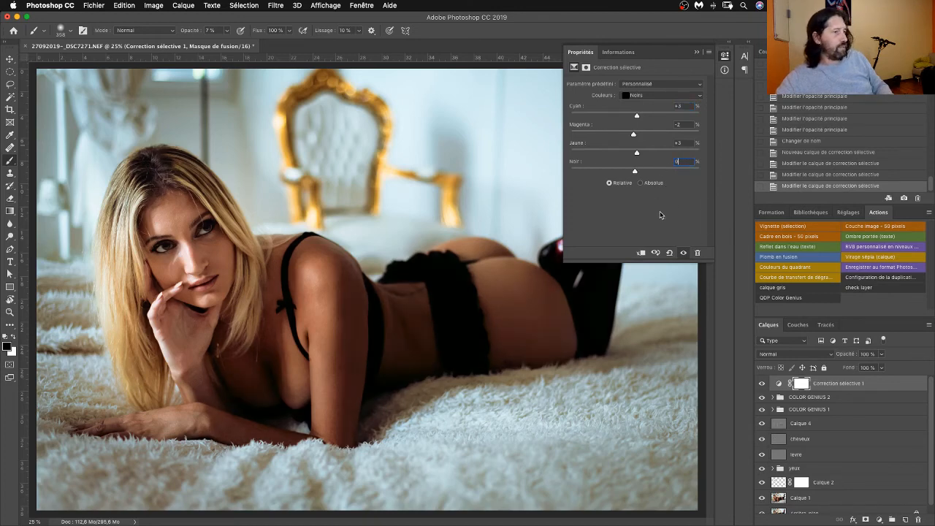
Compare the image with and without the selective colour layer, and collapse the adjustment's properties.
{"action": "left_click", "coordinate": [684, 253]}
{"action": "left_click", "coordinate": [685, 256]}
{"action": "left_click", "coordinate": [687, 258]}
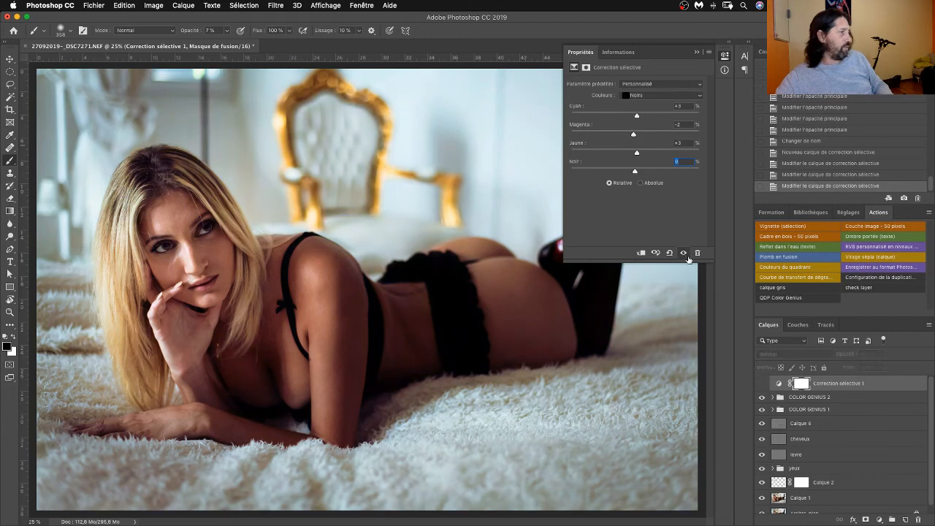
{"action": "left_click", "coordinate": [687, 257]}
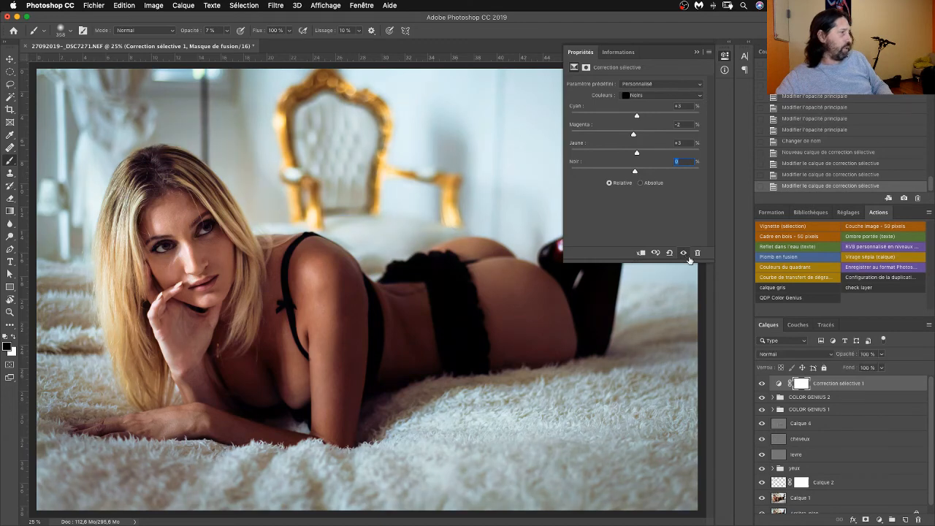
{"action": "left_click", "coordinate": [697, 53]}
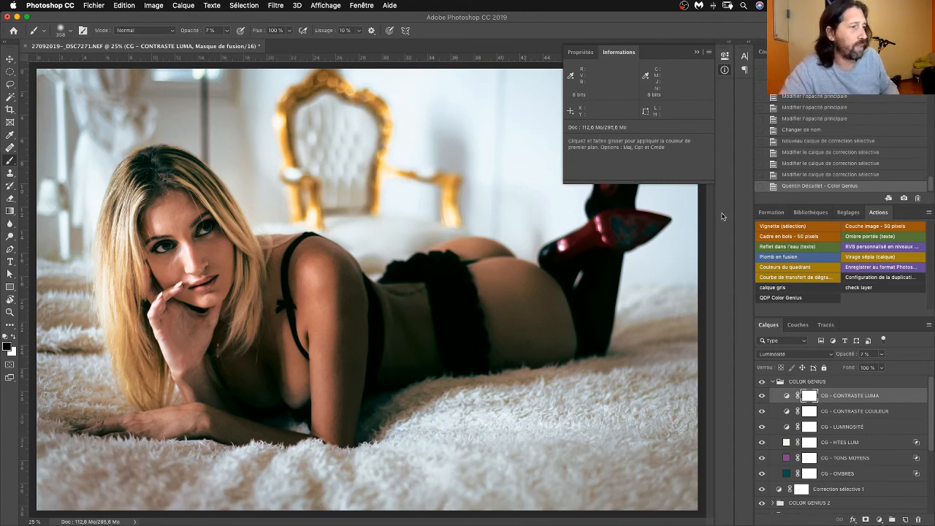
Collapse the image information and run the QDP Color Genius action three more times to regenerate the COLOR GENIUS group's colours.
{"action": "left_click", "coordinate": [697, 52]}
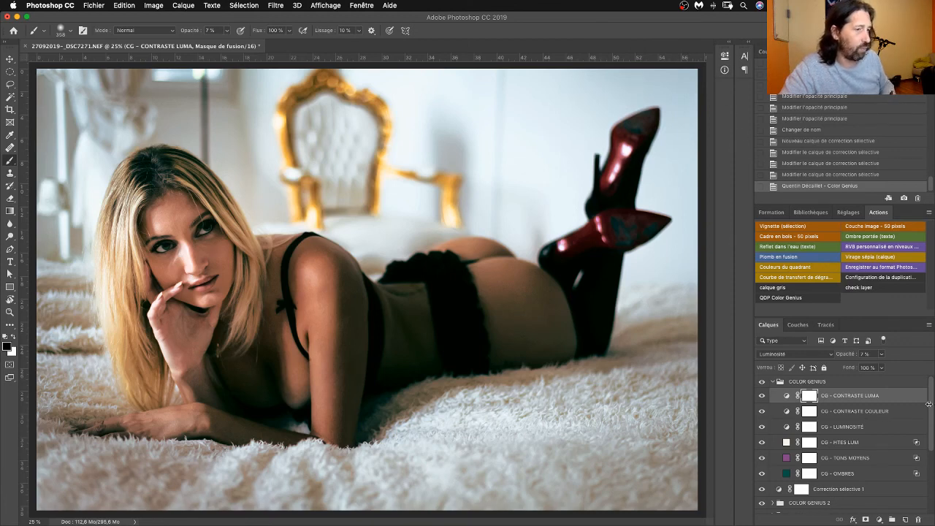
{"action": "left_click", "coordinate": [776, 298]}
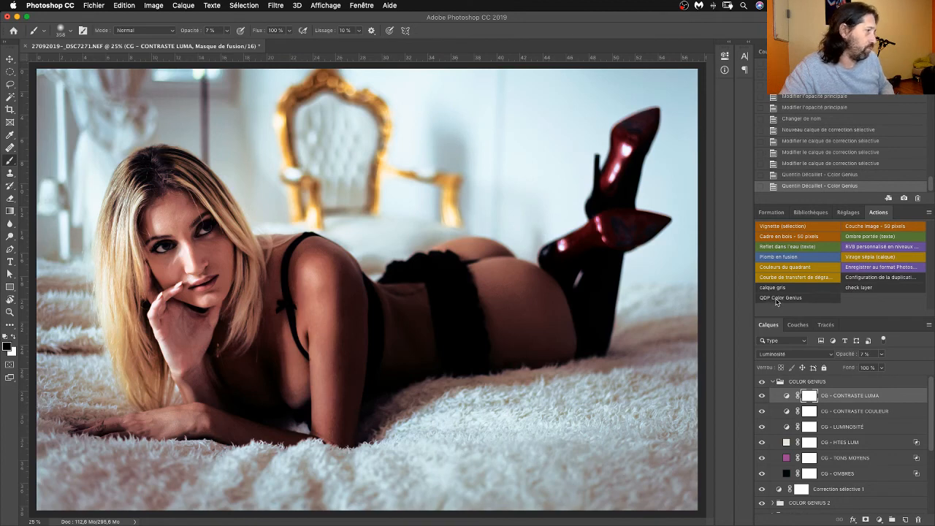
{"action": "left_click", "coordinate": [777, 300]}
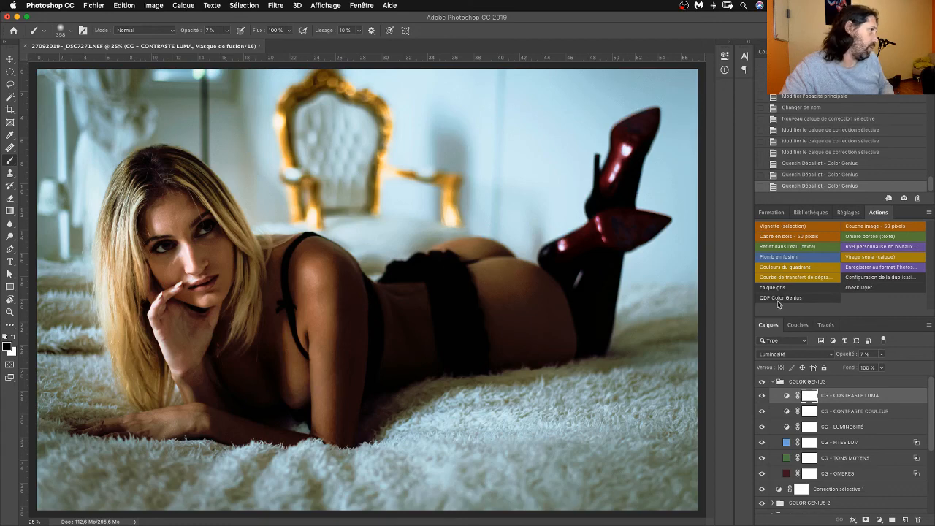
{"action": "left_click", "coordinate": [778, 300]}
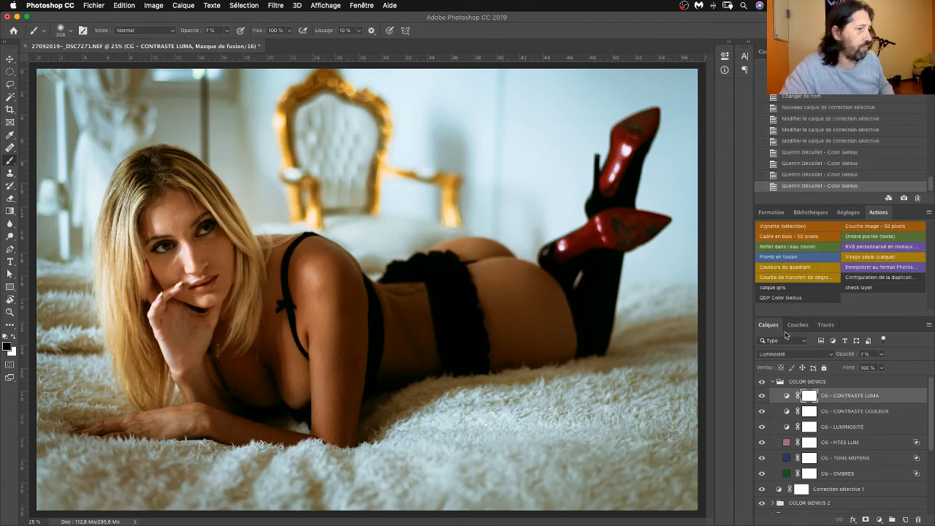
Try several opacities on the CG - CONTRASTE COULEUR layer of the COLOR GENIUS group and settle on 14 %.
{"action": "left_click", "coordinate": [773, 384]}
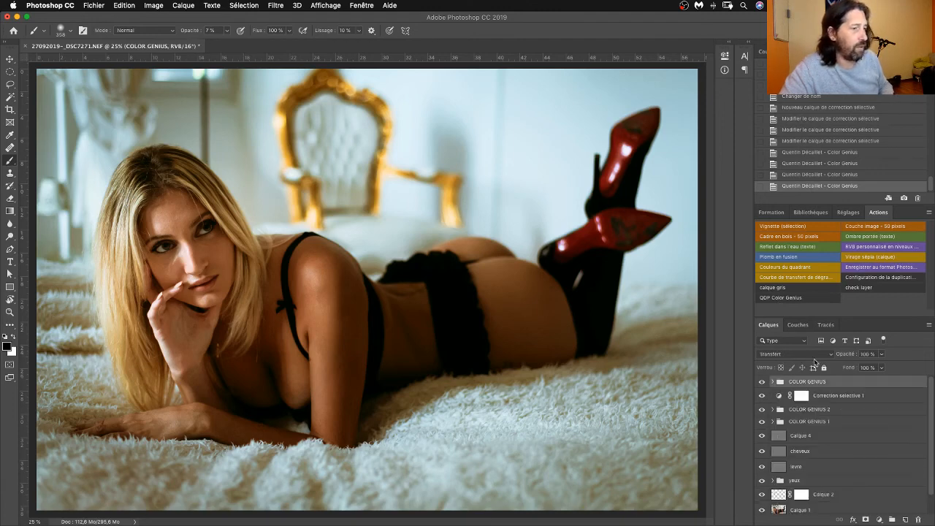
{"action": "left_click", "coordinate": [773, 382]}
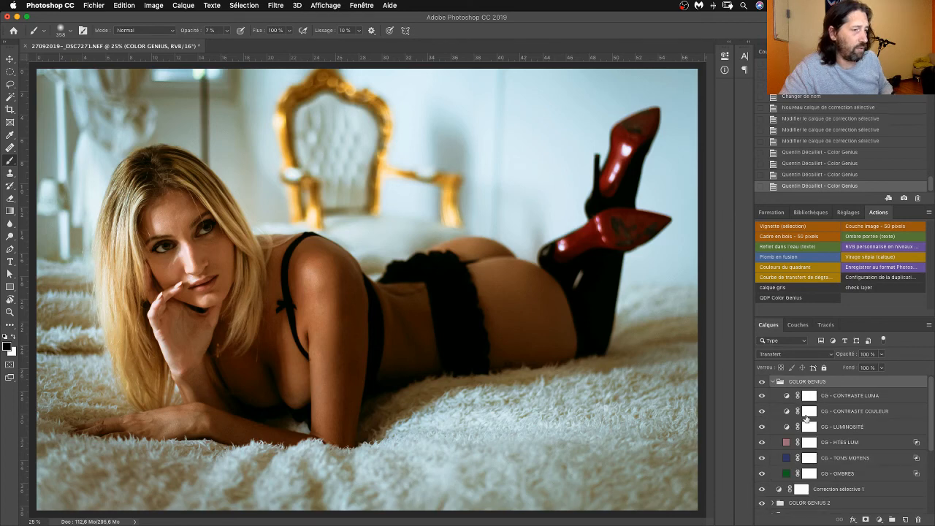
{"action": "left_click", "coordinate": [840, 396]}
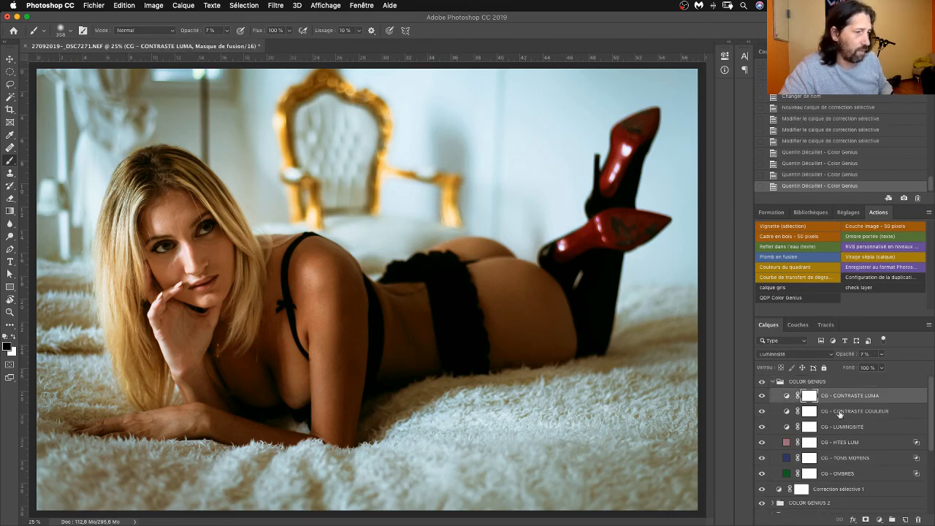
{"action": "left_click", "coordinate": [841, 414]}
{"action": "left_click", "coordinate": [864, 355]}
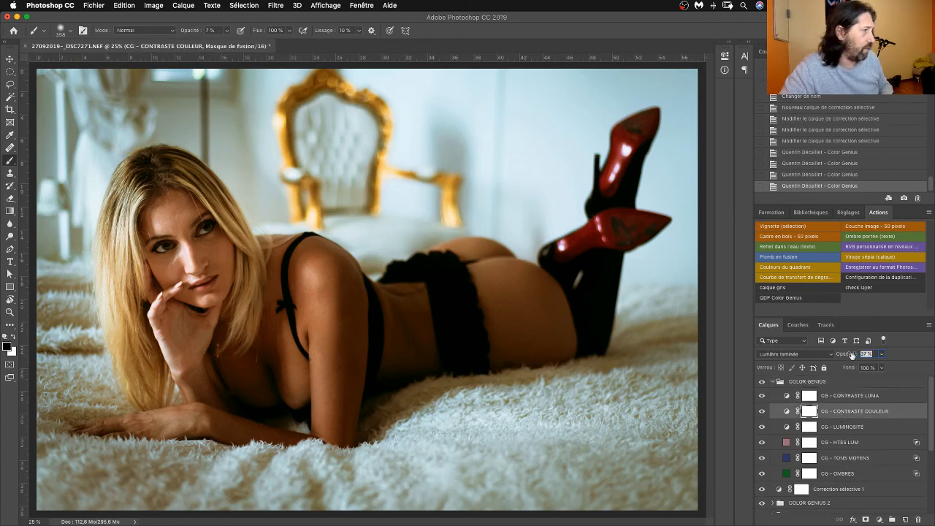
{"action": "type", "text": "13"}
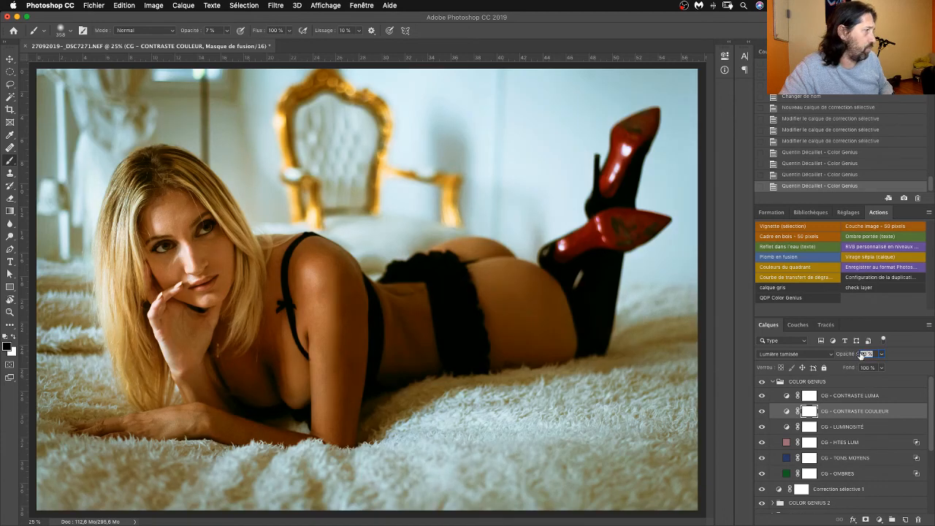
{"action": "key", "text": "Return"}
{"action": "type", "text": "82"}
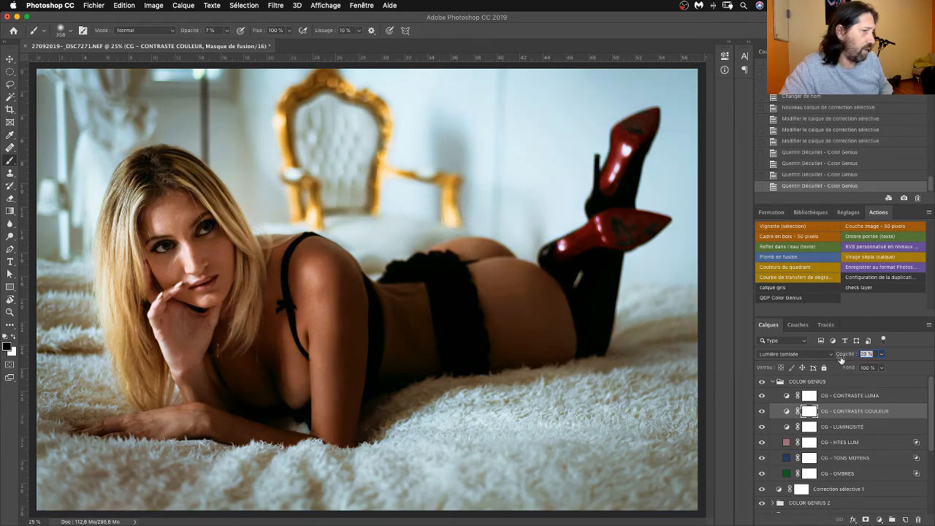
{"action": "key", "text": "Return"}
{"action": "type", "text": "33"}
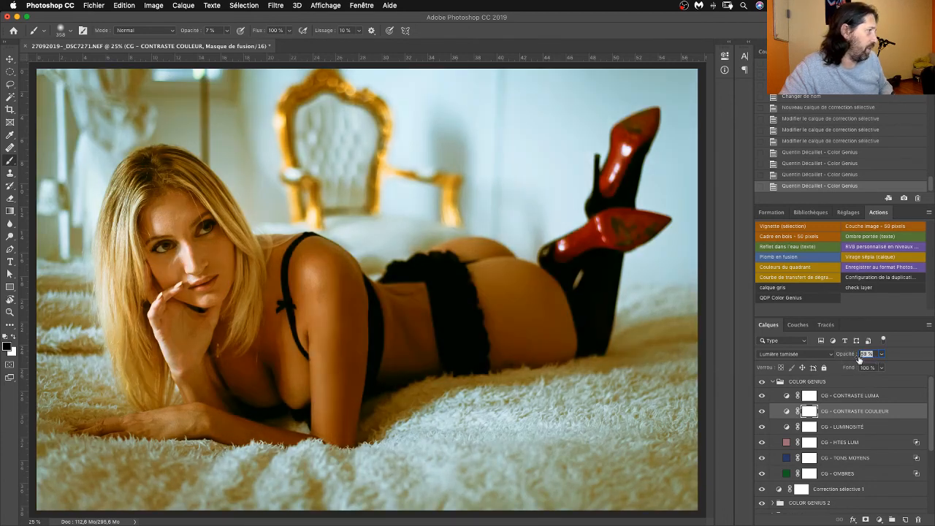
{"action": "key", "text": "Return"}
{"action": "left_click_drag", "start_coordinate": [843, 361], "coordinate": [837, 363]}
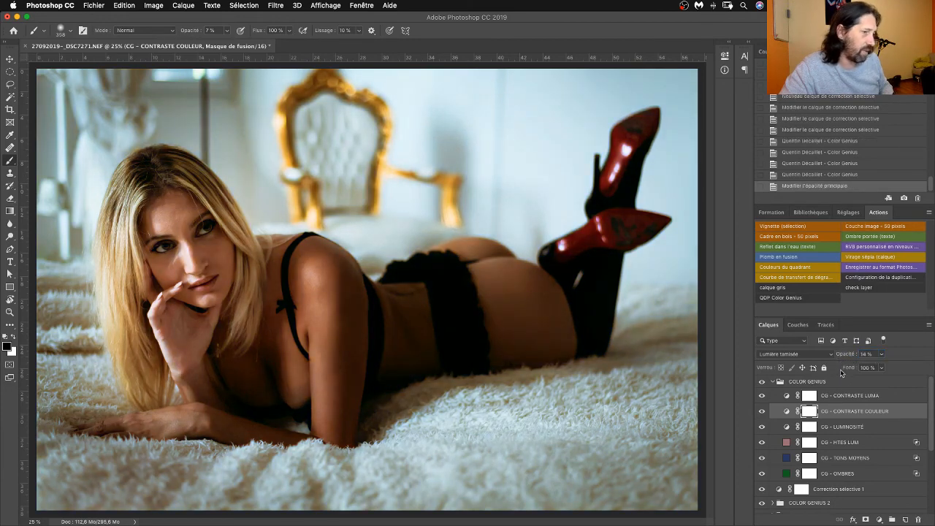
Set the opacity of the CG - LUMINOSITÉ layer to 99 % and of the CG - CONTRASTE LUMA layer to 3 %.
{"action": "left_click", "coordinate": [842, 426]}
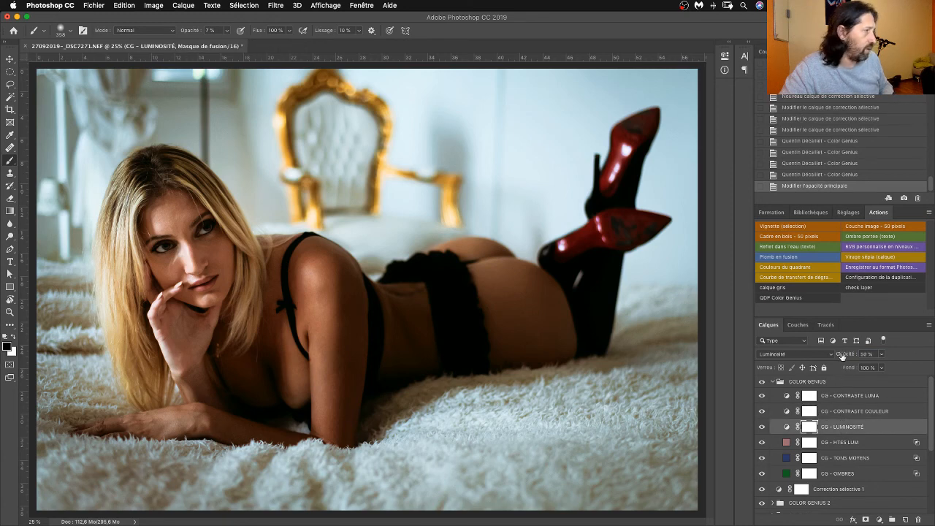
{"action": "left_click", "coordinate": [866, 354]}
{"action": "type", "text": "99"}
{"action": "key", "text": "Return"}
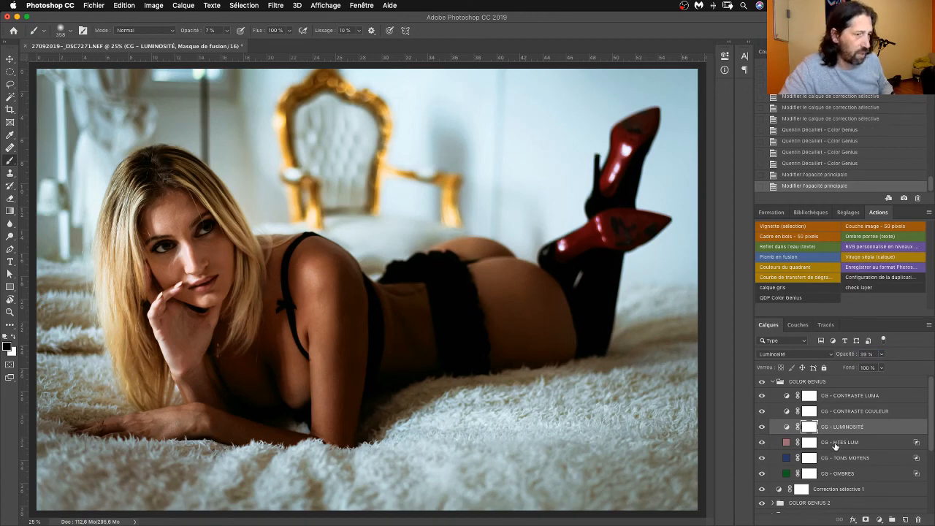
{"action": "left_click", "coordinate": [837, 394]}
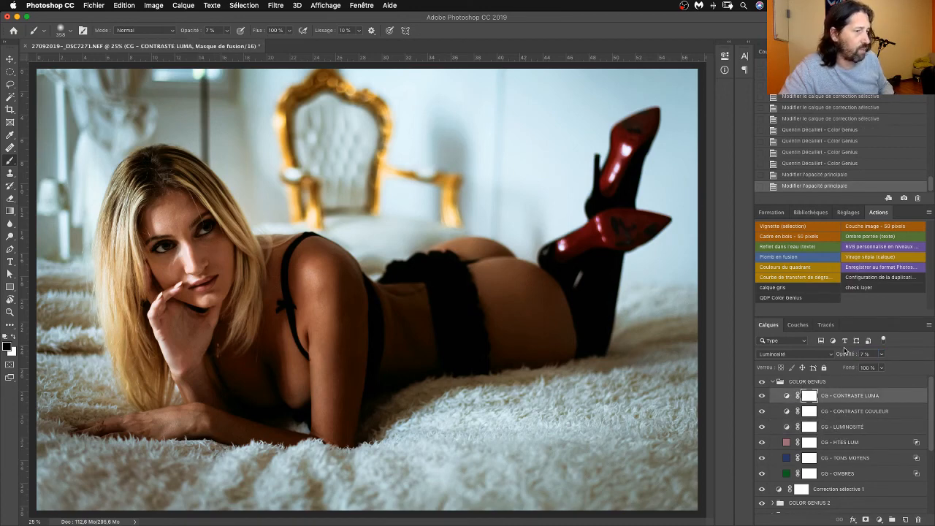
{"action": "left_click_drag", "start_coordinate": [847, 356], "coordinate": [818, 364]}
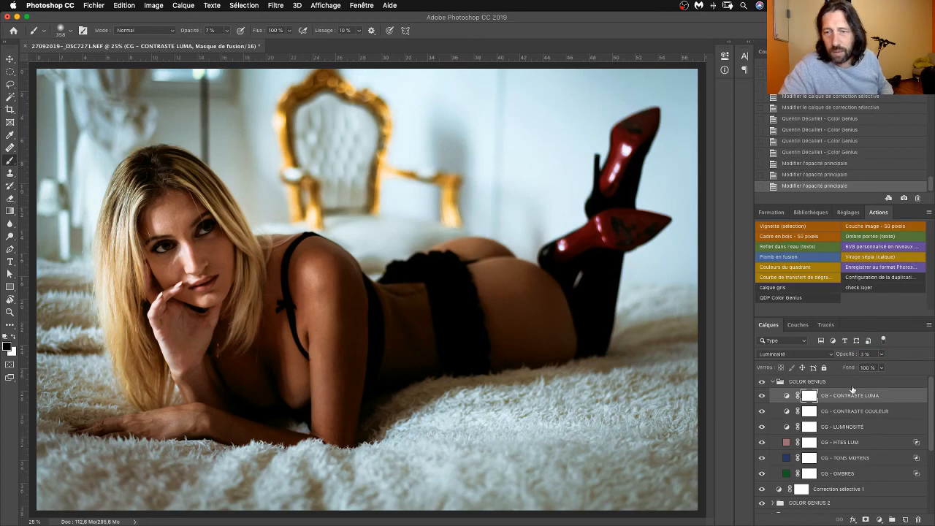
{"action": "key", "text": "super+Tab"}
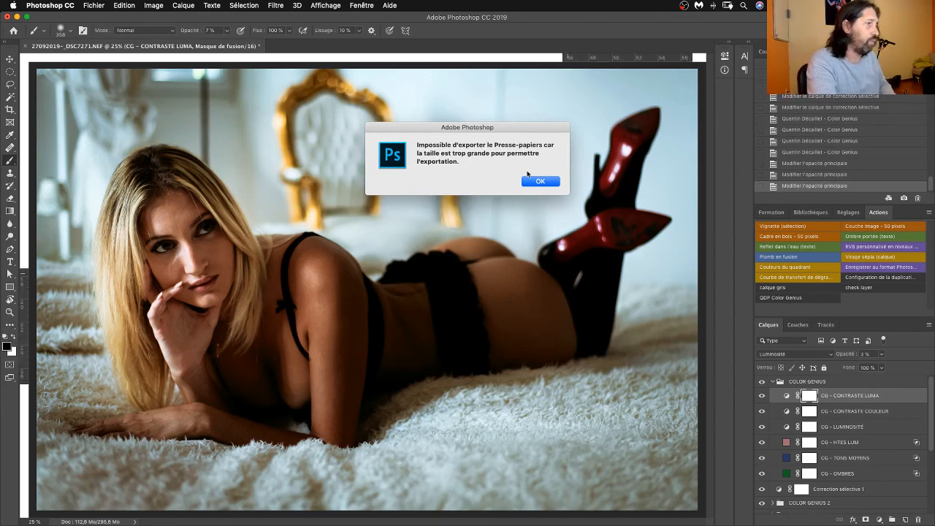
{"action": "left_click", "coordinate": [542, 182]}
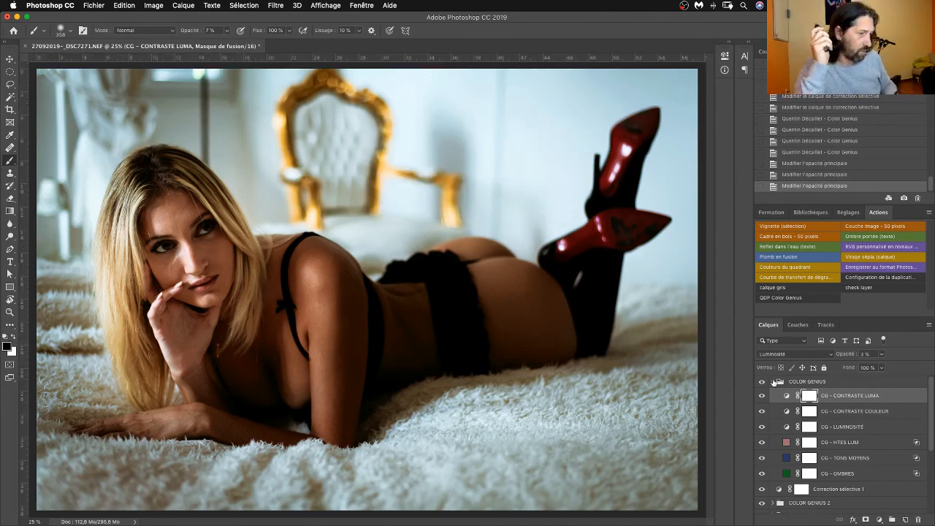
Collapse the COLOR GENIUS group and compare the image with and without its effect.
{"action": "left_click", "coordinate": [773, 381]}
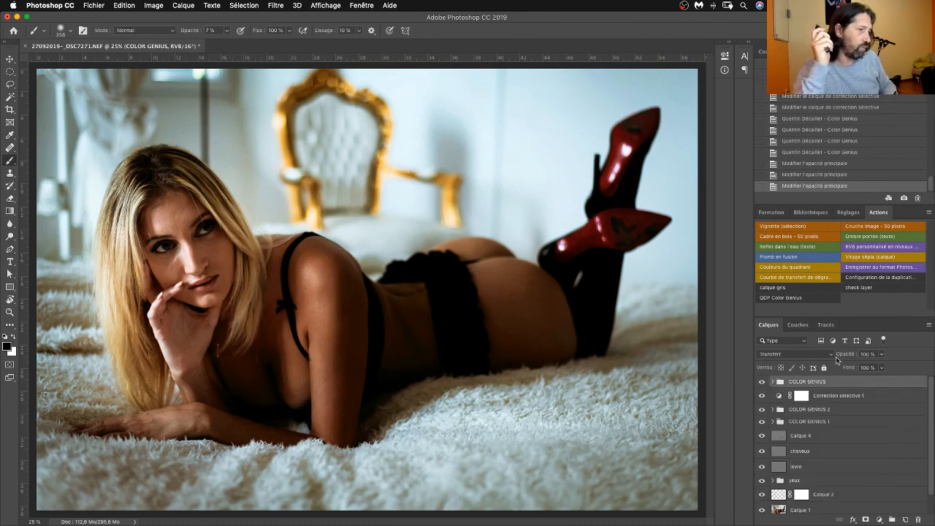
{"action": "left_click", "coordinate": [762, 381]}
{"action": "left_click", "coordinate": [762, 381]}
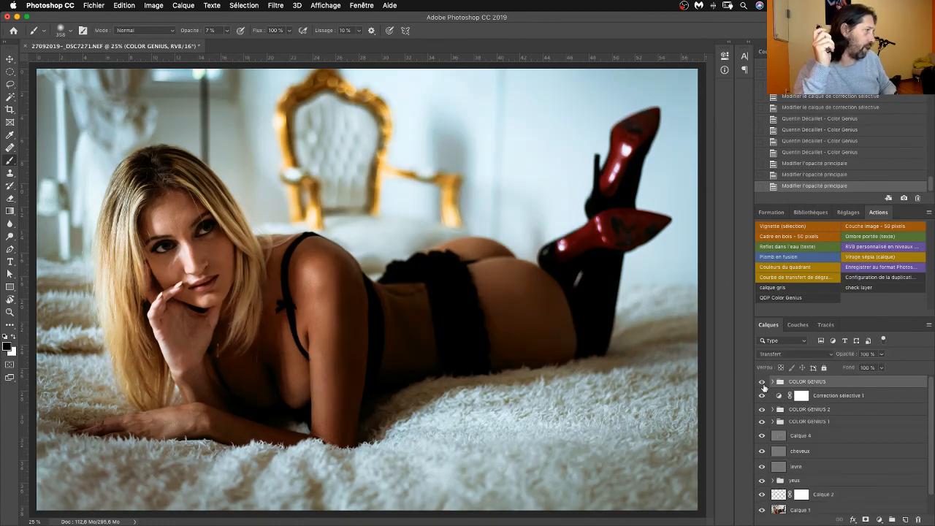
Set the COLOR GENIUS group's opacity to 80 % and check the image with the group hidden and shown.
{"action": "left_click", "coordinate": [869, 355]}
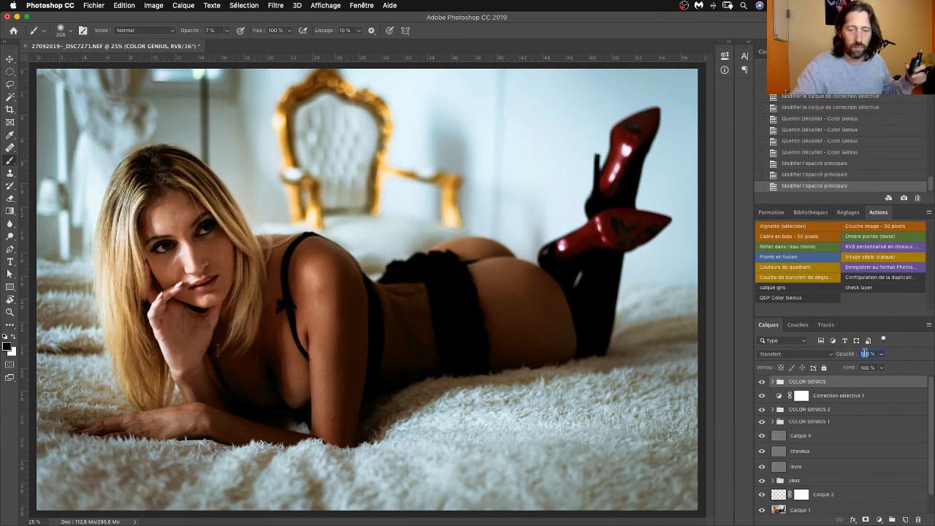
{"action": "type", "text": "80"}
{"action": "key", "text": "Return"}
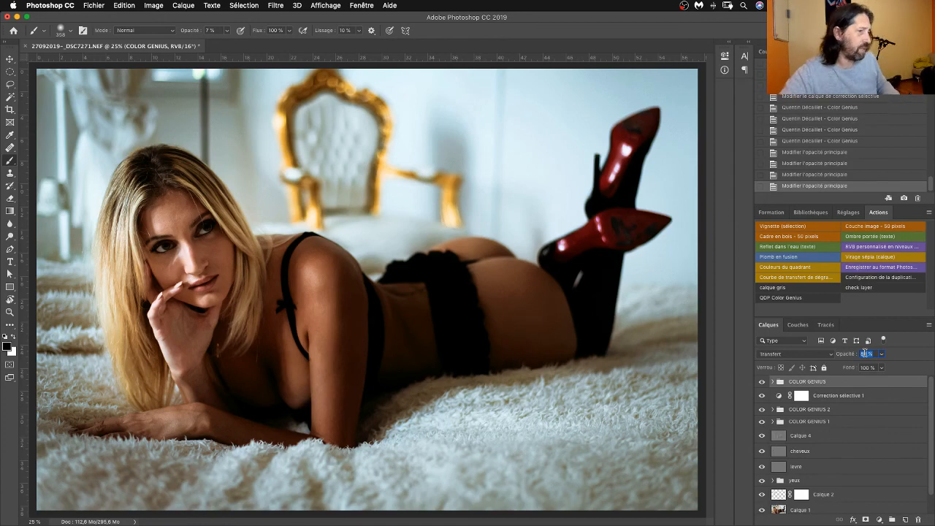
{"action": "left_click", "coordinate": [761, 382]}
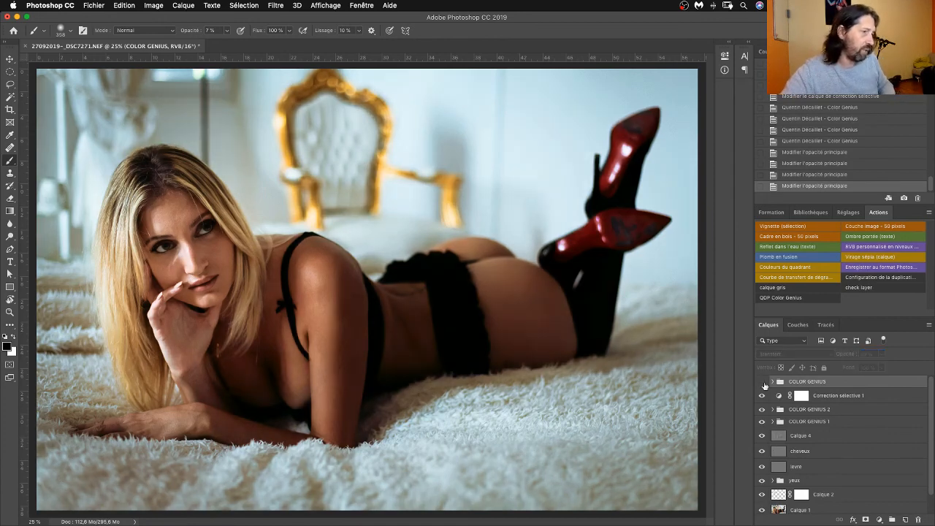
{"action": "left_click", "coordinate": [762, 381]}
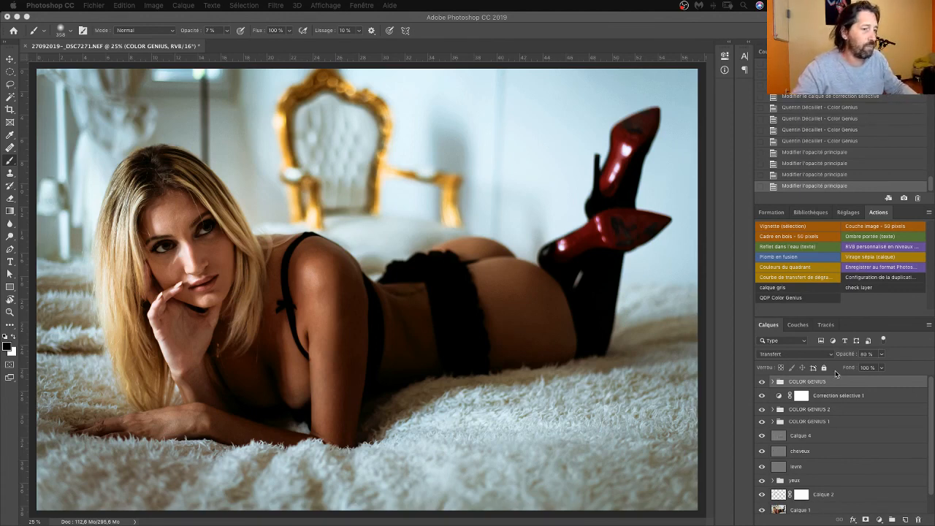
Compare the graded image with the Arrière-plan layer alone, show all layers again and switch to Lightroom Classic.
{"action": "left_click", "coordinate": [930, 495]}
{"action": "scroll", "coordinate": [931, 495], "scroll_direction": "down", "scroll_amount": 2}
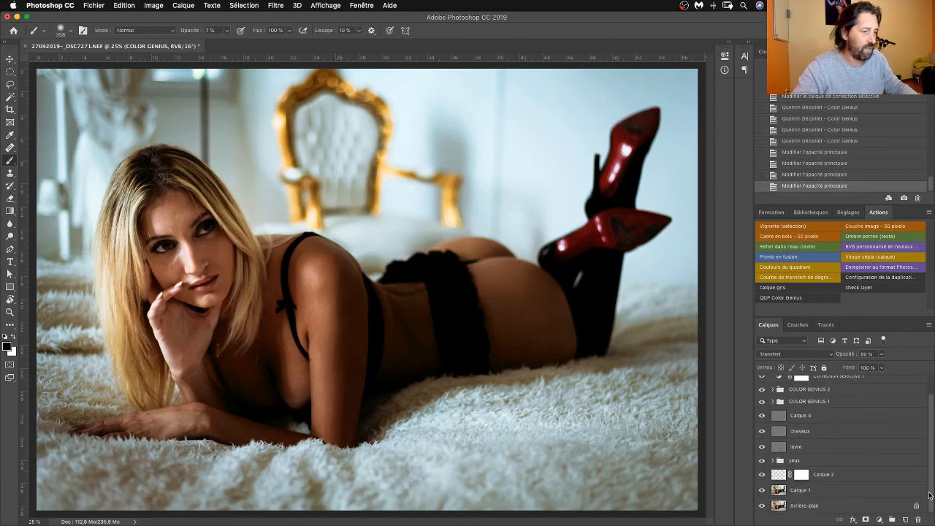
{"action": "left_click", "coordinate": [762, 506], "text": "alt"}
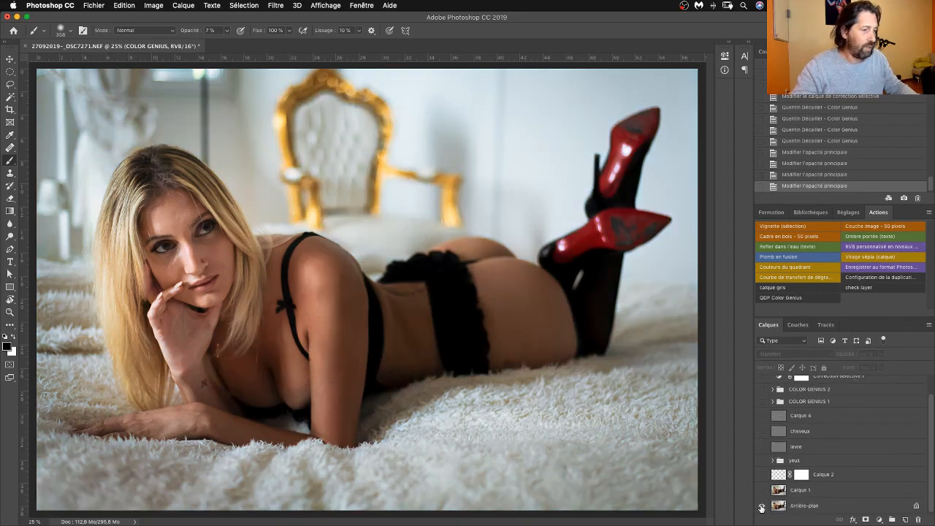
{"action": "left_click", "coordinate": [762, 507], "text": "alt"}
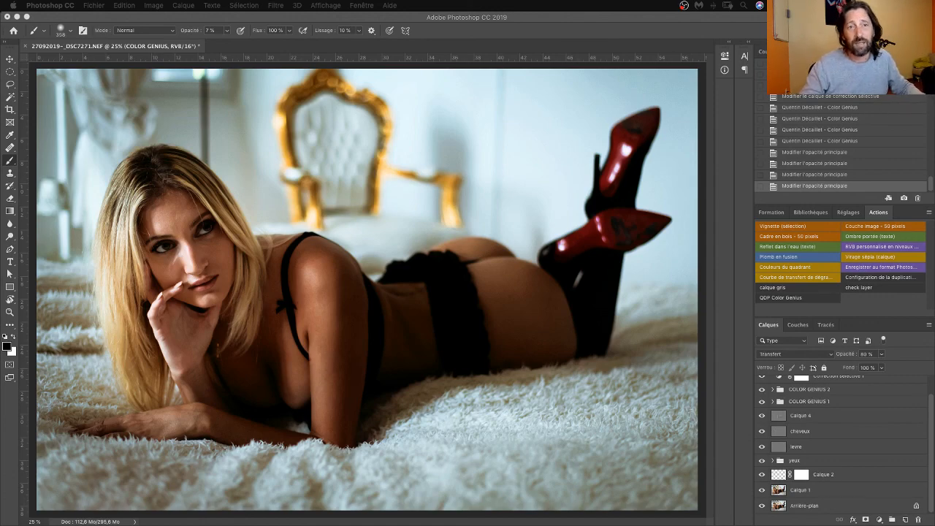
{"action": "key", "text": "super+Tab"}
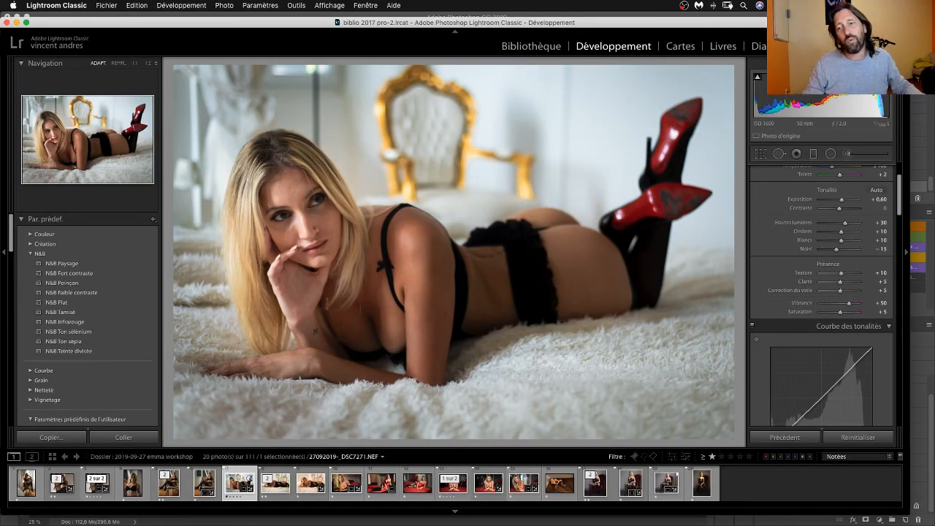